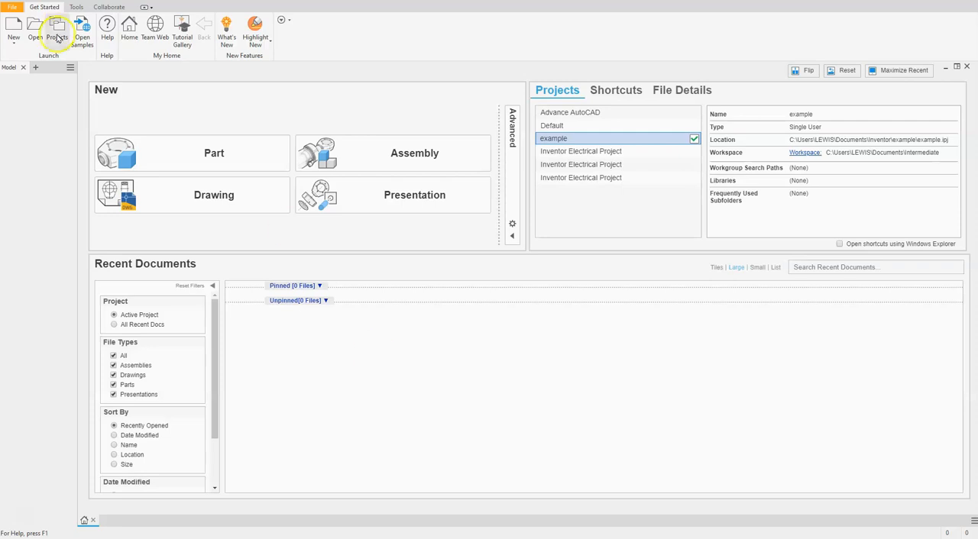
# Step: Create a new drawing from the English ANSI (in).idw template
pyautogui.click(16, 41)
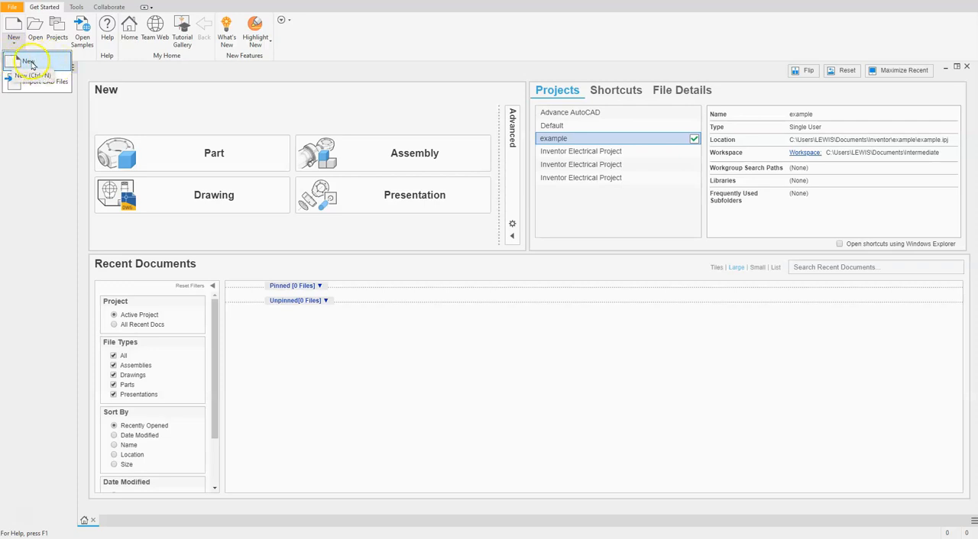
pyautogui.click(13, 29)
pyautogui.click(14, 28)
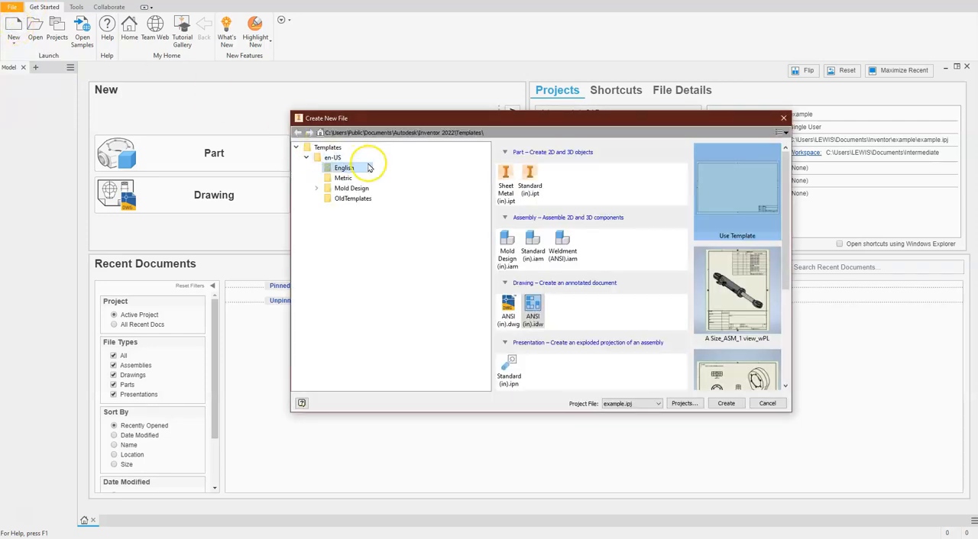
pyautogui.click(348, 170)
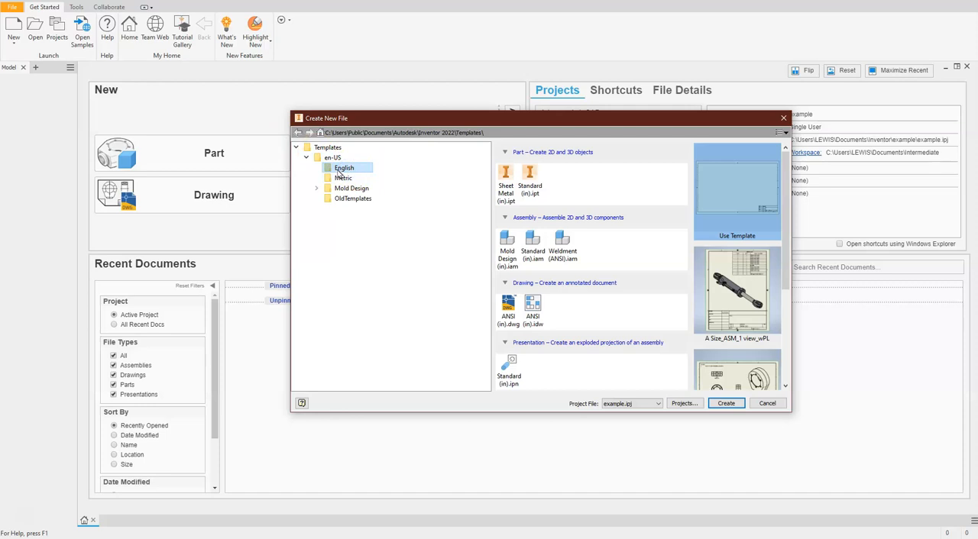
pyautogui.click(534, 324)
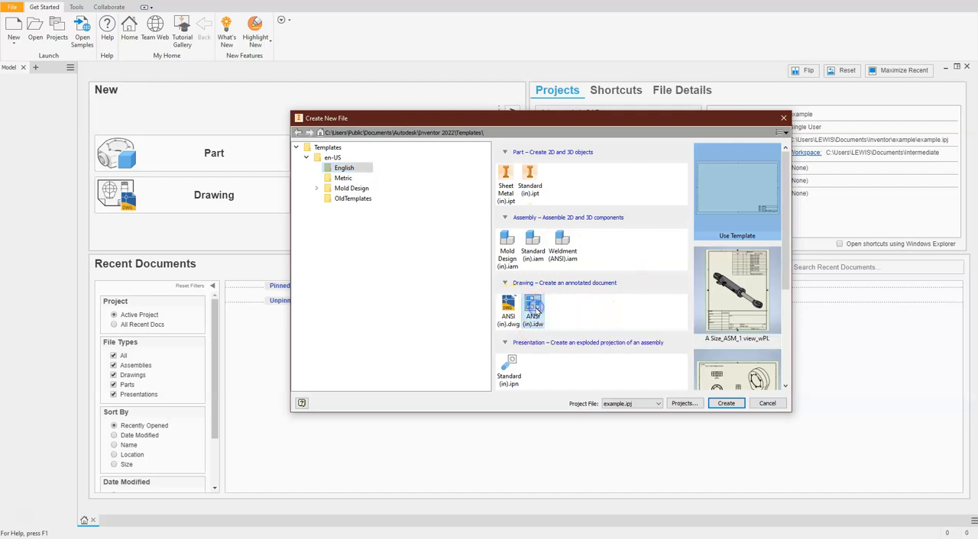
pyautogui.click(724, 405)
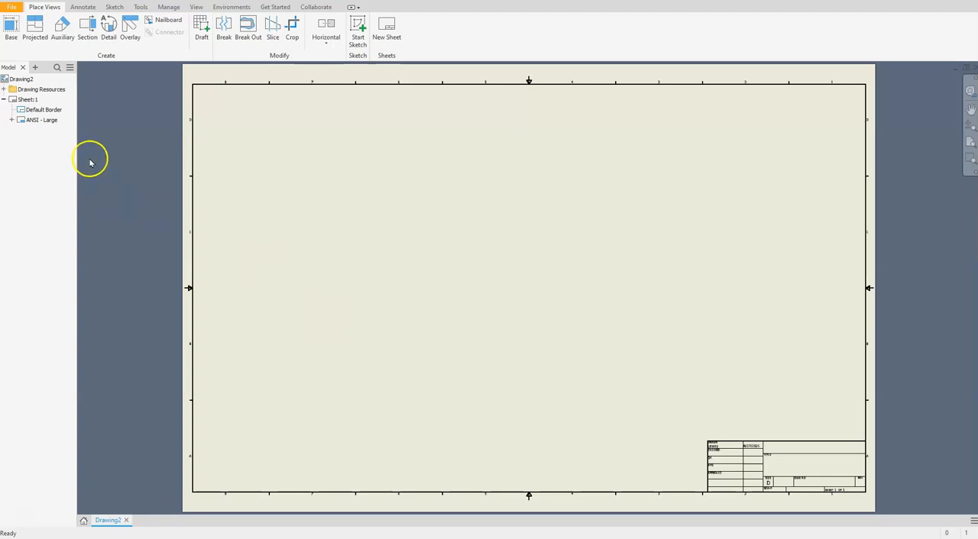
# Step: Delete the default border and the ANSI - Large title block from Sheet:1
pyautogui.rightClick(44, 113)
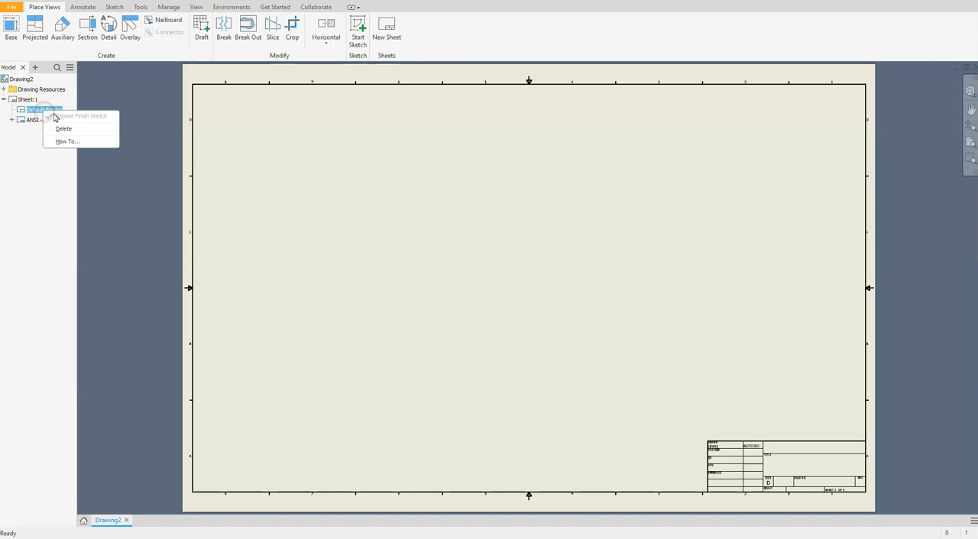
pyautogui.click(64, 128)
pyautogui.rightClick(51, 112)
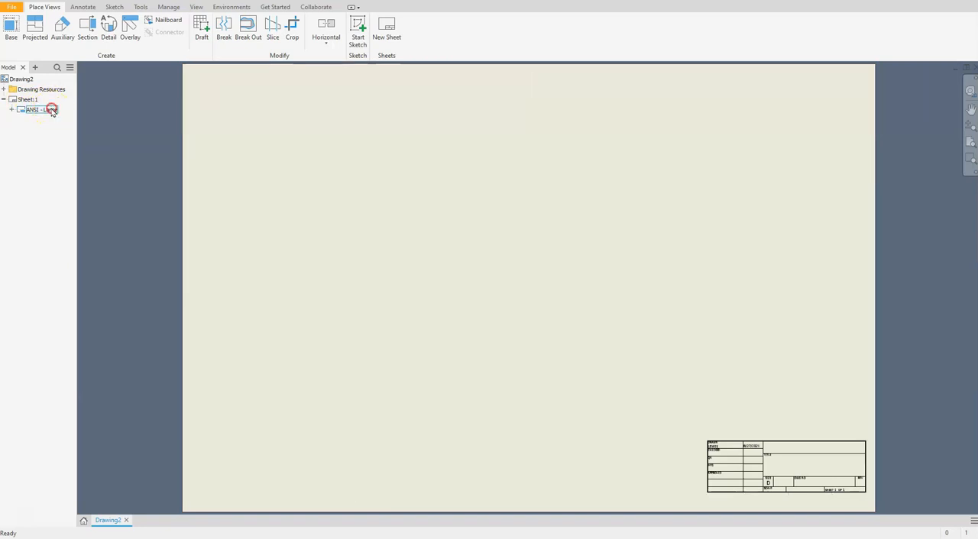
pyautogui.click(71, 127)
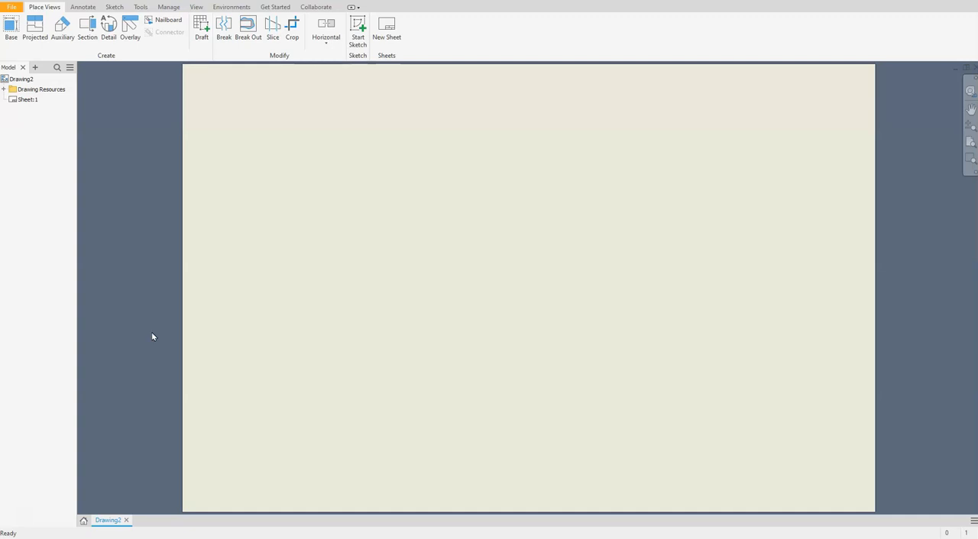
# Step: Edit Sheet:1 and set its size to B, keeping landscape orientation
pyautogui.click(27, 100)
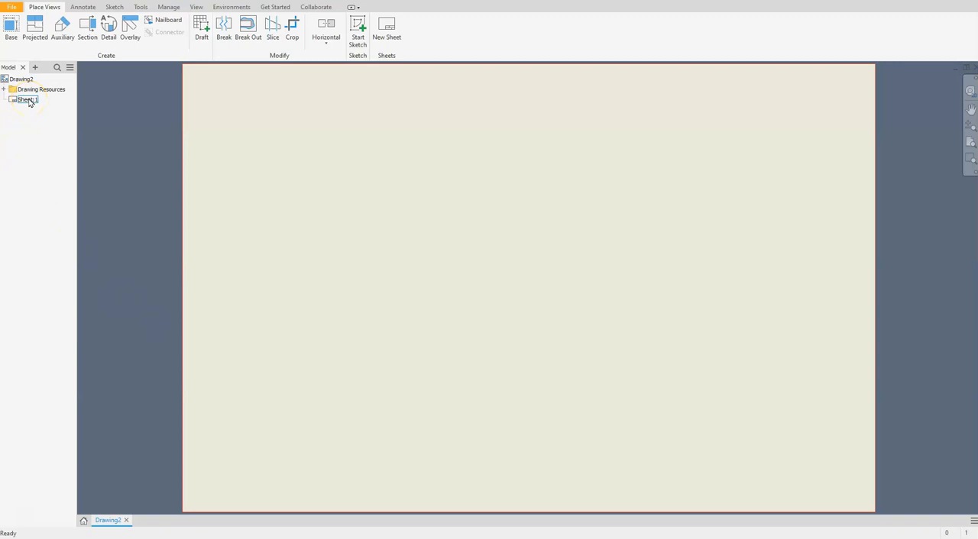
pyautogui.rightClick(28, 101)
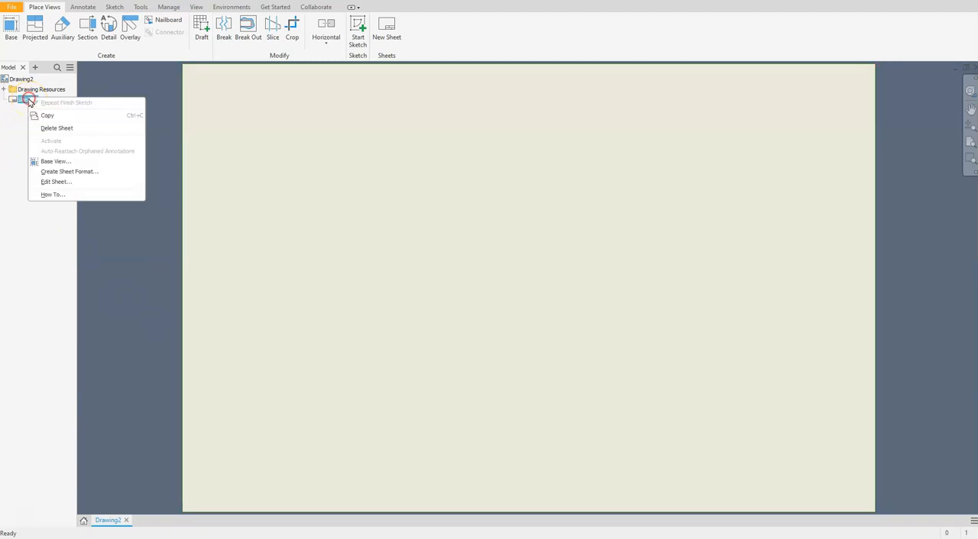
pyautogui.click(72, 183)
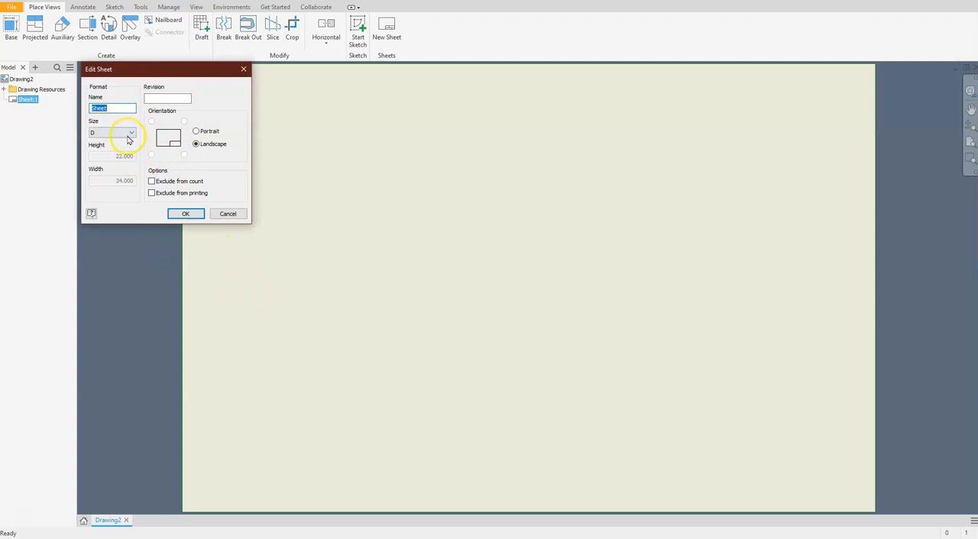
pyautogui.click(127, 137)
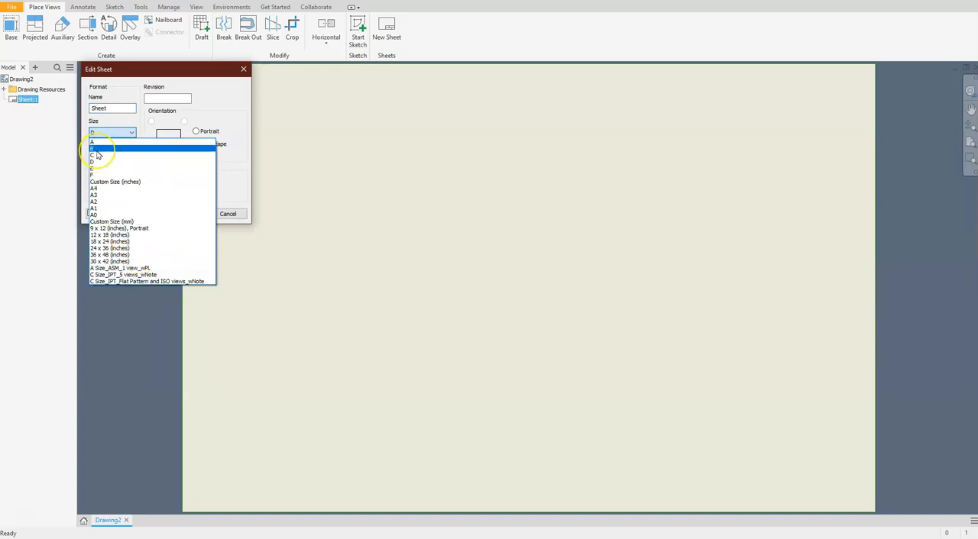
pyautogui.click(97, 150)
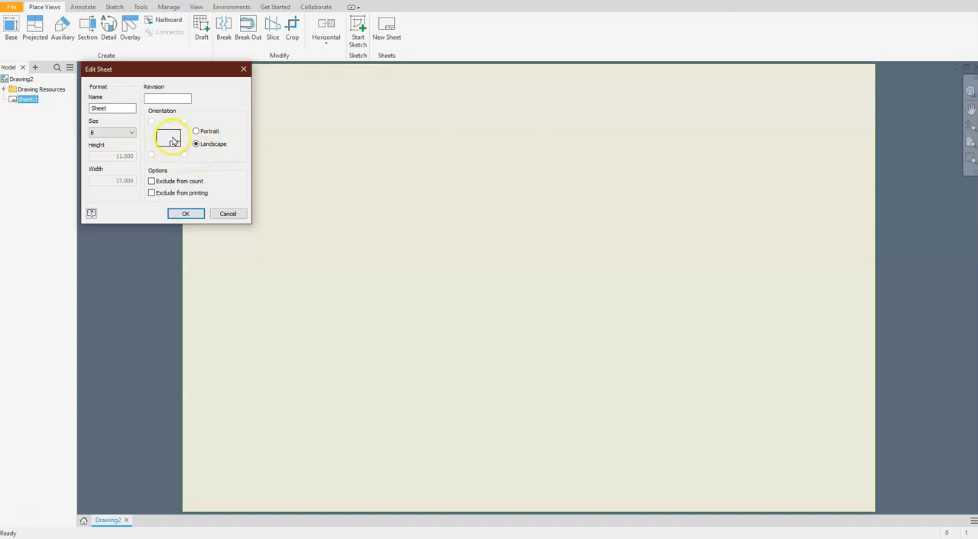
pyautogui.click(184, 214)
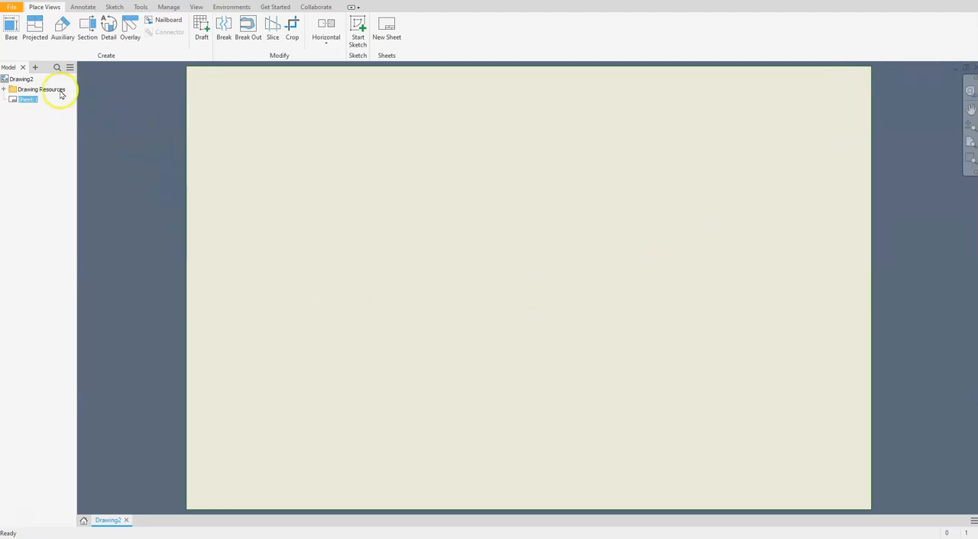
# Step: Start defining a new border in the Borders folder of the drawing resources
pyautogui.click(5, 90)
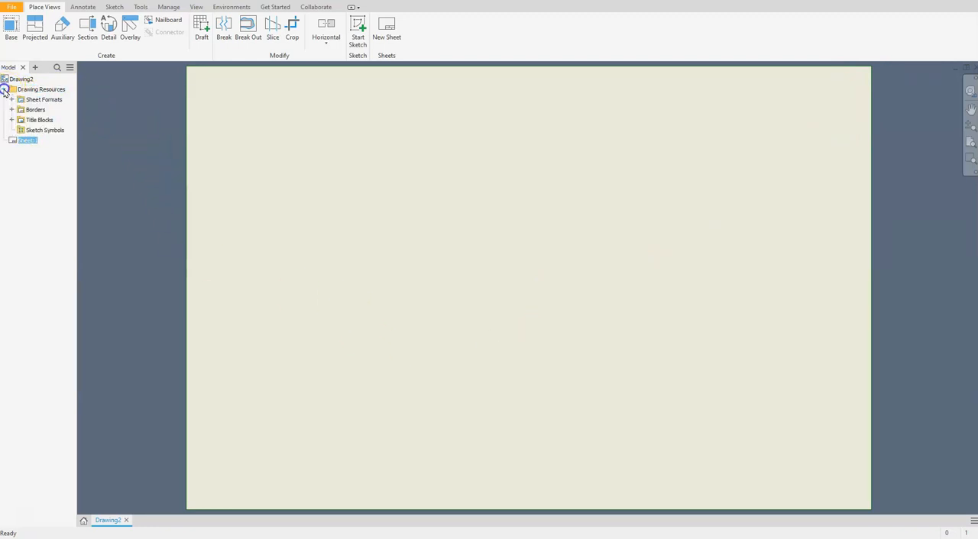
pyautogui.click(11, 110)
pyautogui.click(33, 111)
pyautogui.click(47, 122)
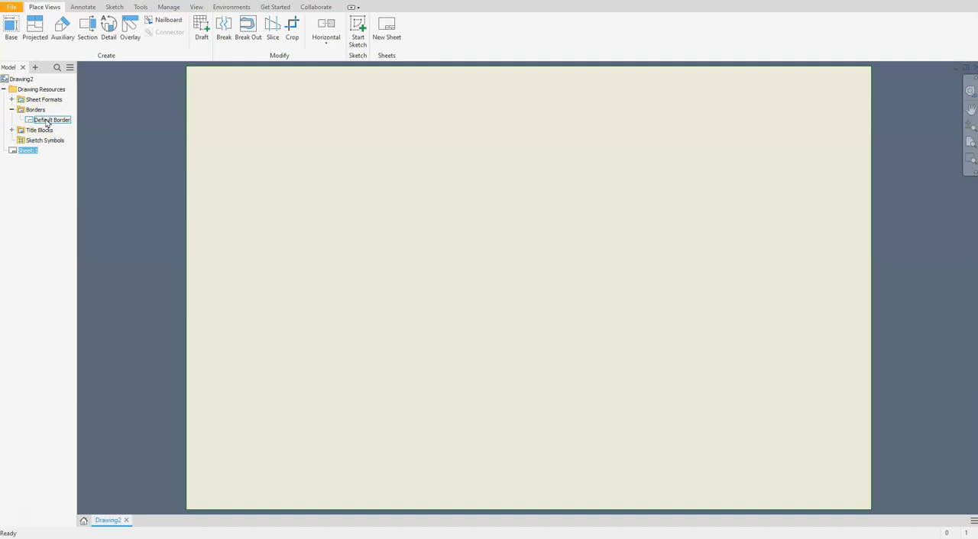
pyautogui.click(34, 111)
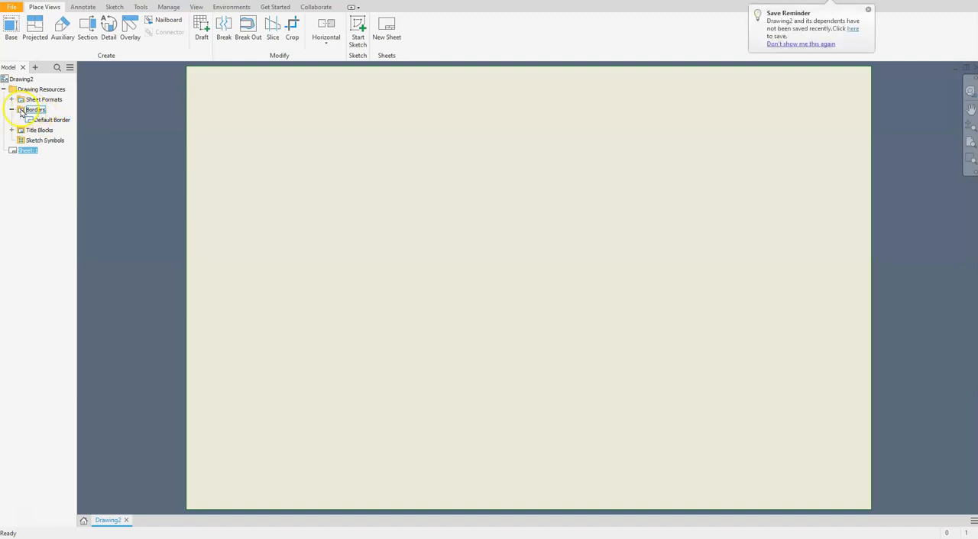
pyautogui.rightClick(36, 112)
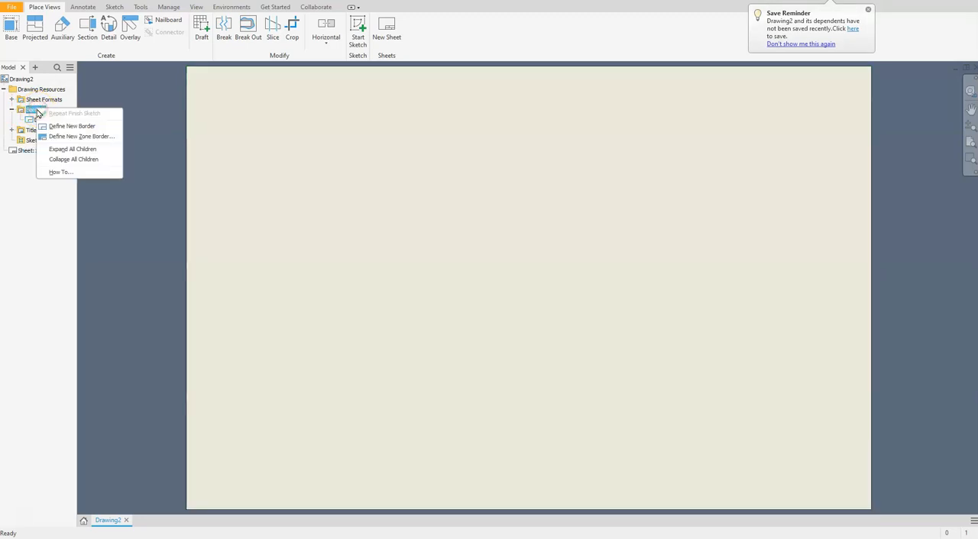
pyautogui.click(67, 127)
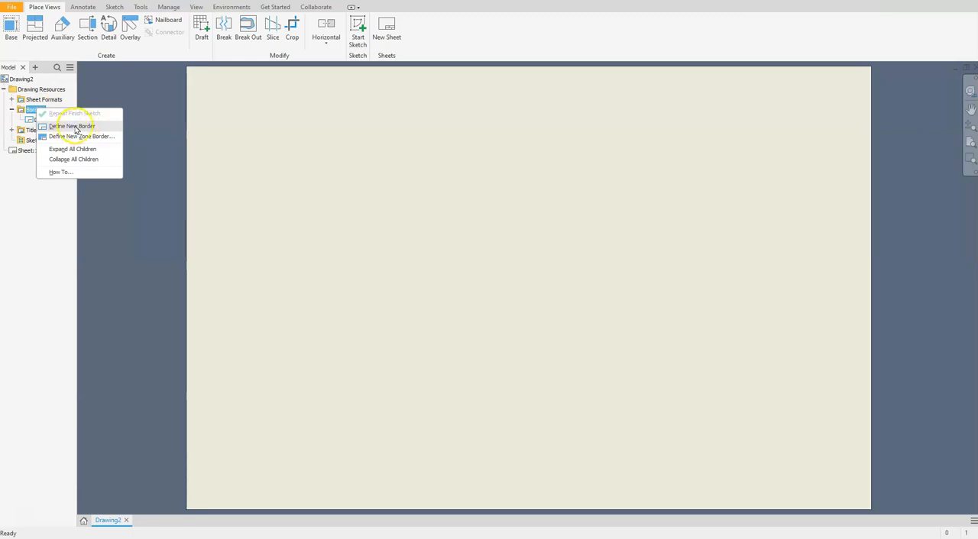
pyautogui.click(76, 128)
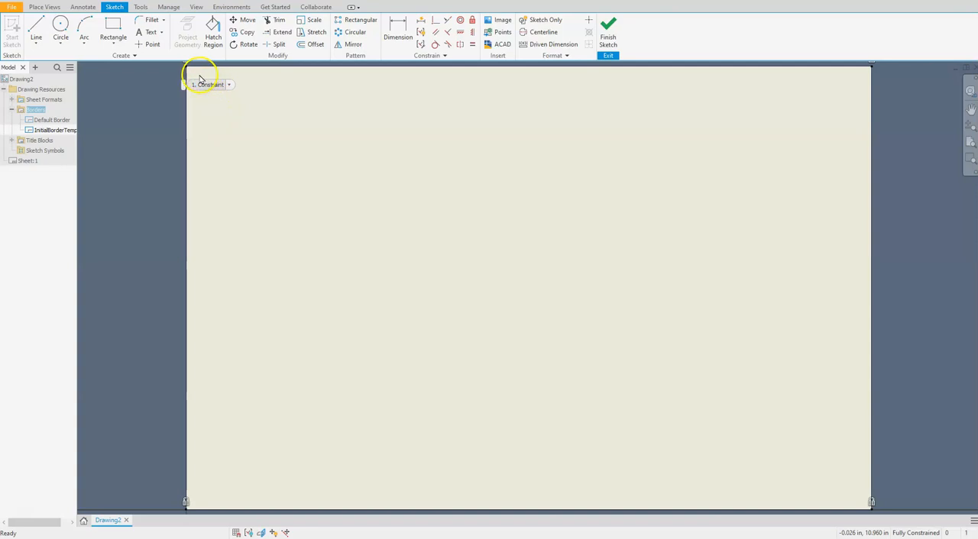
# Step: Sketch a border rectangle about 16 in wide just inside the sheet edges
pyautogui.click(113, 28)
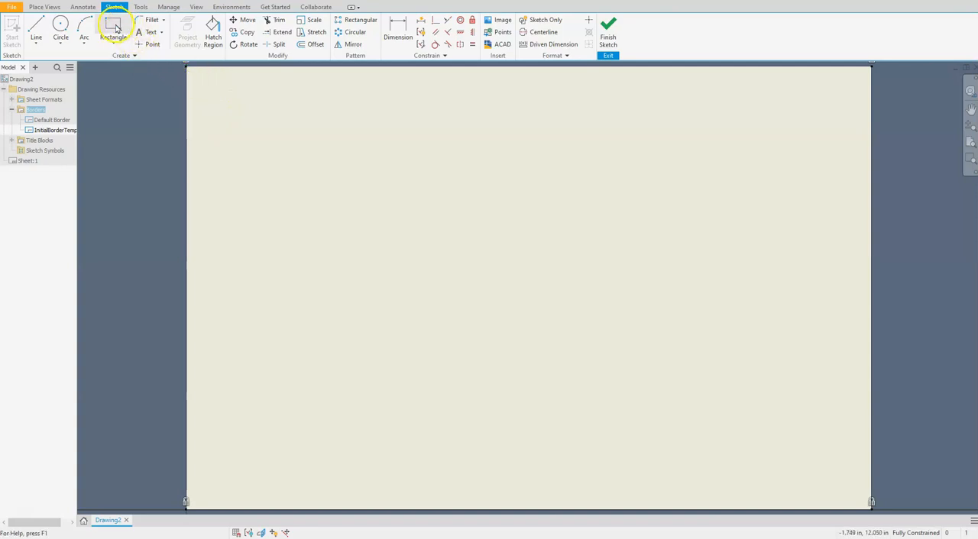
pyautogui.click(196, 79)
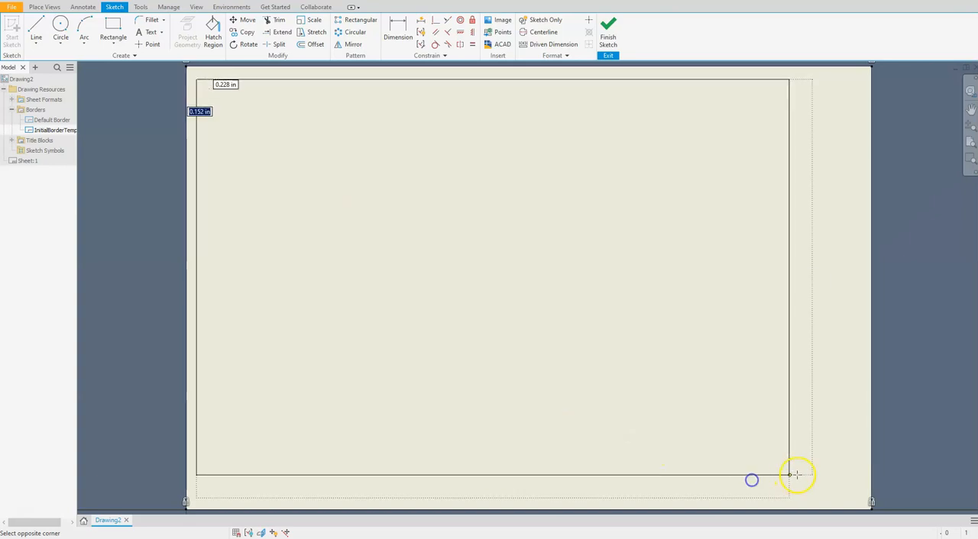
pyautogui.click(842, 498)
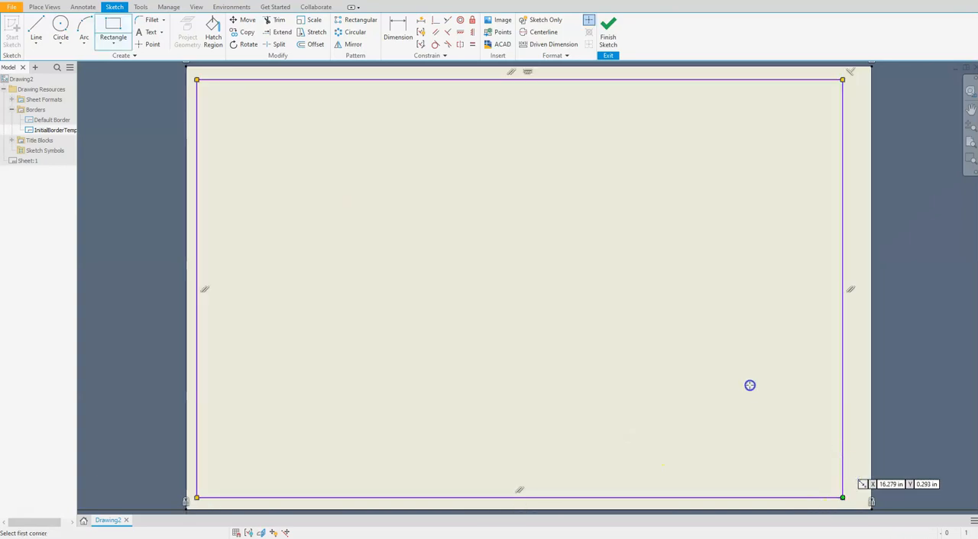
# Step: Dimension the rectangle's right side to the sheet's upper-right corner at 0.25 in
pyautogui.click(397, 30)
pyautogui.click(842, 111)
pyautogui.click(873, 68)
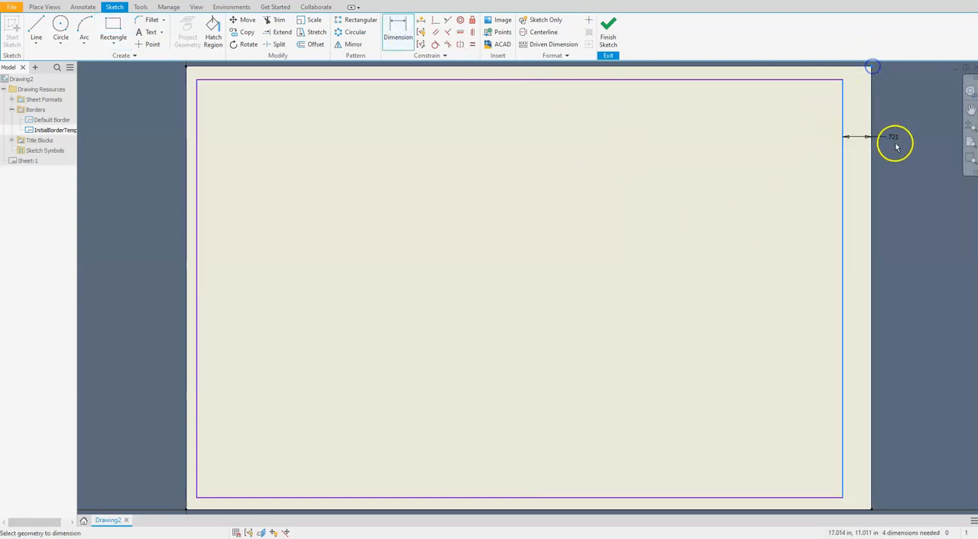
pyautogui.click(899, 155)
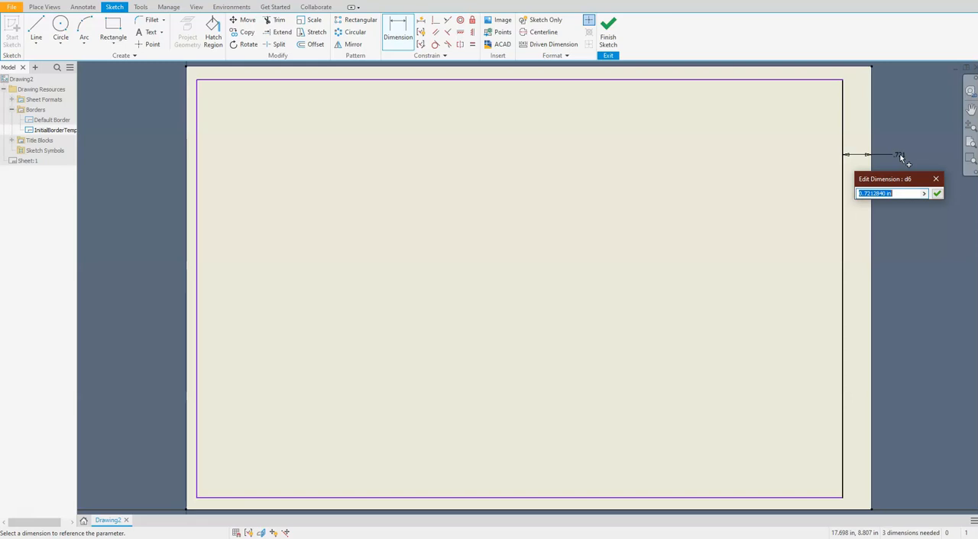
pyautogui.press('BackSpace')
pyautogui.press('Return')
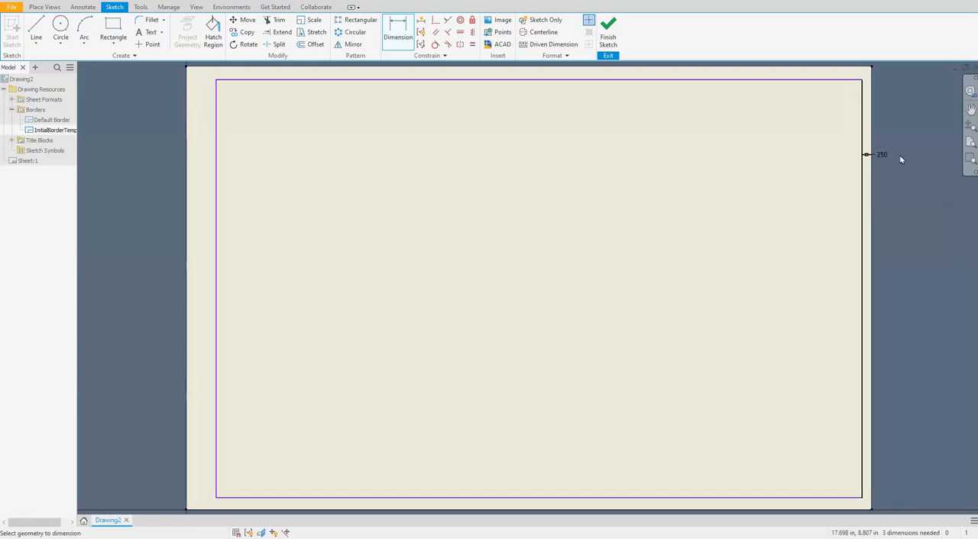
# Step: Dimension the gap between the rectangle's top line and the sheet's top edge at 0.25 in
pyautogui.click(847, 85)
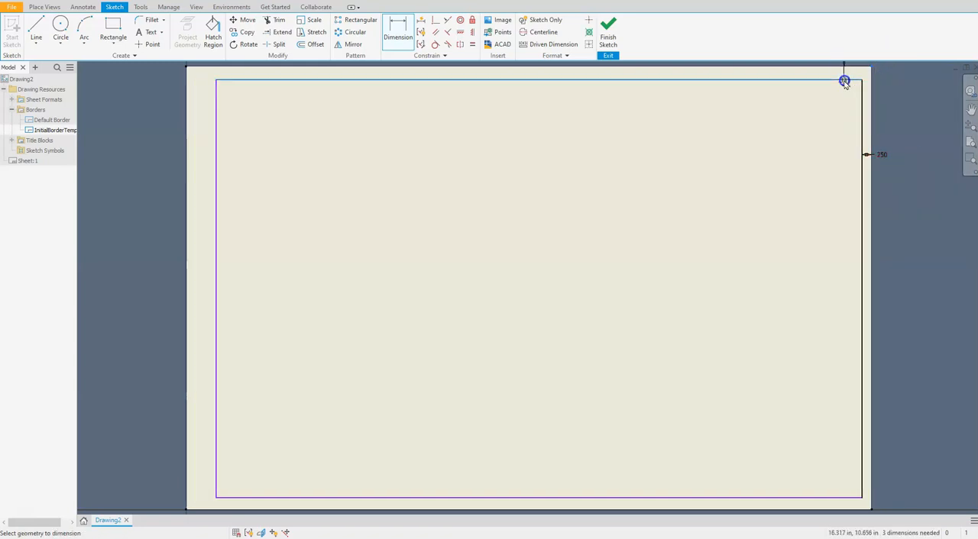
pyautogui.click(839, 73)
pyautogui.write('.')
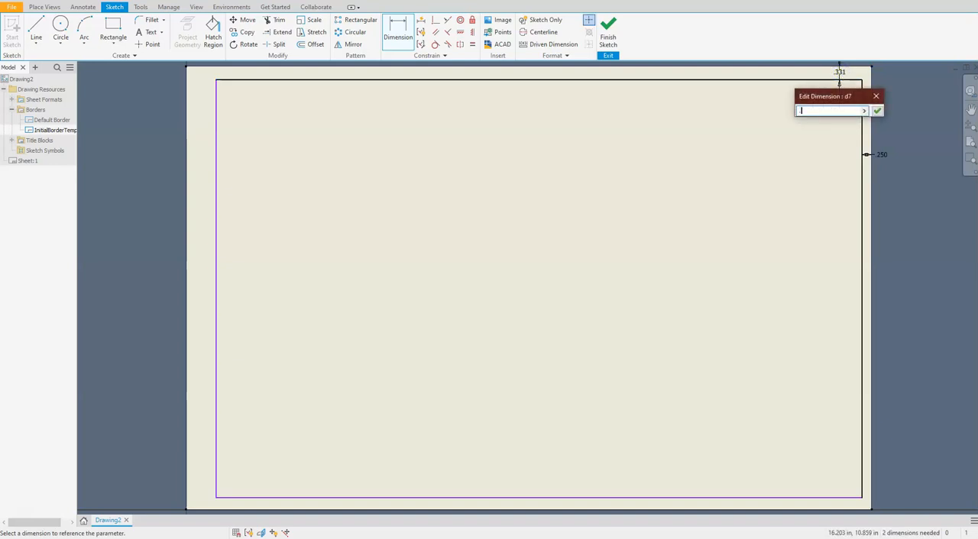
pyautogui.write('25')
pyautogui.press('Return')
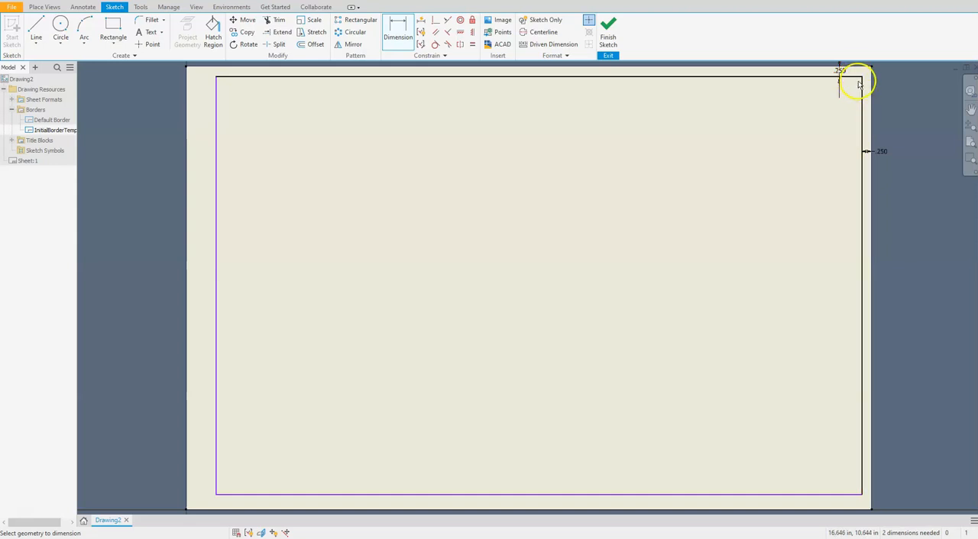
# Step: Dimension the gap between the rectangle's bottom line and the sheet's bottom edge at 0.25 in
pyautogui.click(238, 495)
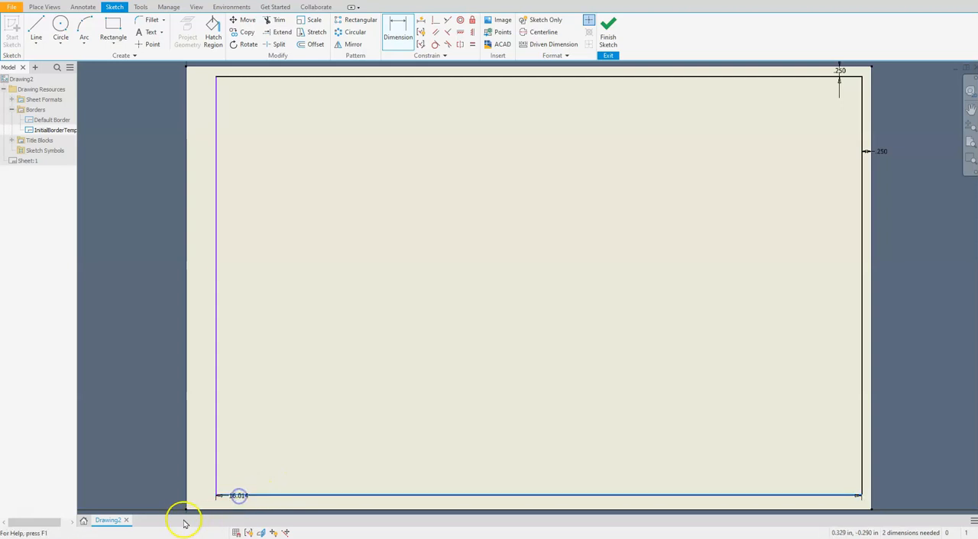
pyautogui.click(239, 501)
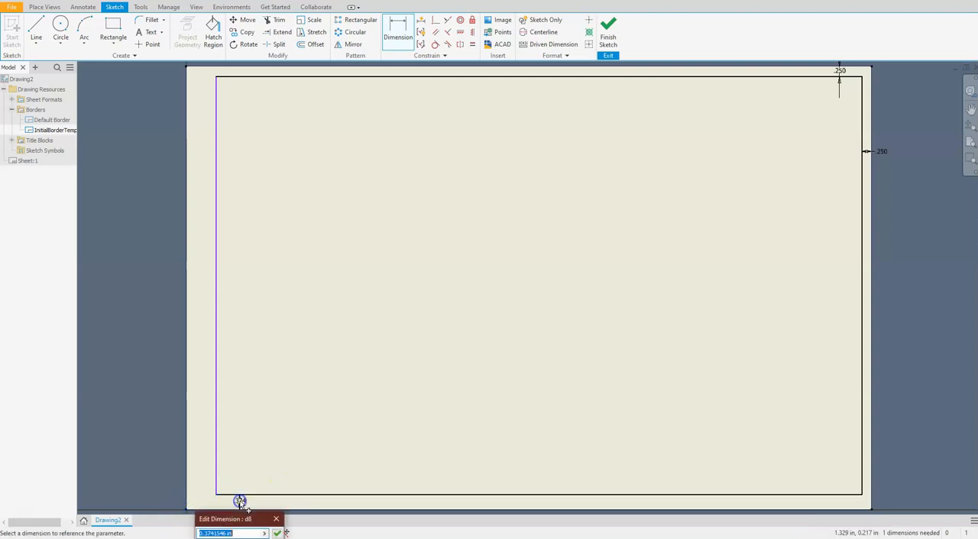
pyautogui.write('.25')
pyautogui.press('Return')
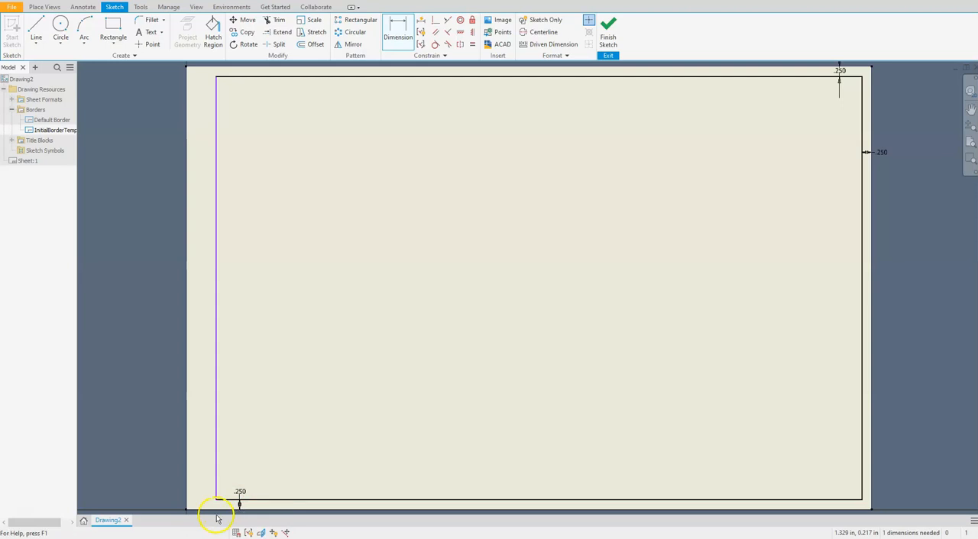
# Step: Dimension the rectangle's left side to the sheet's lower-left corner at 0.25 in
pyautogui.click(186, 511)
pyautogui.click(214, 485)
pyautogui.click(156, 481)
pyautogui.write('.25')
pyautogui.press('Return')
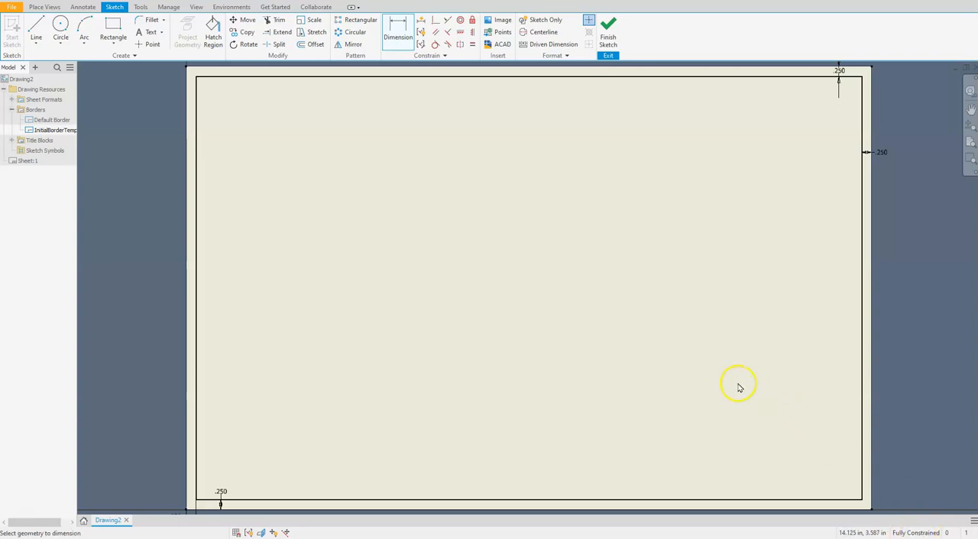
# Step: Finish the border sketch and save the new border under the name B-Size
pyautogui.click(608, 26)
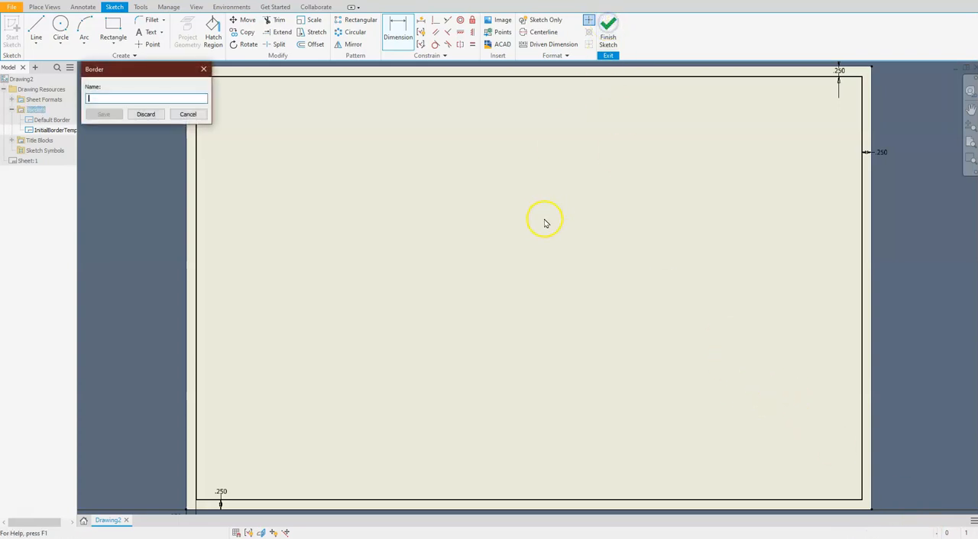
pyautogui.moveTo(118, 69); pyautogui.dragTo(336, 154)
pyautogui.click(319, 181)
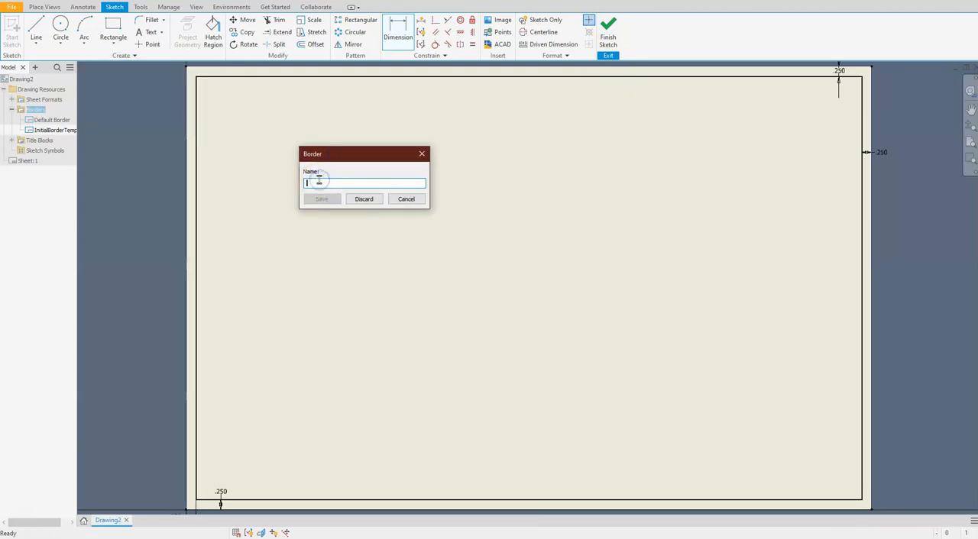
pyautogui.write('B-Size')
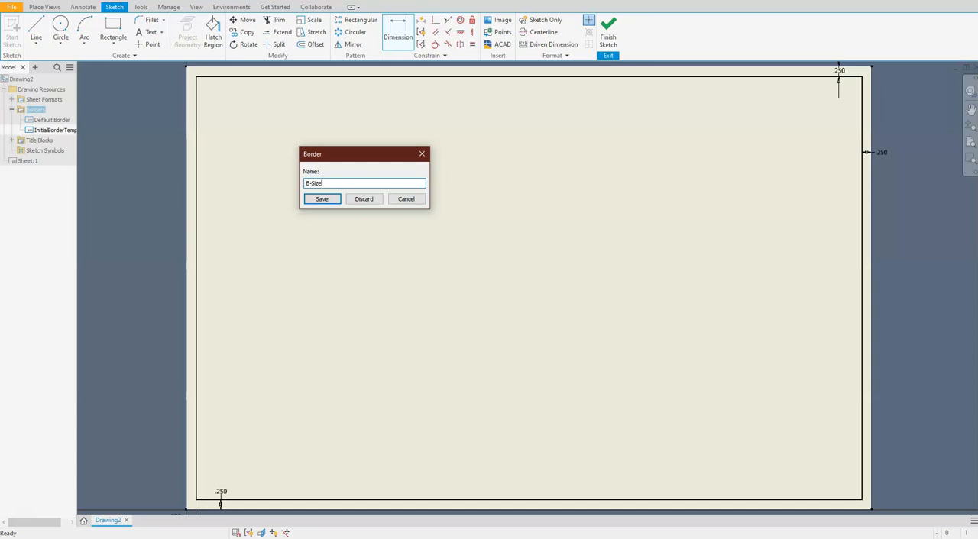
pyautogui.click(322, 200)
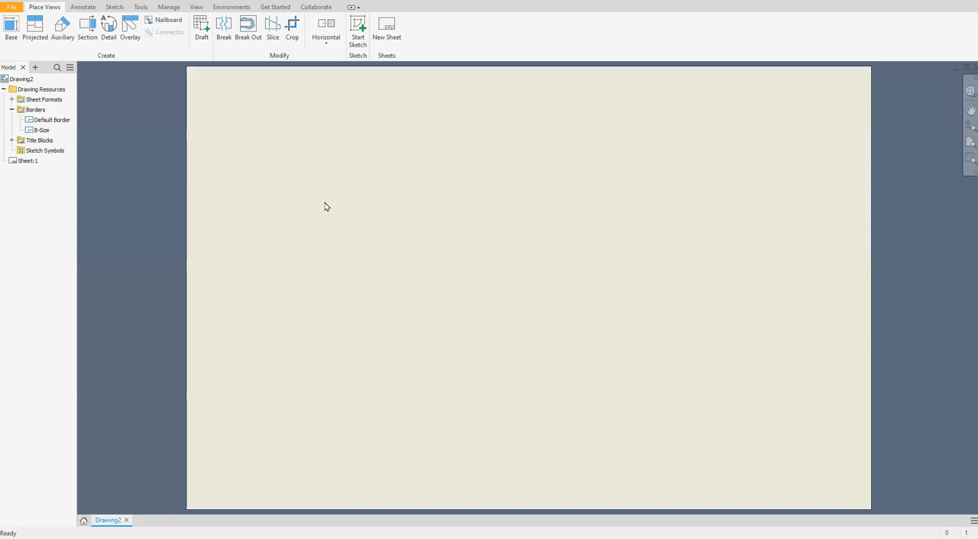
# Step: Define a new title block and sketch a rectangle about 13.4 in by 1.5 in across the lower part of the sheet
pyautogui.click(11, 140)
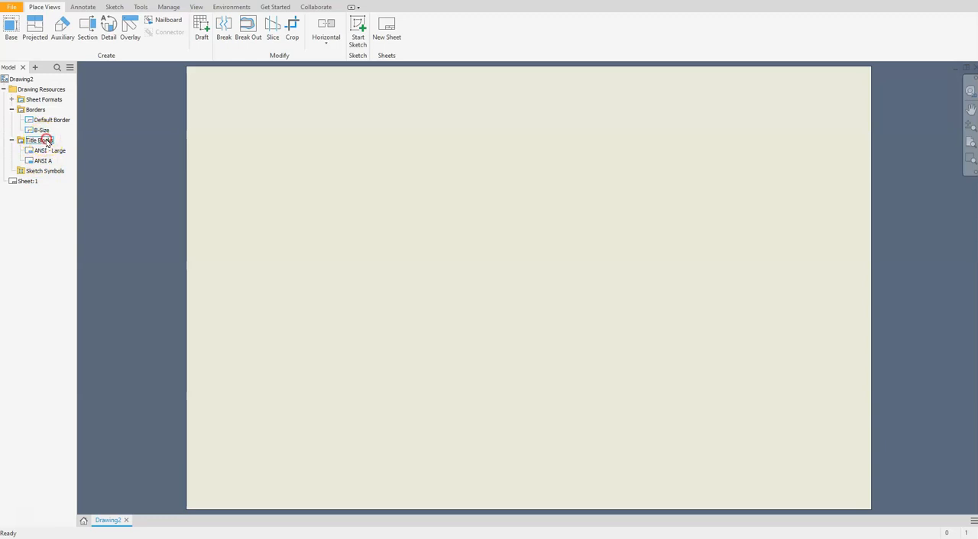
pyautogui.rightClick(39, 142)
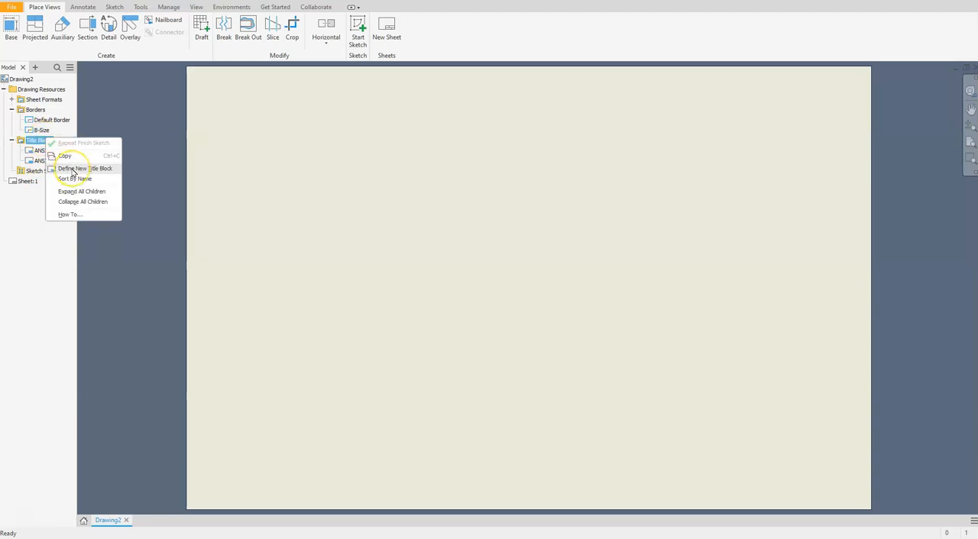
pyautogui.click(71, 169)
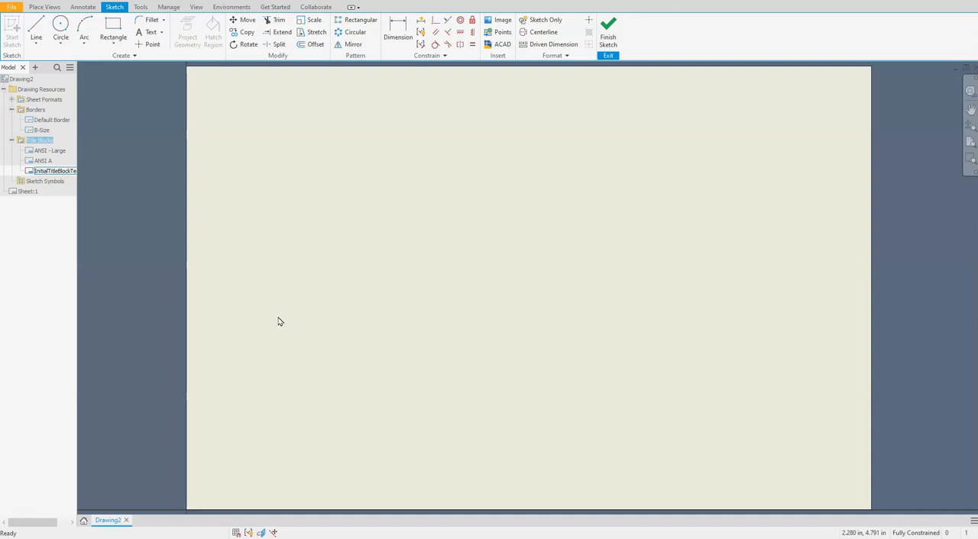
pyautogui.click(113, 34)
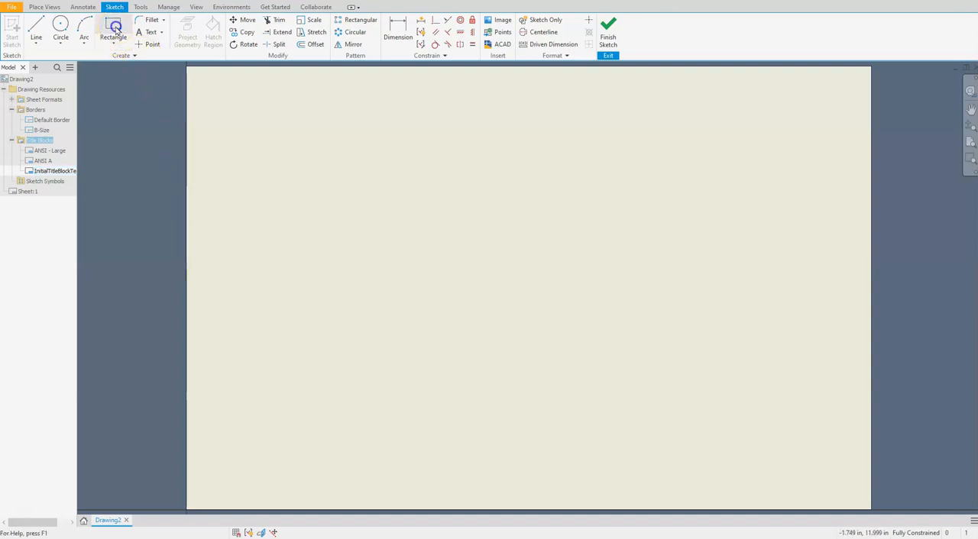
pyautogui.click(253, 442)
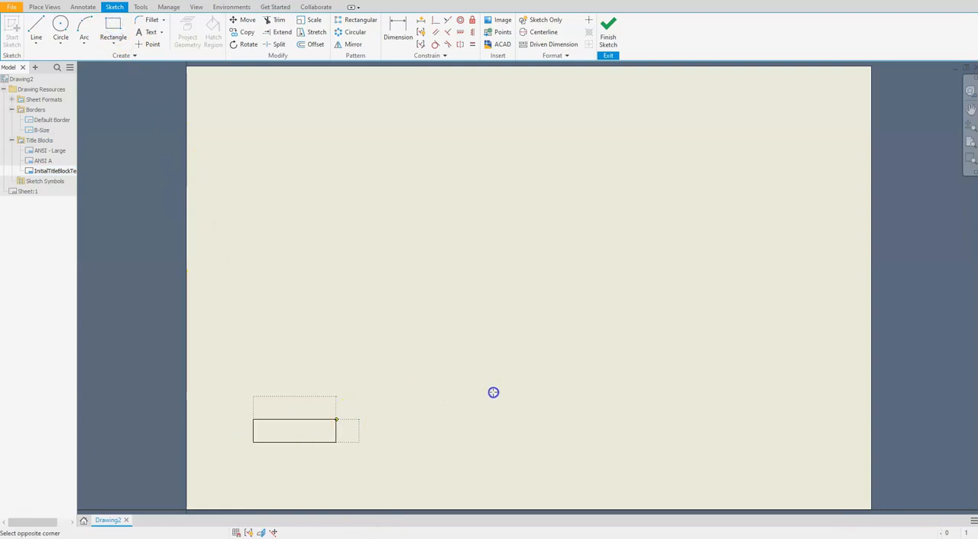
pyautogui.click(795, 382)
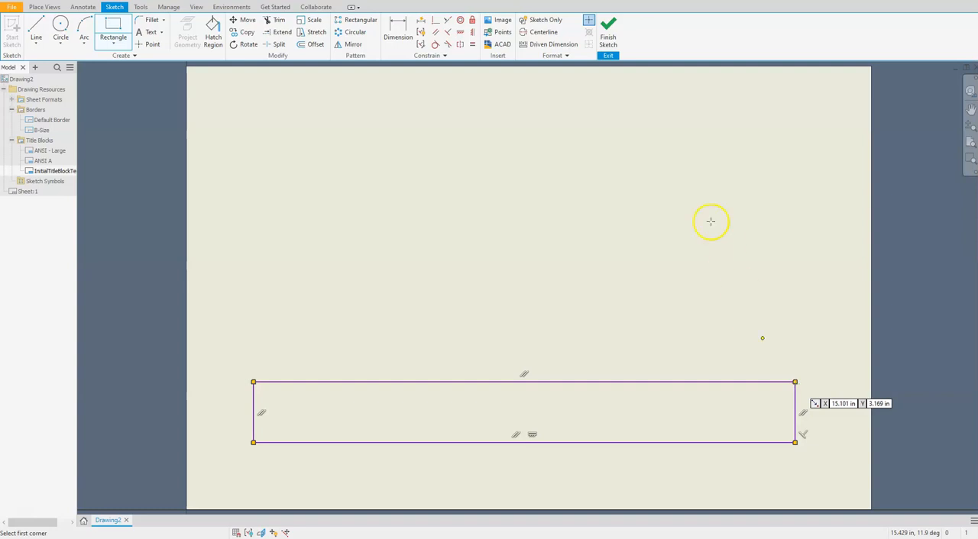
# Step: Dimension the title block rectangle's width at 16.5 in
pyautogui.click(395, 25)
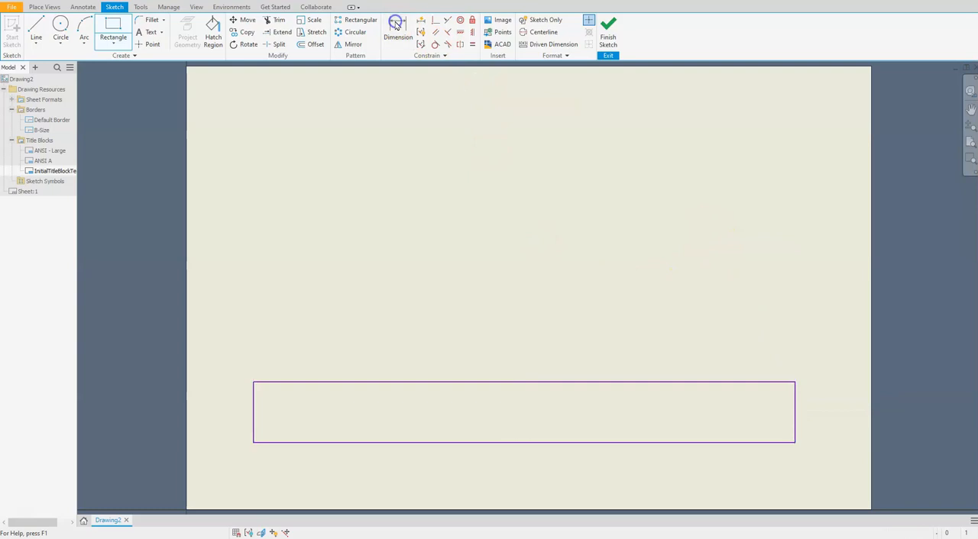
pyautogui.click(490, 383)
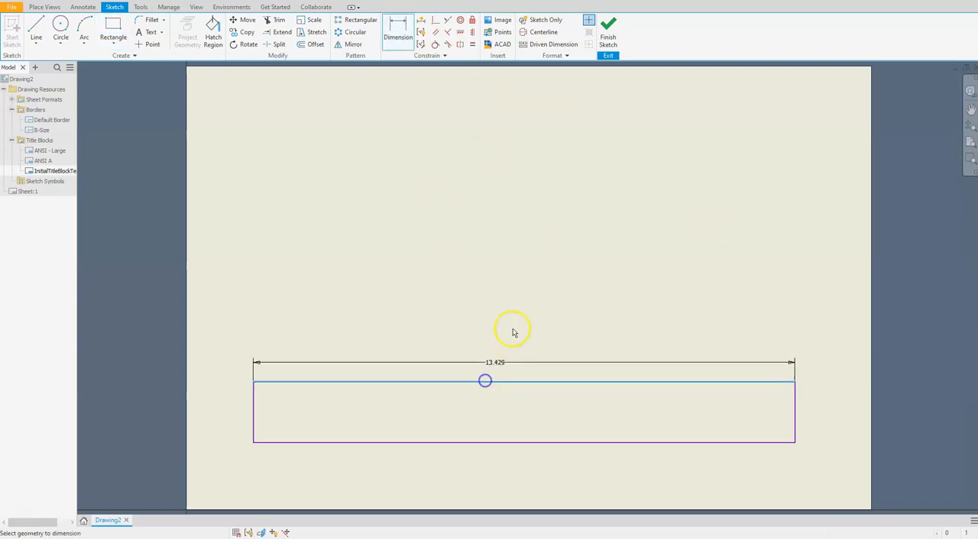
pyautogui.click(518, 313)
pyautogui.write('16.5')
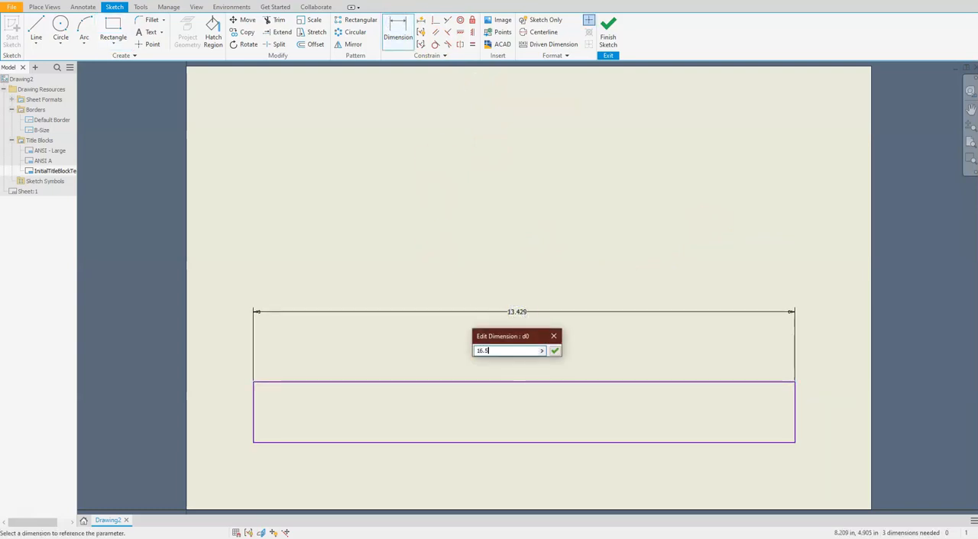
pyautogui.press('Return')
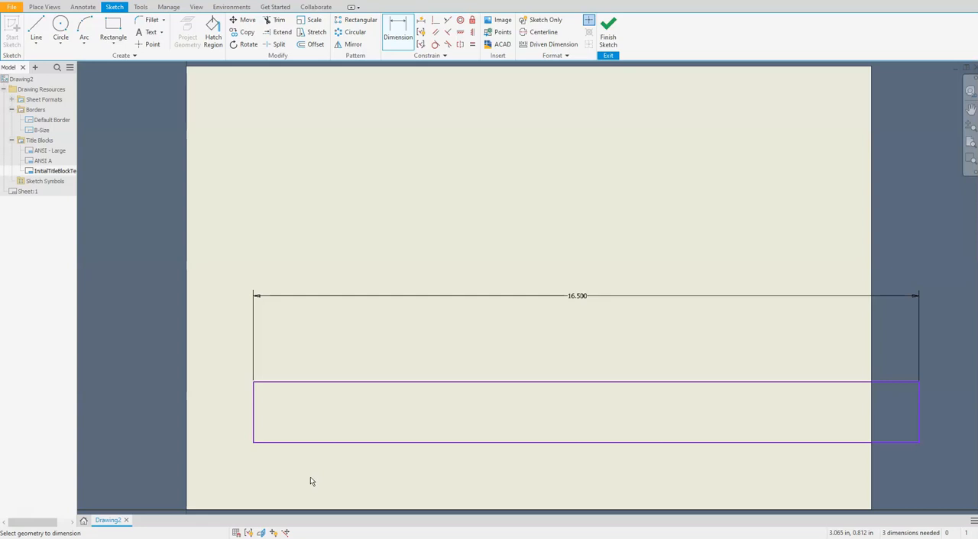
pyautogui.click(374, 434)
pyautogui.press('Escape')
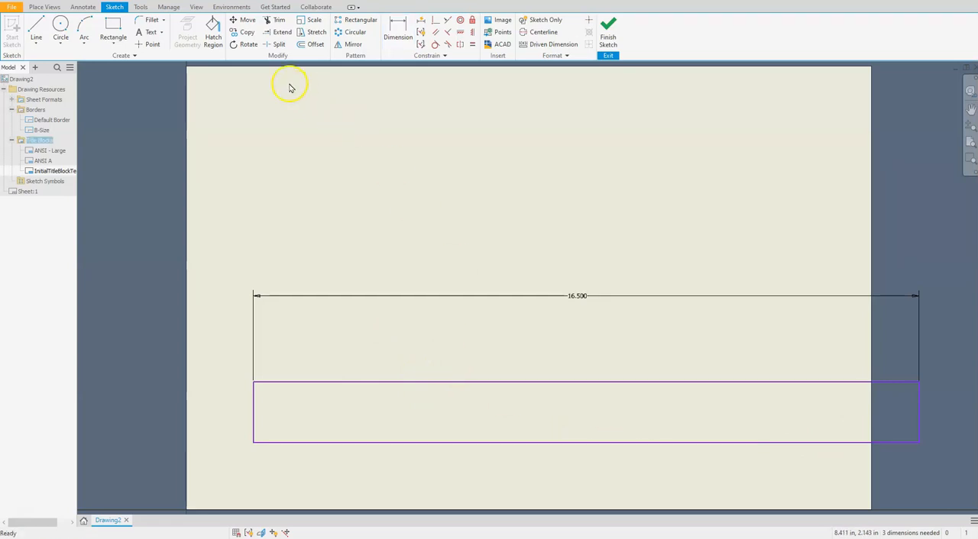
# Step: Move the whole rectangle horizontally from its upper-left corner so it fits between the sheet's left and right edges
pyautogui.click(239, 20)
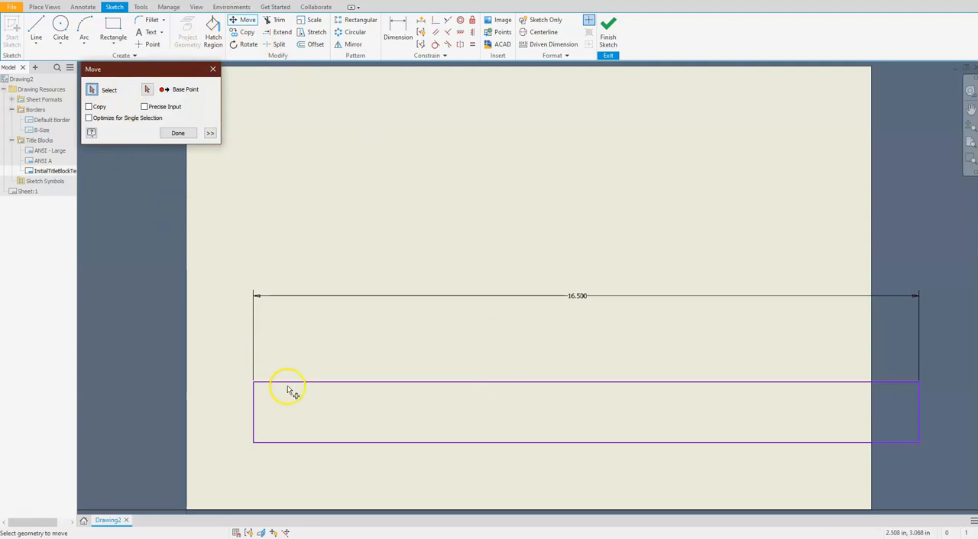
pyautogui.click(241, 356)
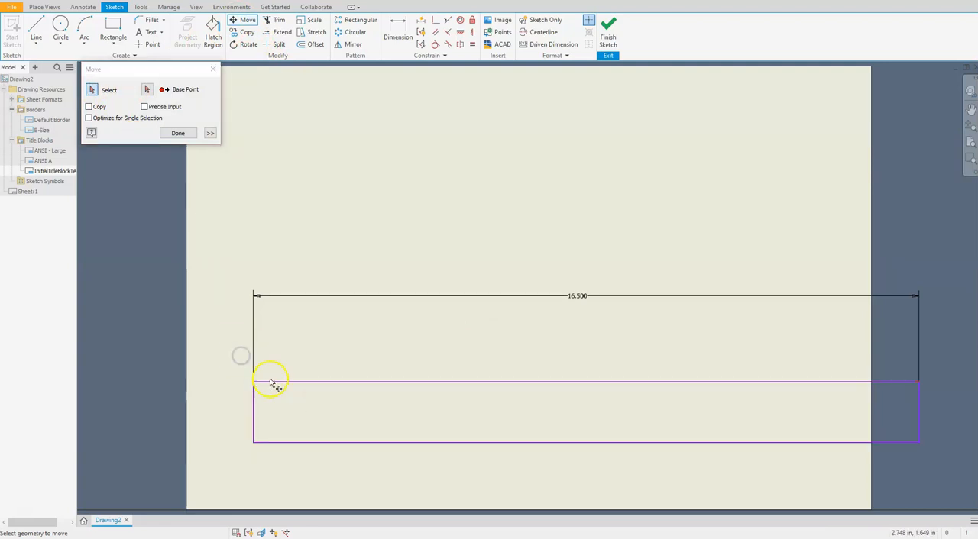
pyautogui.moveTo(241, 354); pyautogui.dragTo(951, 480)
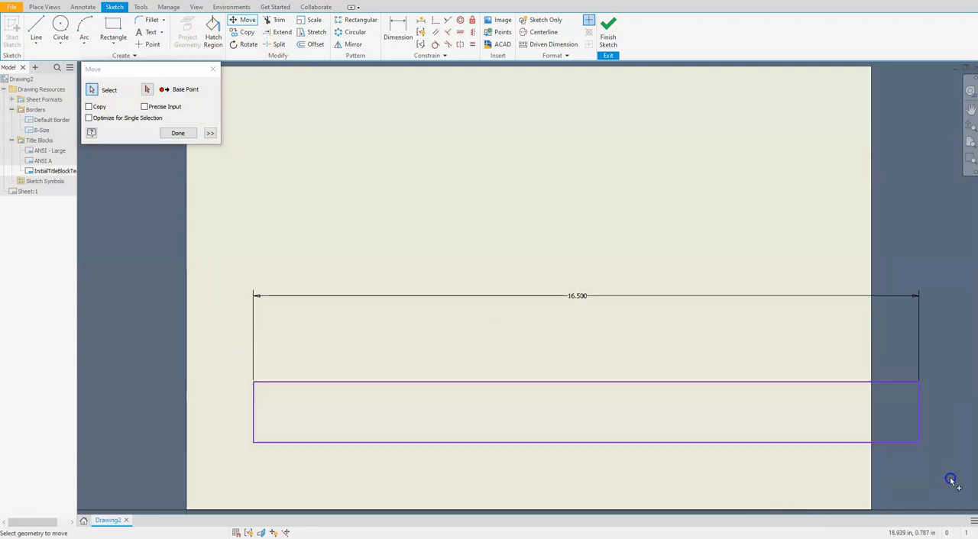
pyautogui.click(147, 89)
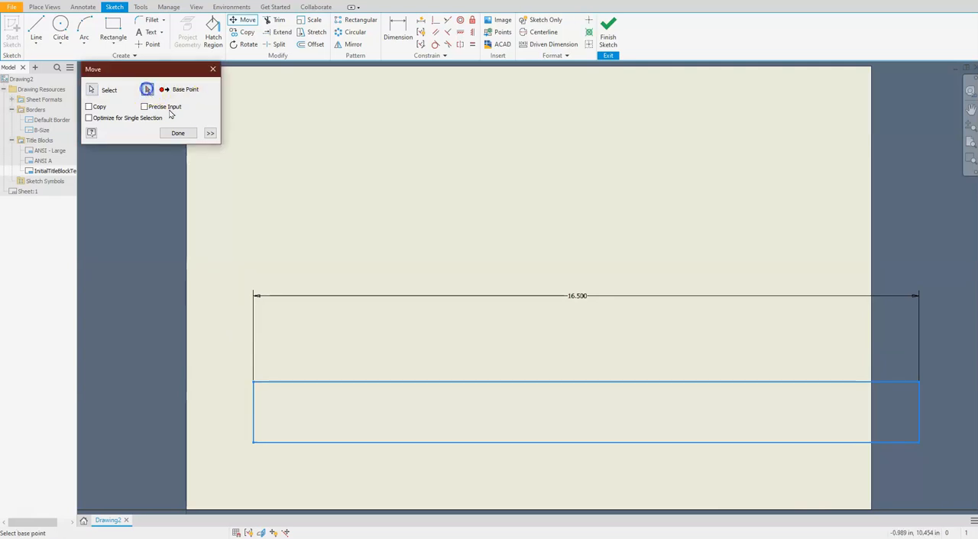
pyautogui.click(253, 382)
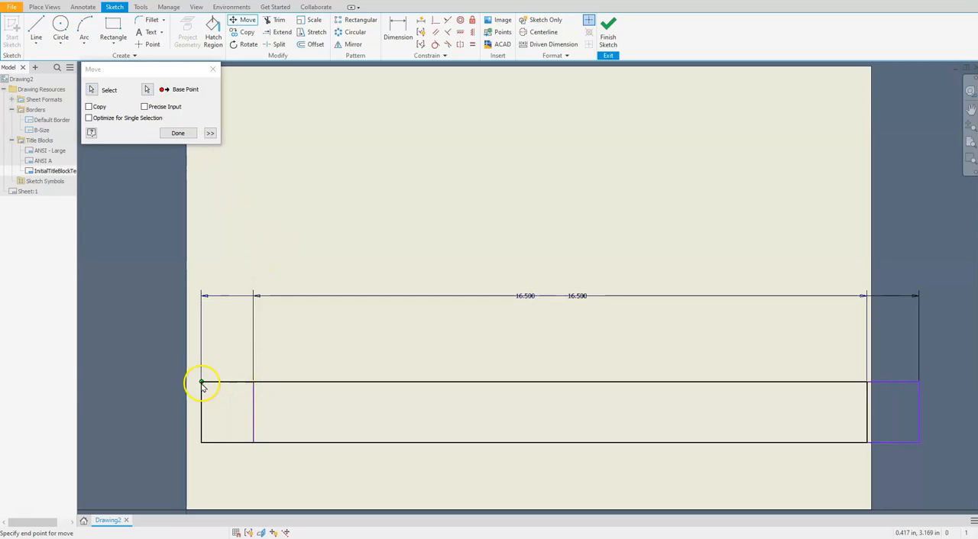
pyautogui.click(202, 385)
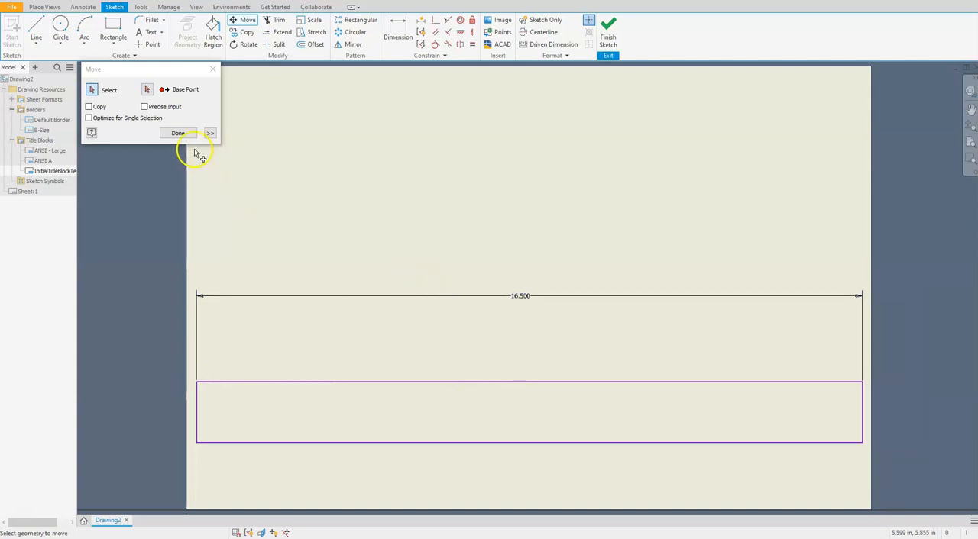
pyautogui.click(178, 134)
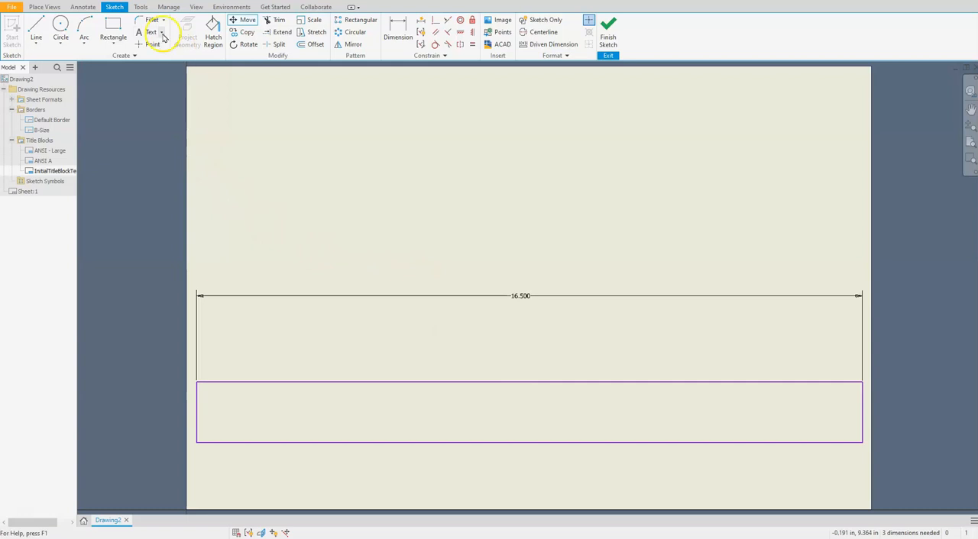
# Step: Dimension the title block rectangle's height at 1 in
pyautogui.click(392, 32)
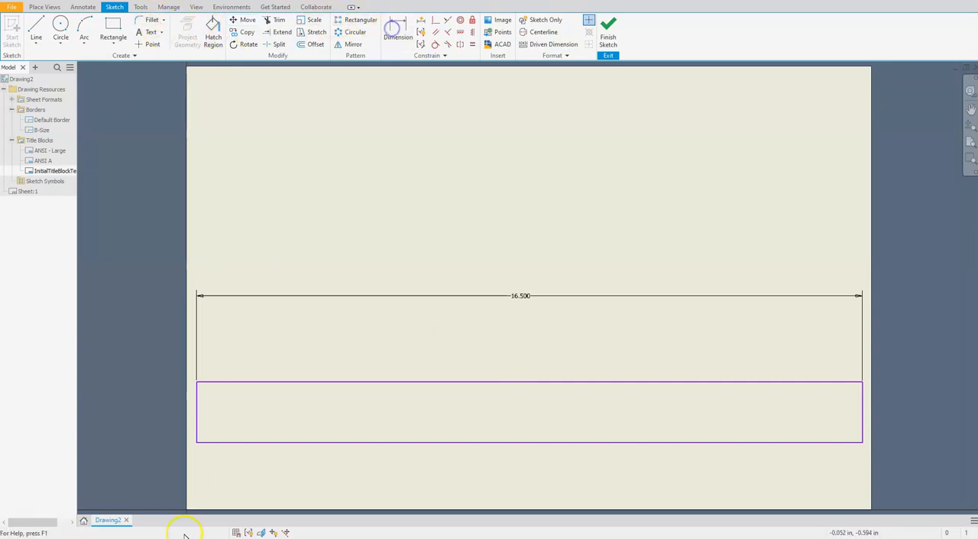
pyautogui.click(198, 423)
pyautogui.click(161, 421)
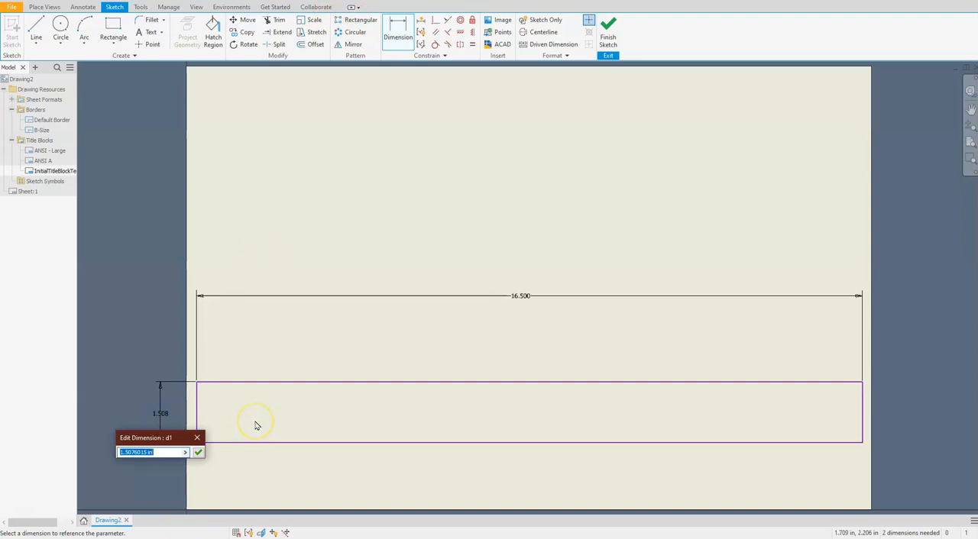
pyautogui.write('1')
pyautogui.press('Return')
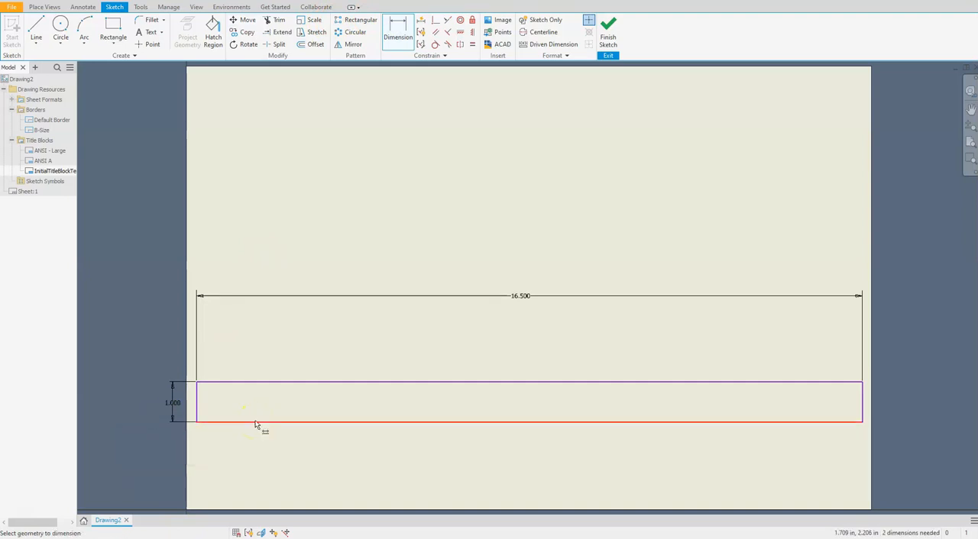
pyautogui.click(394, 457)
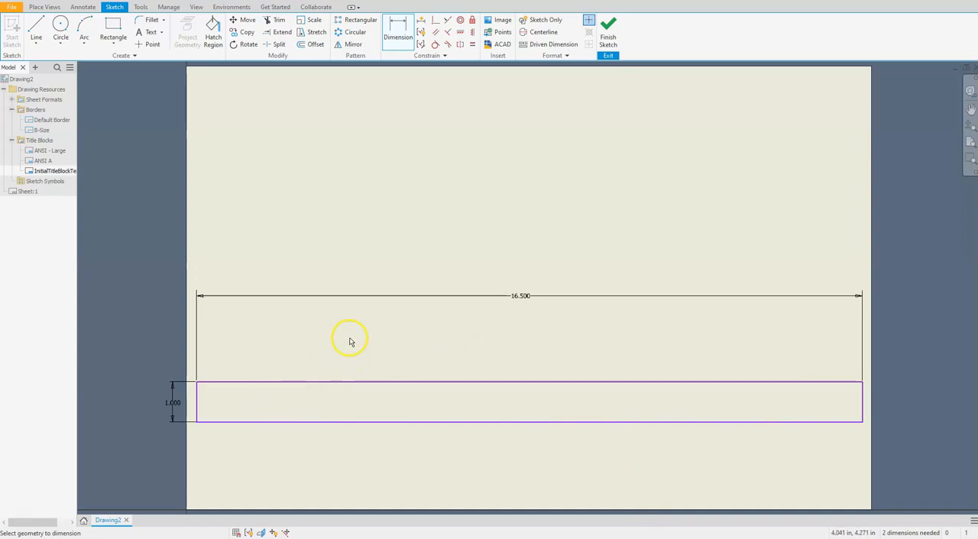
# Step: Sketch two separate vertical lines crossing the rectangle, one in its left part and one left of its middle, overshooting both long edges
pyautogui.press('l')
pyautogui.click(319, 349)
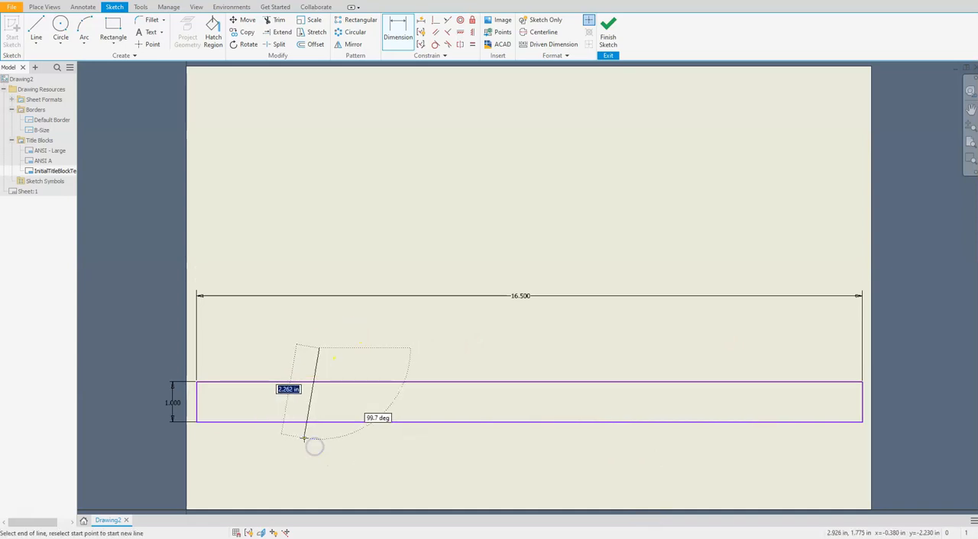
pyautogui.click(319, 440)
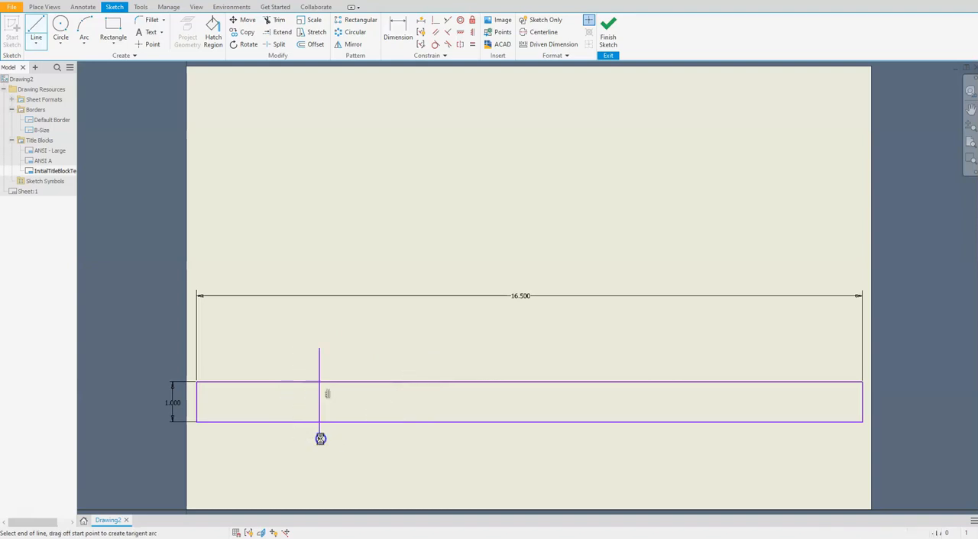
pyautogui.press('l')
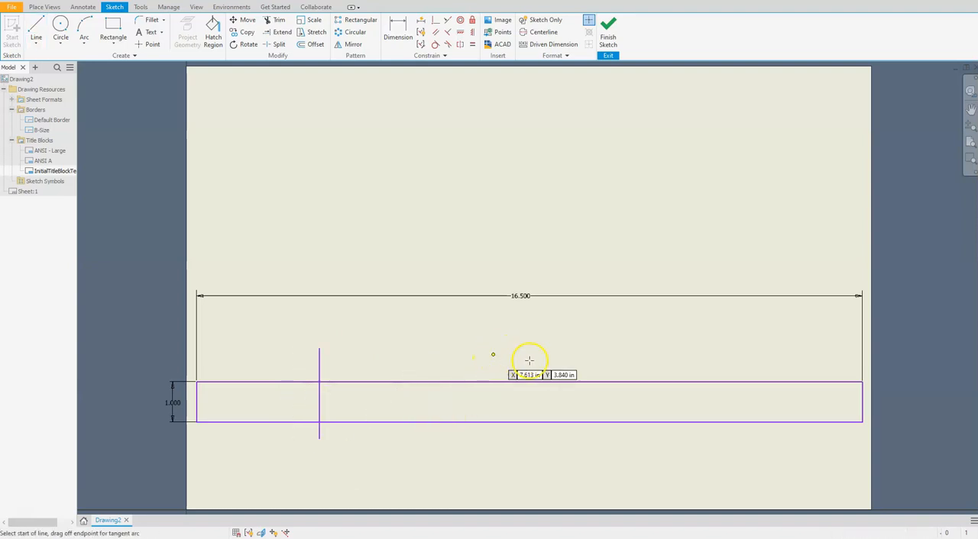
pyautogui.click(473, 359)
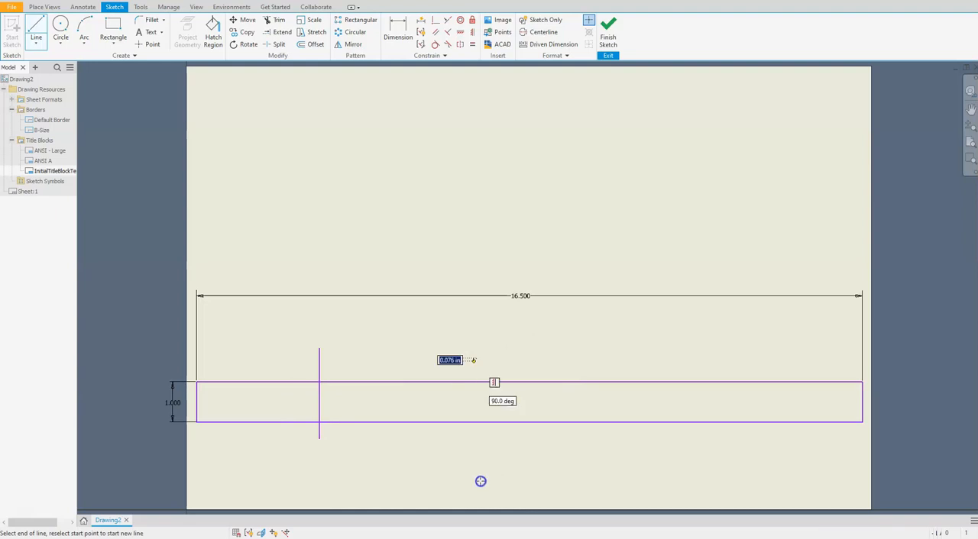
pyautogui.click(473, 453)
pyautogui.press('Escape')
# Step: Sketch a third, slanted line across the rectangle to the right of the other two and constrain it vertical
pyautogui.press('l')
pyautogui.click(603, 355)
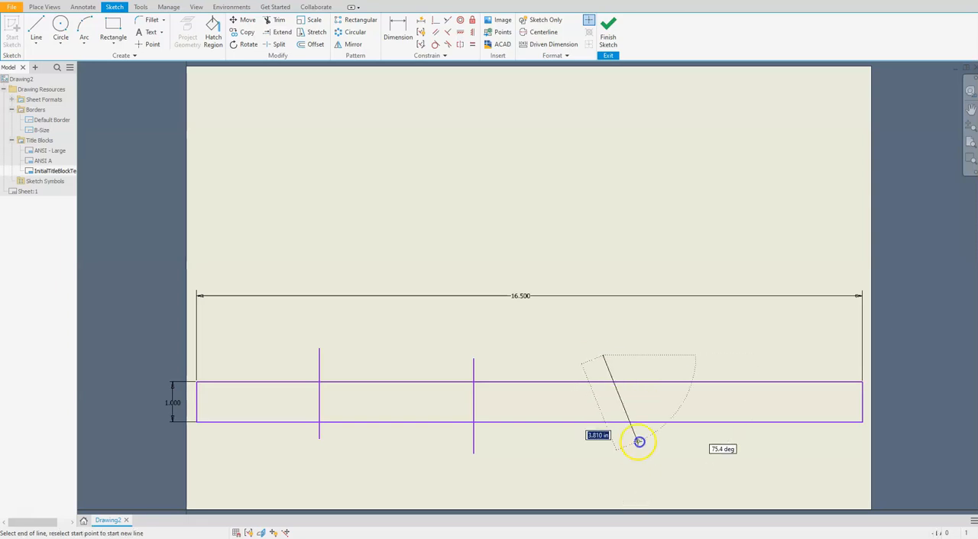
pyautogui.click(640, 448)
pyautogui.press('Escape')
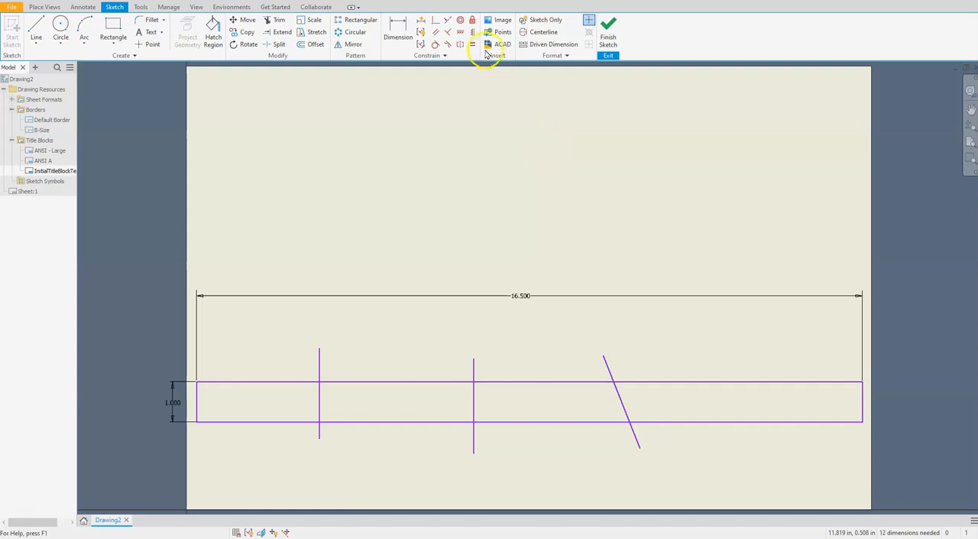
pyautogui.click(473, 32)
pyautogui.click(625, 413)
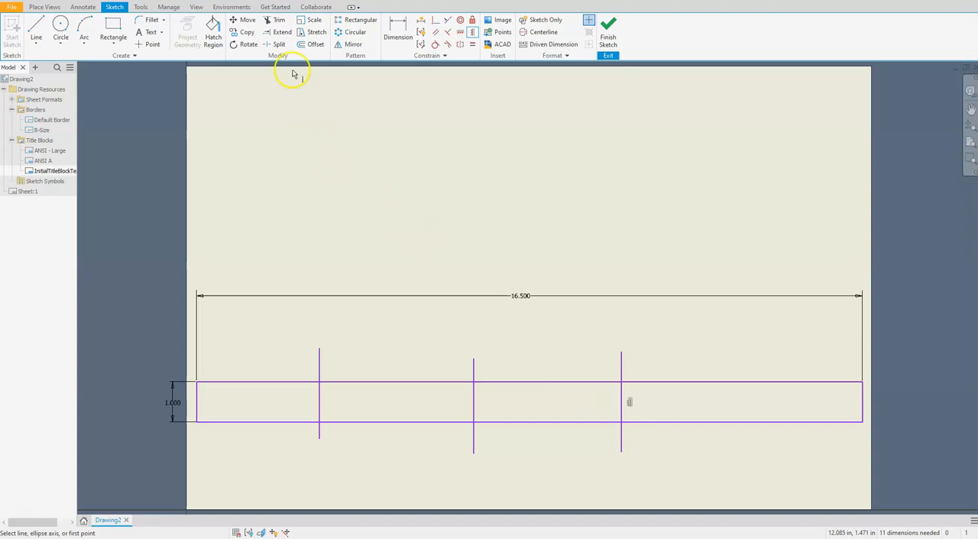
# Step: Trim the overshooting ends of all three vertical lines back to the title block rectangle's long edges
pyautogui.click(278, 21)
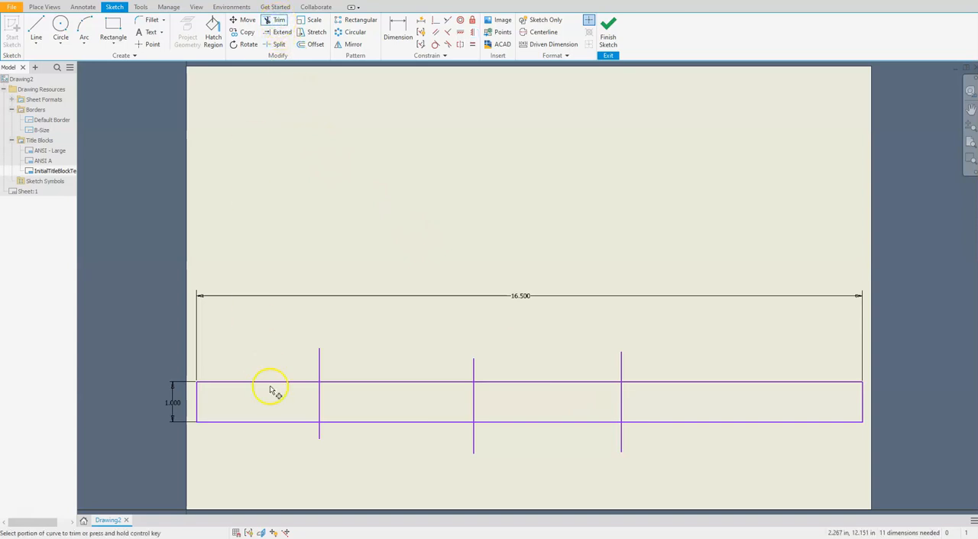
pyautogui.click(320, 432)
pyautogui.click(321, 366)
pyautogui.click(474, 372)
pyautogui.click(475, 440)
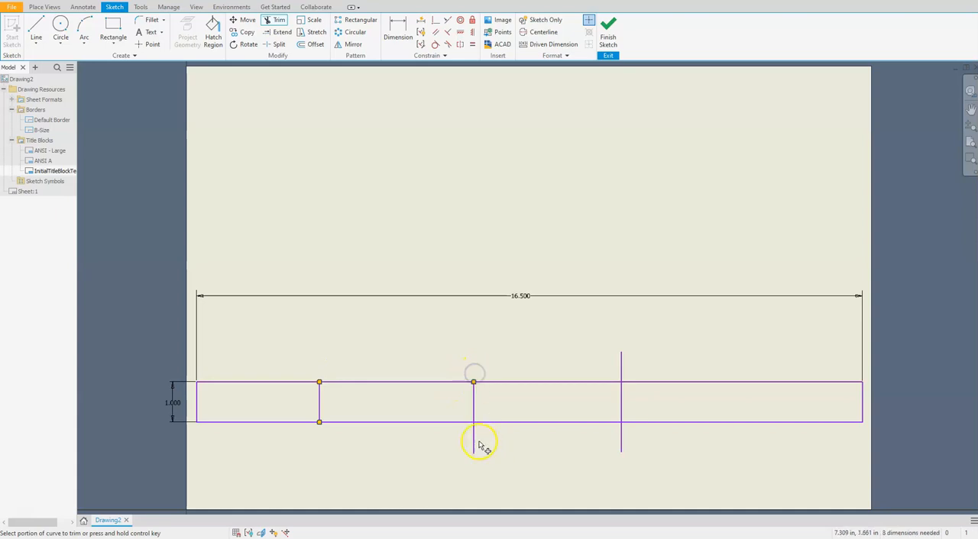
pyautogui.click(621, 363)
pyautogui.click(622, 444)
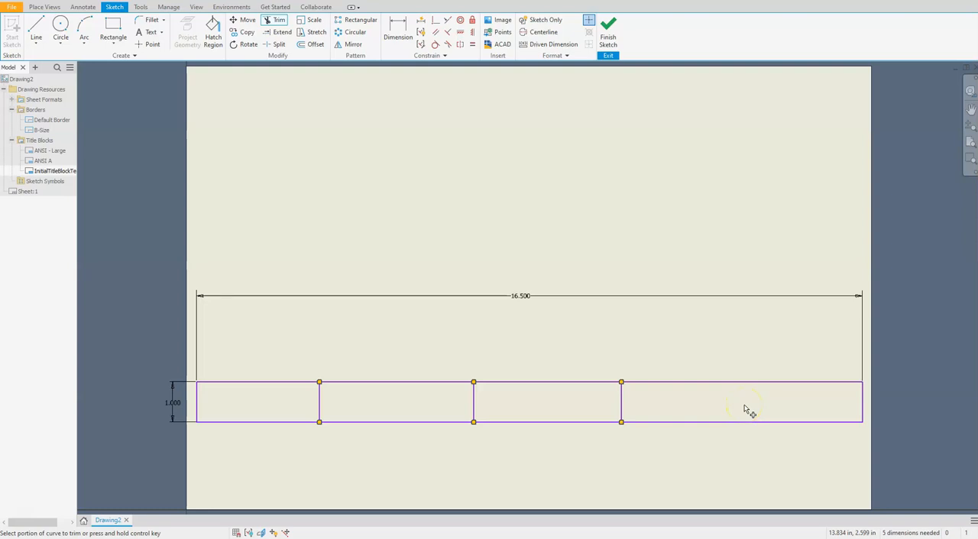
# Step: Dimension the width of the rightmost cell as the overall title block width divided by four (d0/4)
pyautogui.click(399, 32)
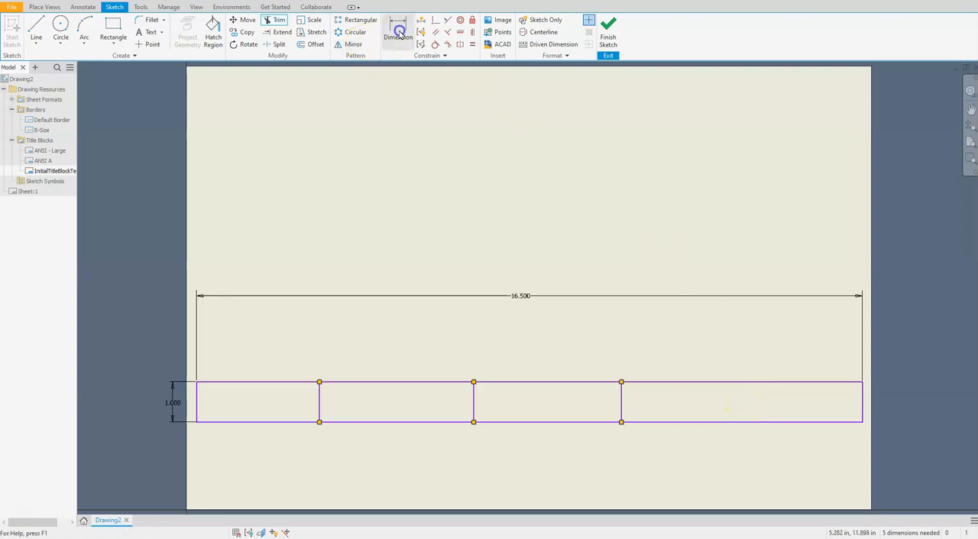
pyautogui.click(863, 395)
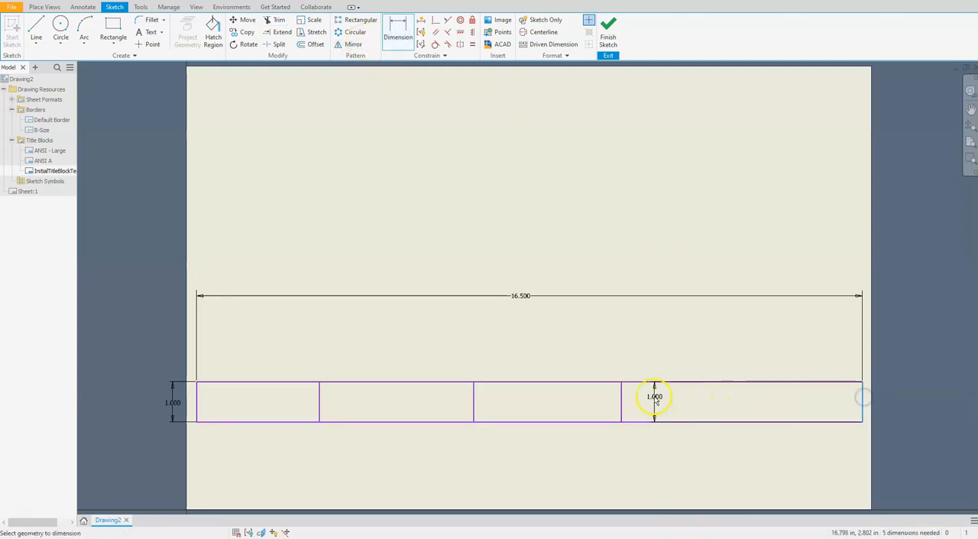
pyautogui.click(623, 399)
pyautogui.click(751, 350)
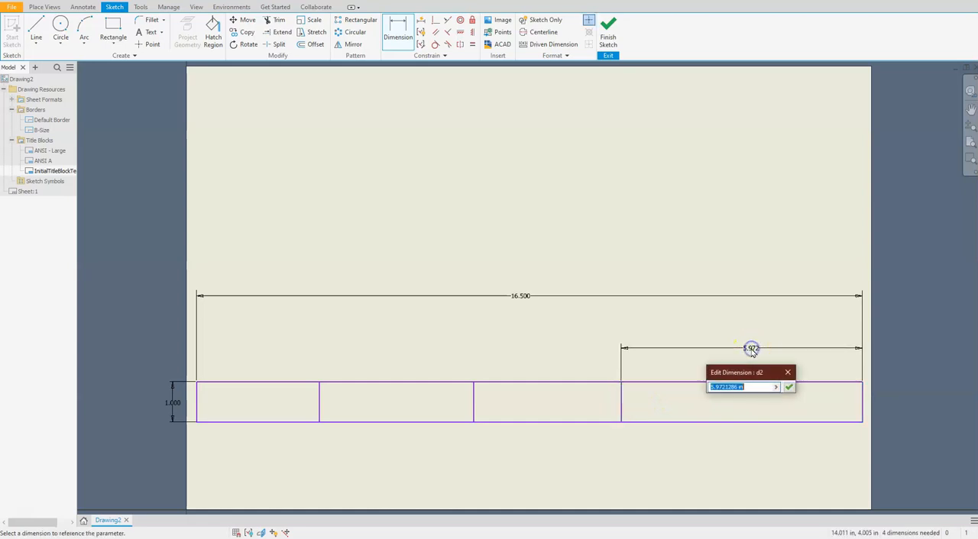
pyautogui.click(522, 301)
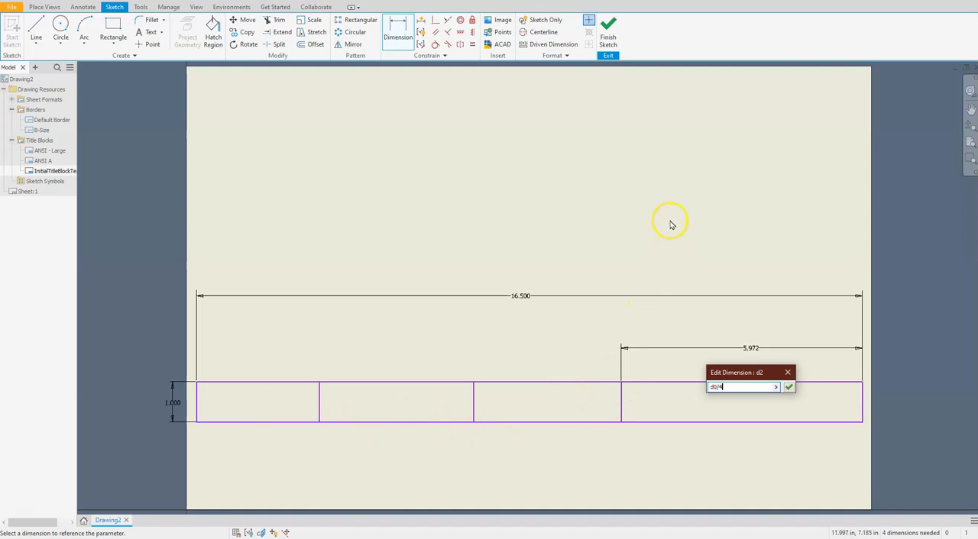
pyautogui.write('4')
pyautogui.press('Return')
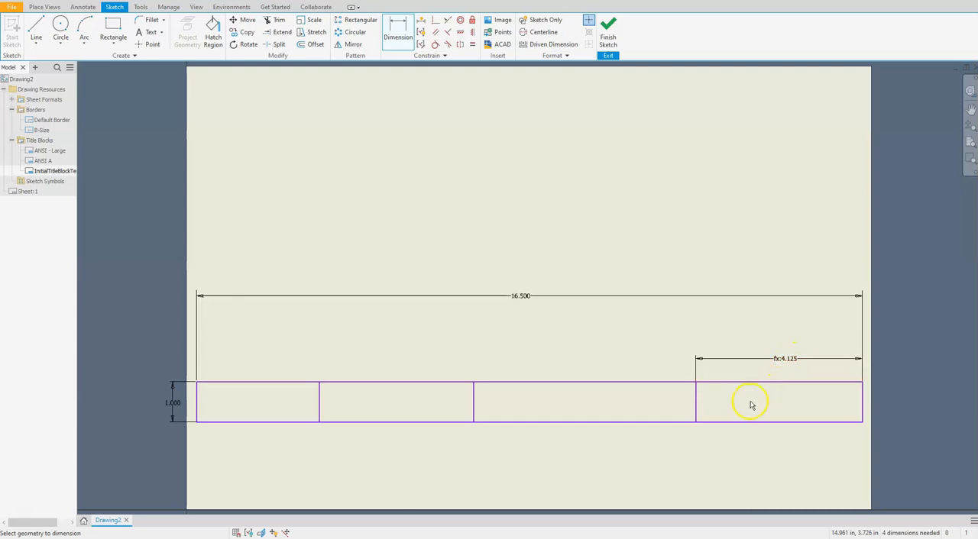
# Step: Dimension the width of the second cell from the right and link it to the rightmost cell's width (d2)
pyautogui.click(697, 399)
pyautogui.click(473, 398)
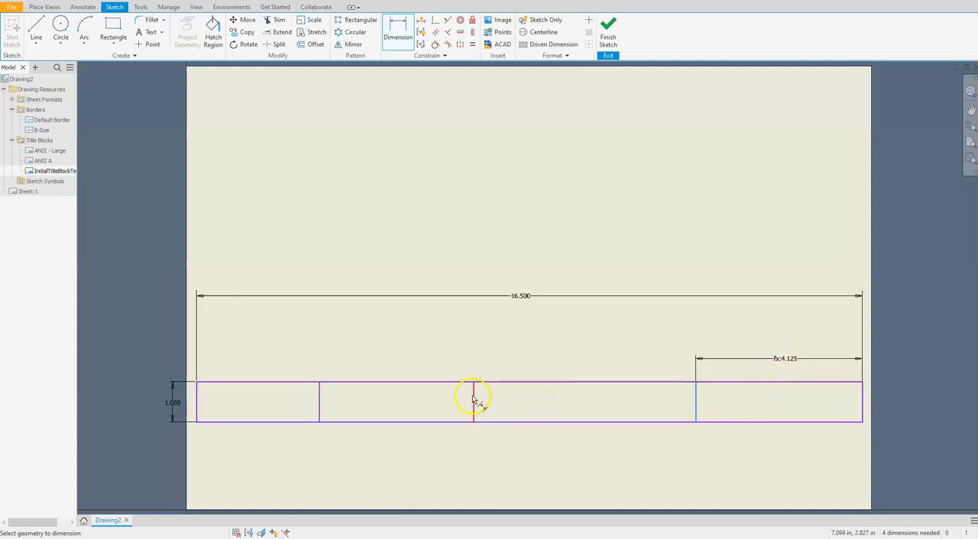
pyautogui.click(595, 352)
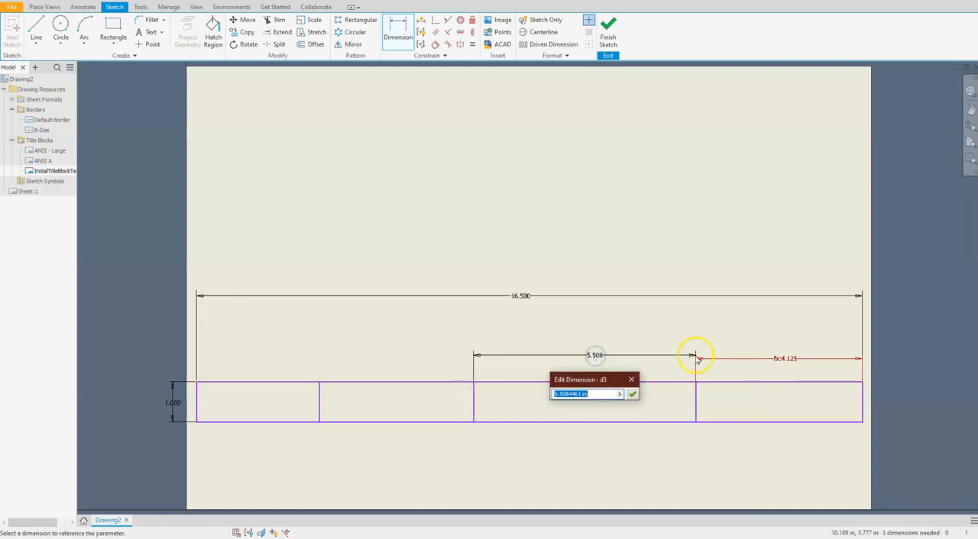
pyautogui.click(774, 360)
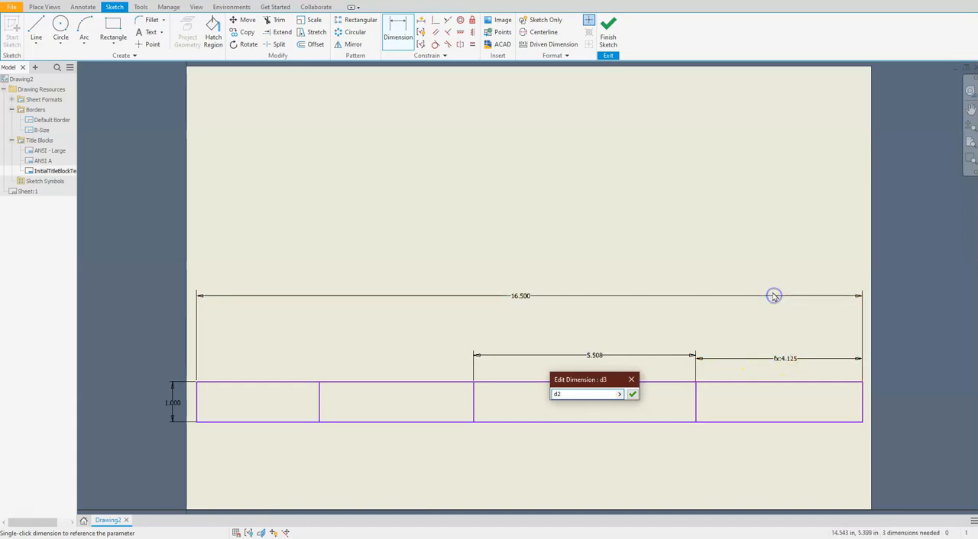
pyautogui.press('Return')
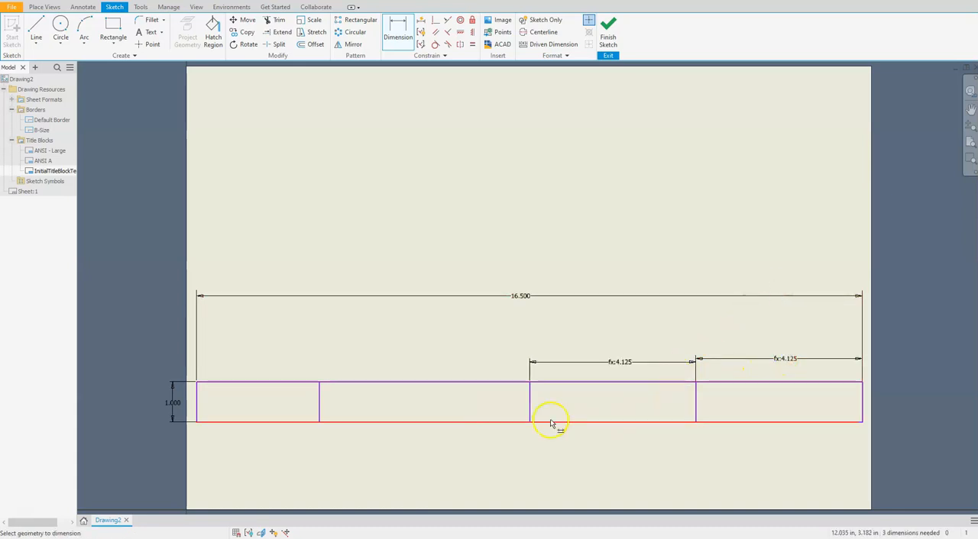
# Step: Dimension the width of the second cell from the left and link it to the neighbouring cell's width (d3)
pyautogui.click(531, 401)
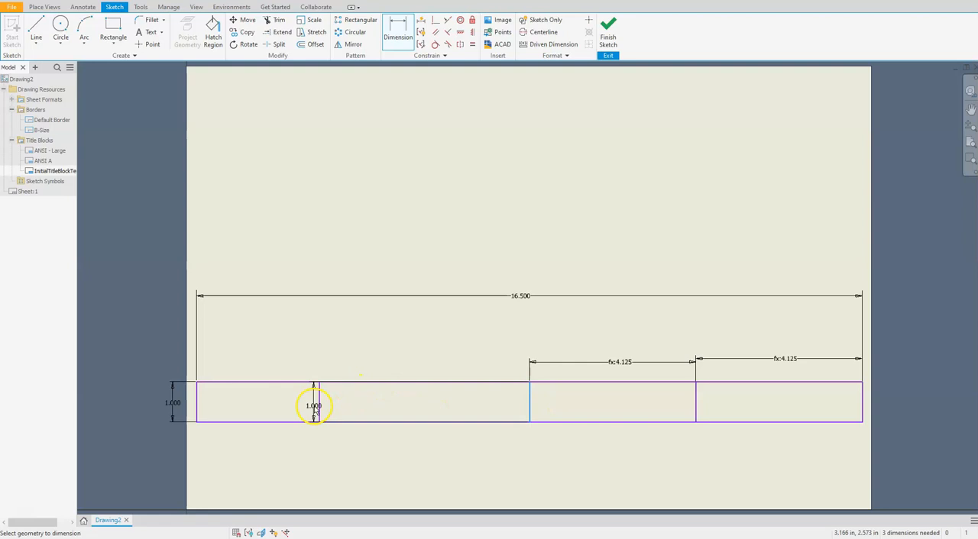
pyautogui.click(319, 404)
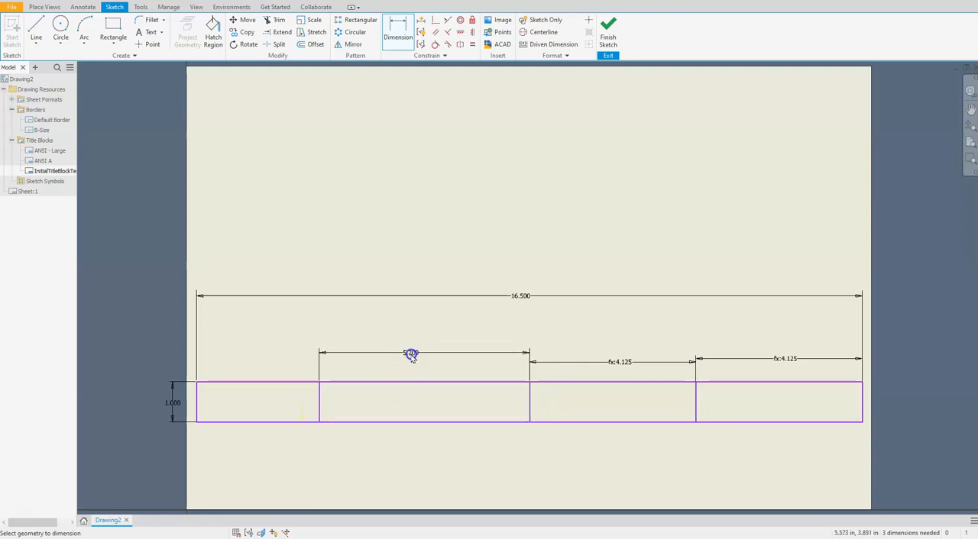
pyautogui.click(407, 356)
pyautogui.click(622, 364)
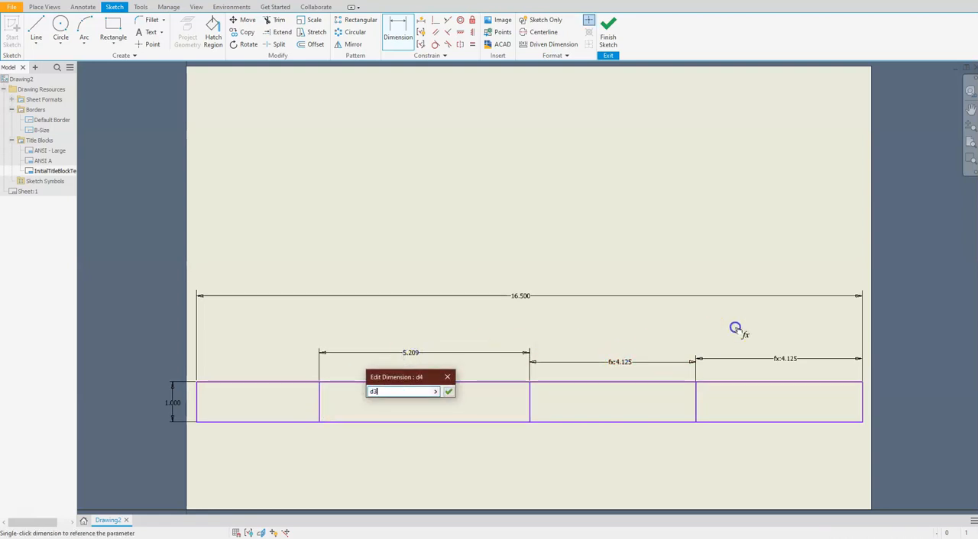
pyautogui.press('Return')
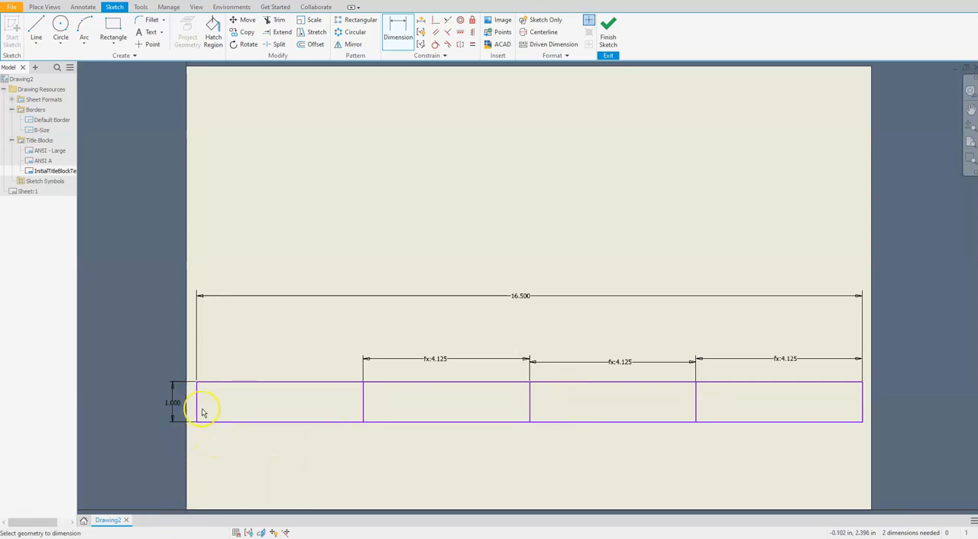
# Step: Place the text "SCALE:" at 0.125 in height inside the leftmost title block cell
pyautogui.scroll(-3, 176, 400)
pyautogui.scroll(6, 184, 403)
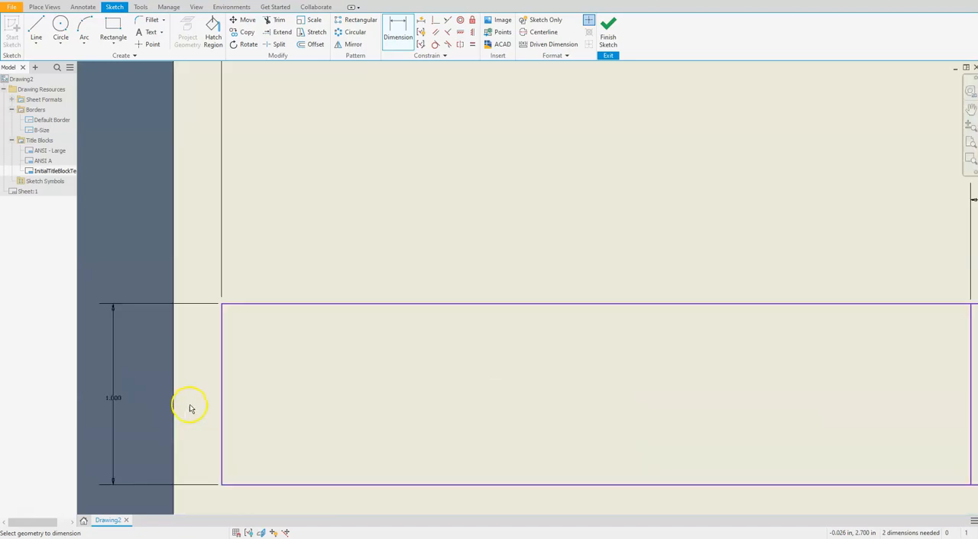
pyautogui.moveTo(427, 413); pyautogui.dragTo(515, 310, button='middle')
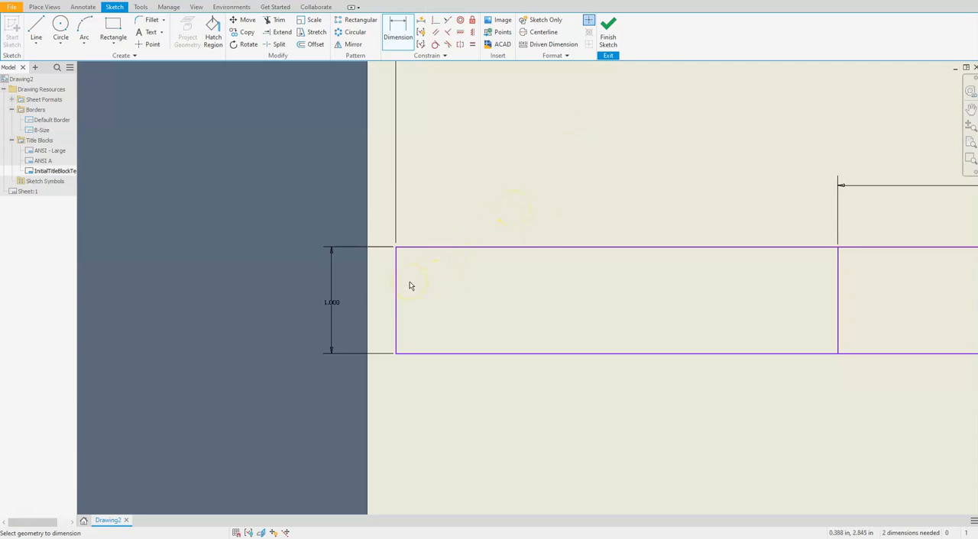
pyautogui.click(145, 33)
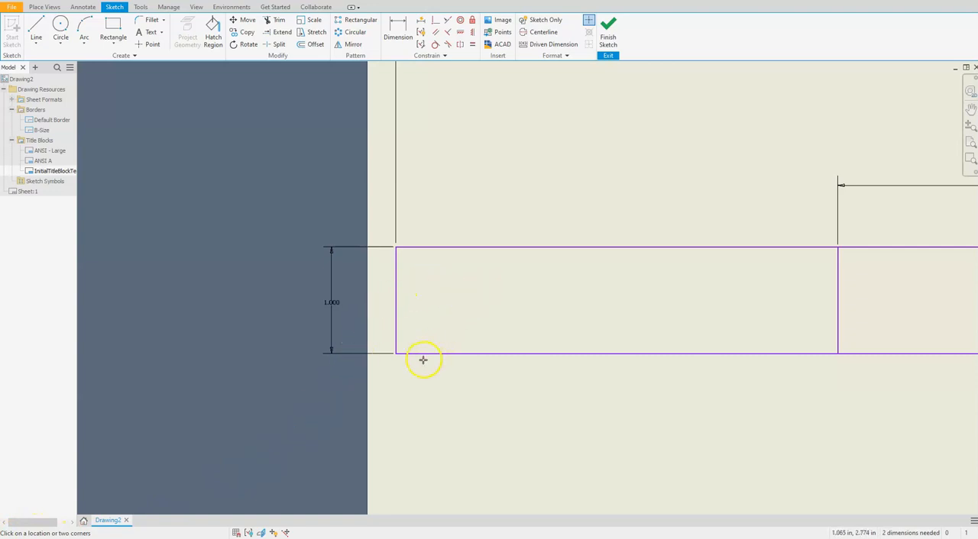
pyautogui.click(510, 310)
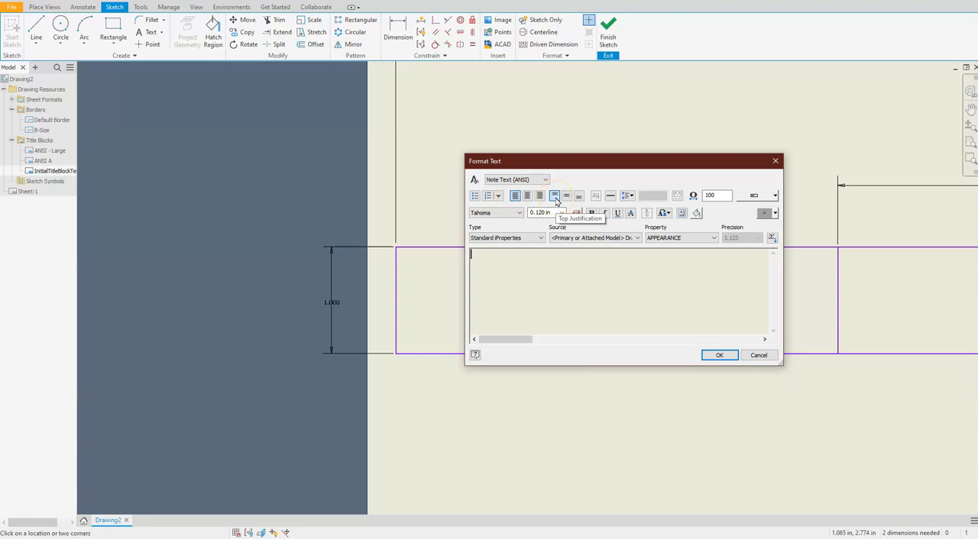
pyautogui.click(531, 213)
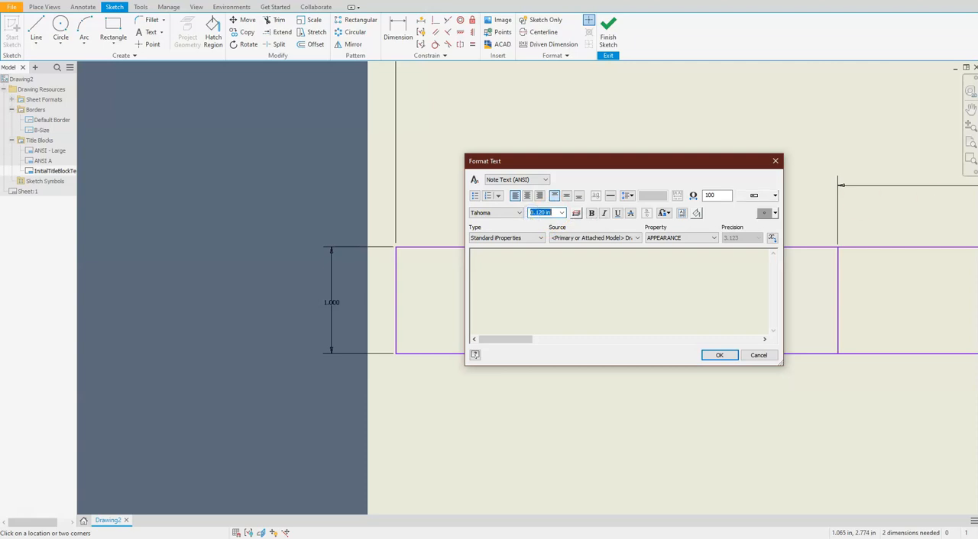
pyautogui.write('.125')
pyautogui.click(481, 258)
pyautogui.write('SCALE:')
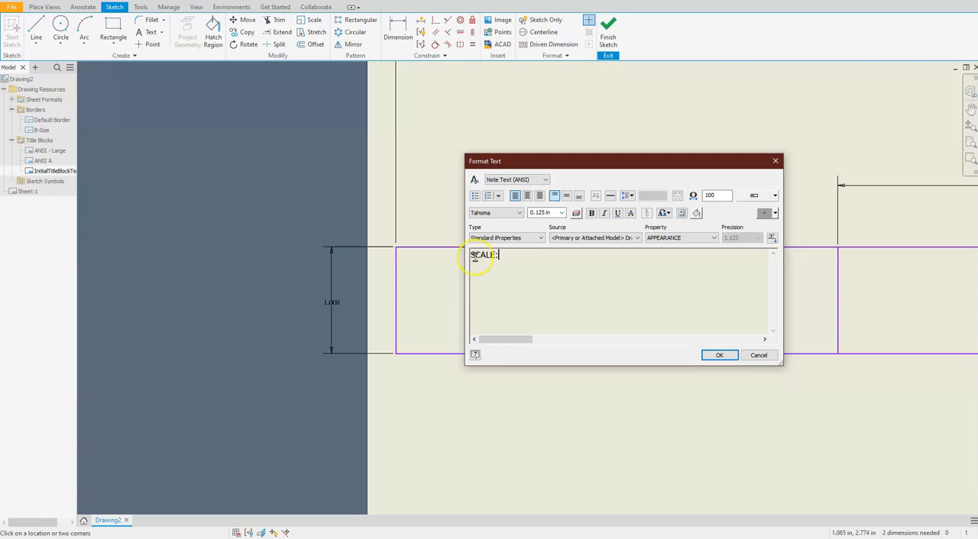
pyautogui.click(719, 355)
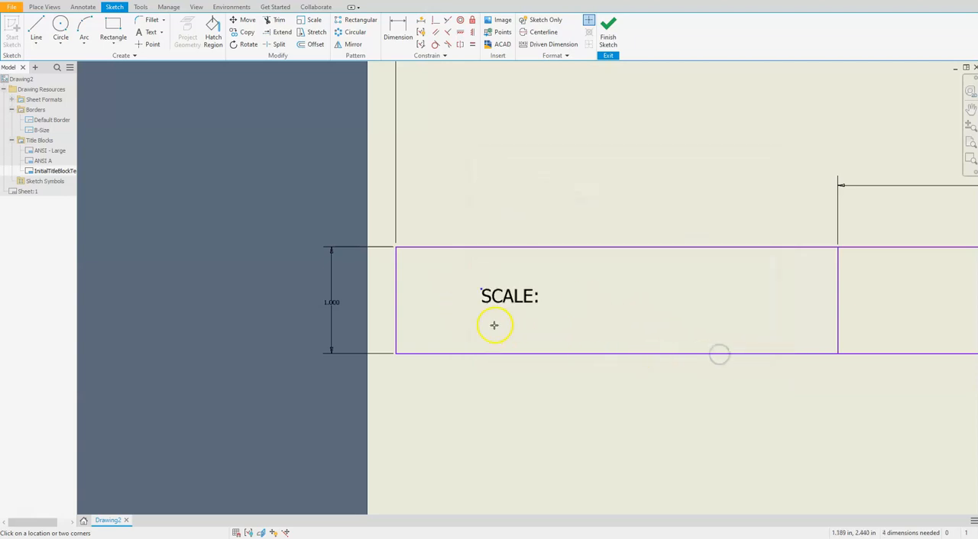
# Step: Dimension the SCALE: text's anchor point .0625 in below the cell's upper edge
pyautogui.scroll(2, 343, 292)
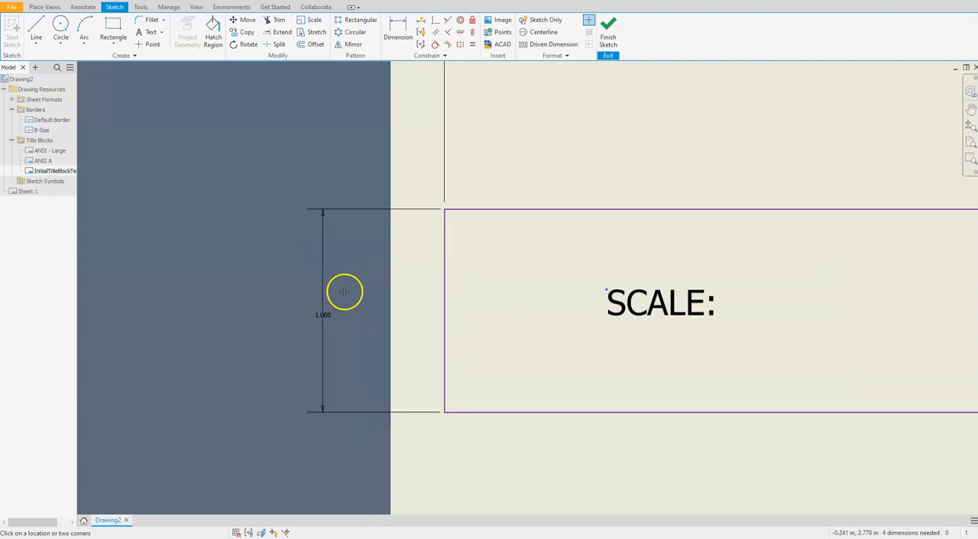
pyautogui.scroll(2, 345, 294)
pyautogui.scroll(-2, 528, 318)
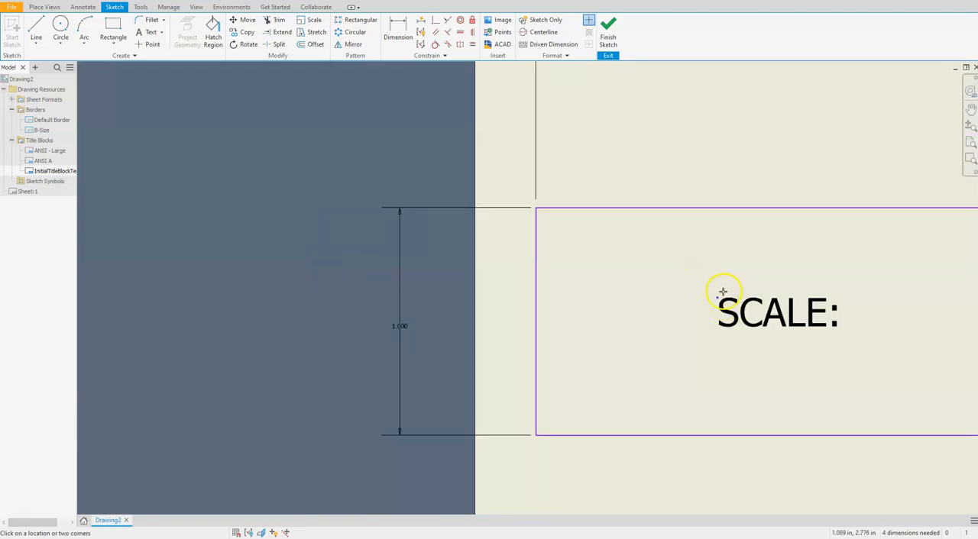
pyautogui.click(398, 31)
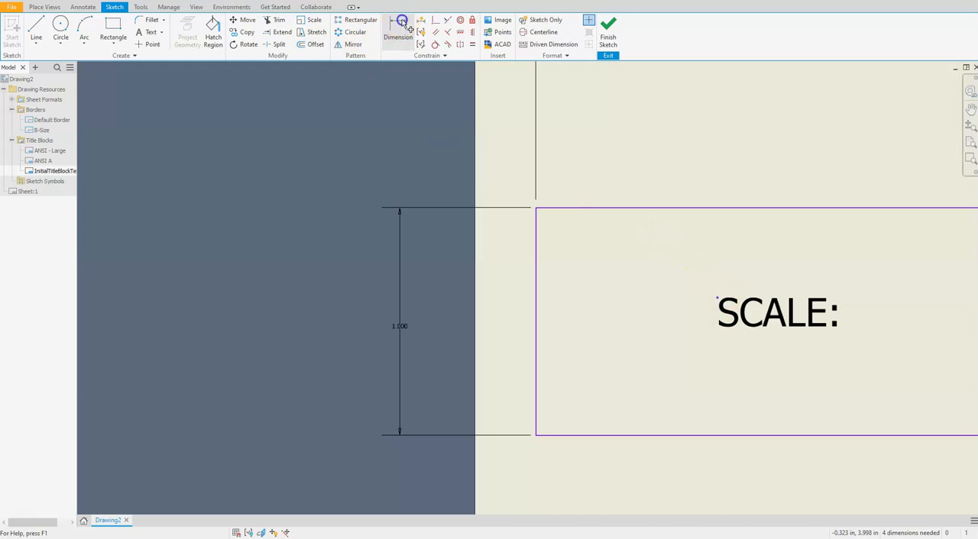
pyautogui.click(639, 211)
pyautogui.click(717, 297)
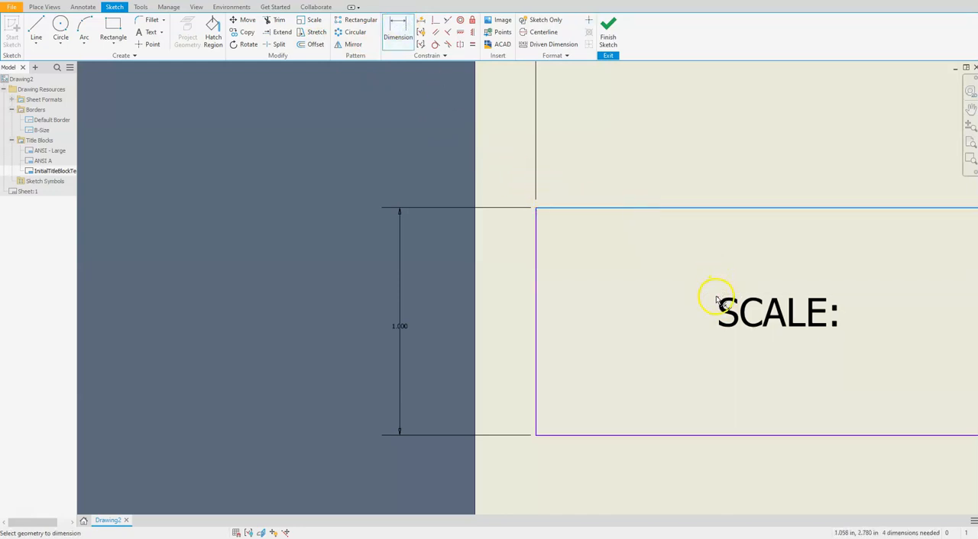
pyautogui.click(686, 184)
pyautogui.write('.0625')
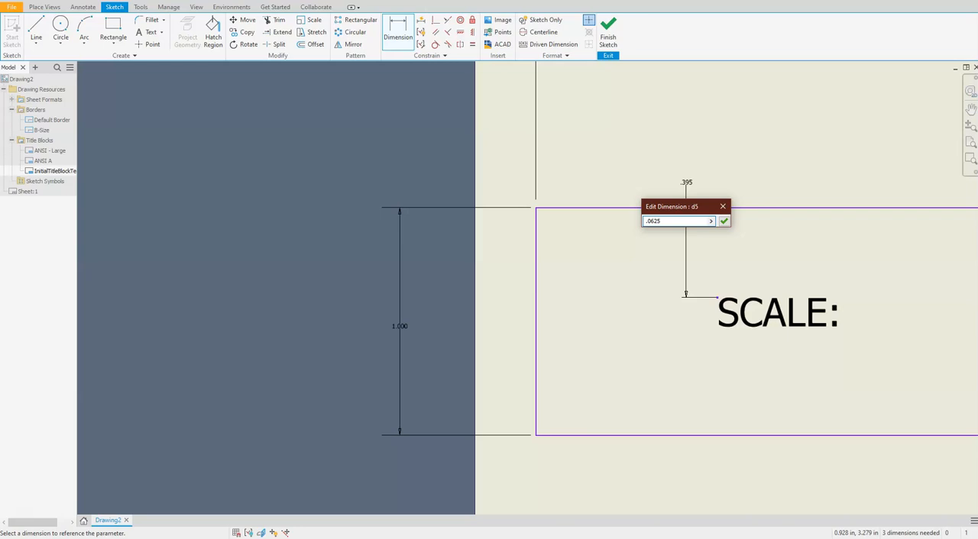
pyautogui.press('Return')
# Step: Dimension the SCALE: text's anchor point from the cell's left edge and link it to the vertical offset (d5)
pyautogui.click(538, 257)
pyautogui.click(716, 221)
pyautogui.click(622, 177)
pyautogui.click(686, 208)
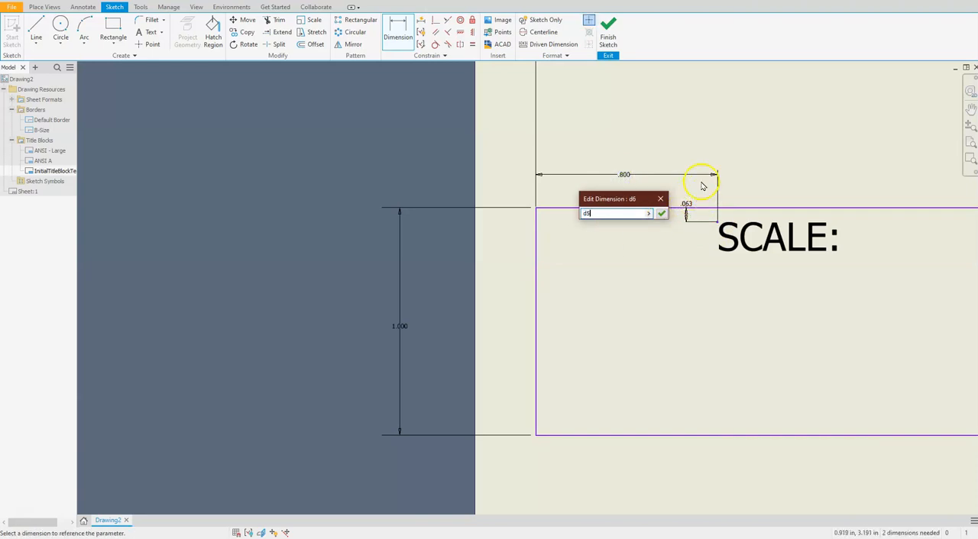
pyautogui.press('Return')
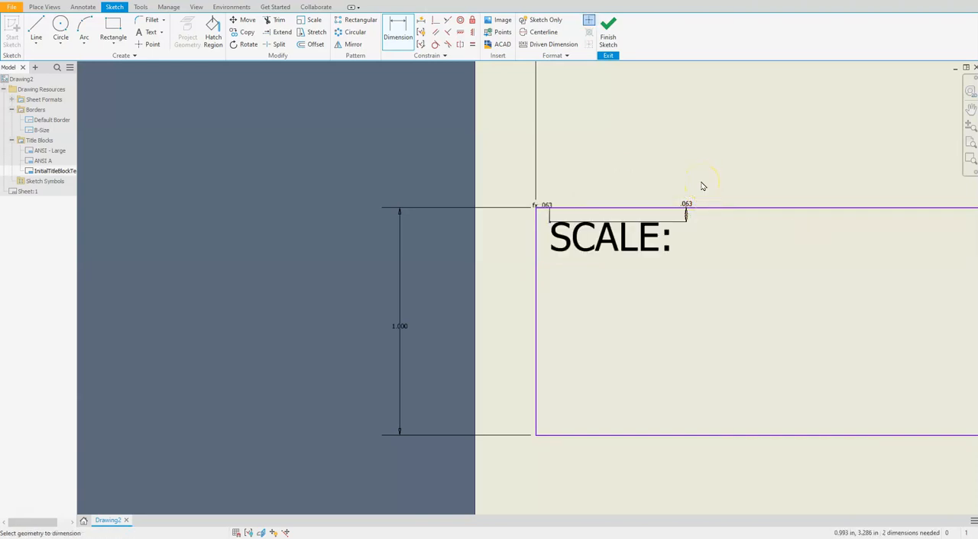
# Step: Place a Prompted Entry text field with the prompt SCALE near the middle of the leftmost title block cell
pyautogui.scroll(-5, 703, 187)
pyautogui.scroll(2, 603, 310)
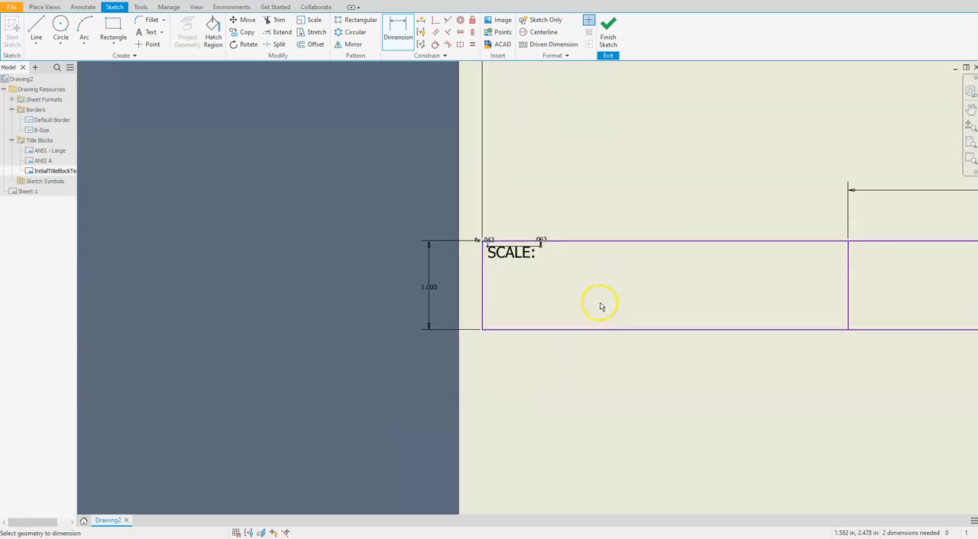
pyautogui.moveTo(600, 306); pyautogui.dragTo(579, 306, button='middle')
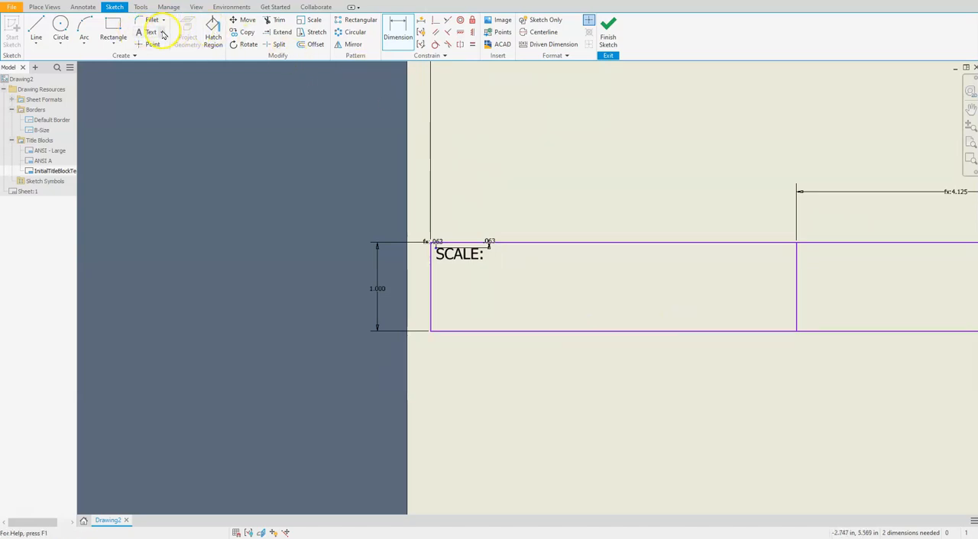
pyautogui.click(147, 33)
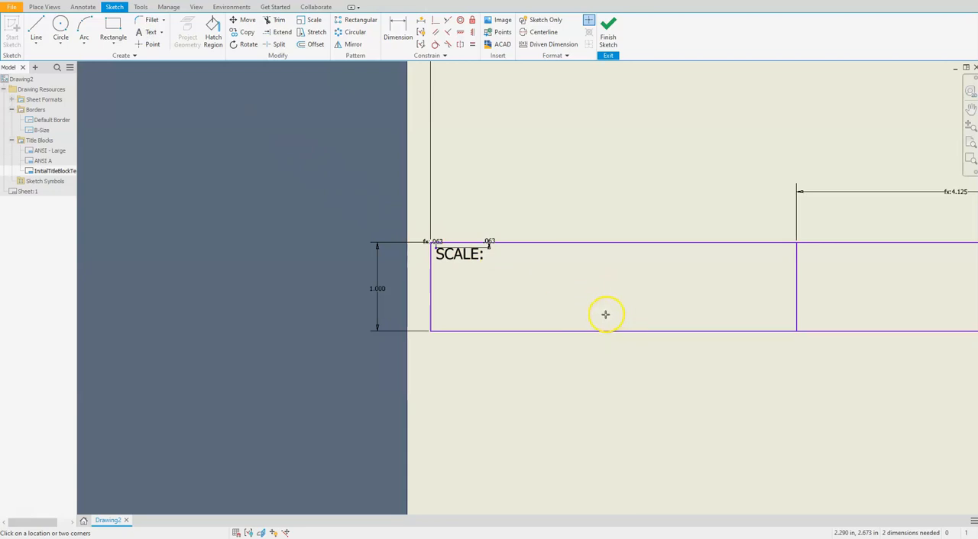
pyautogui.click(604, 314)
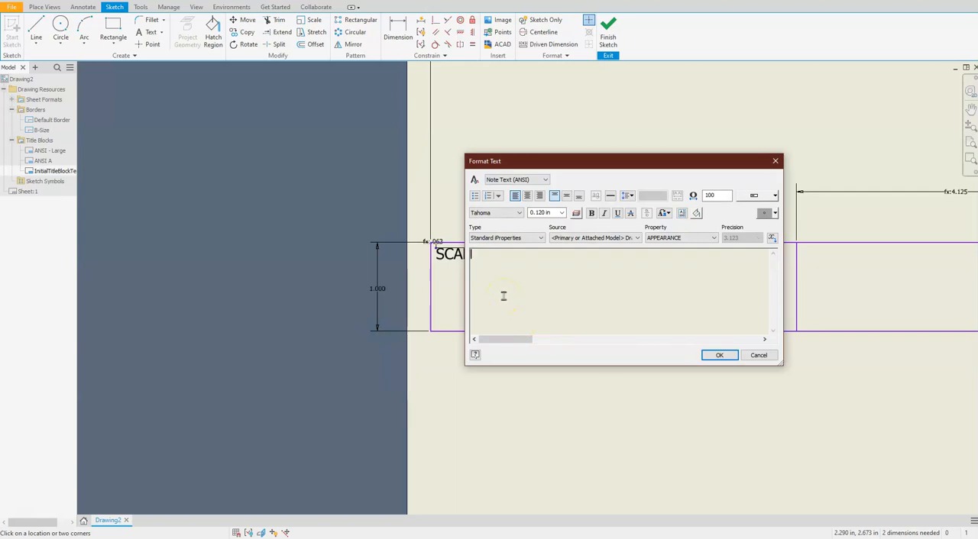
pyautogui.click(540, 239)
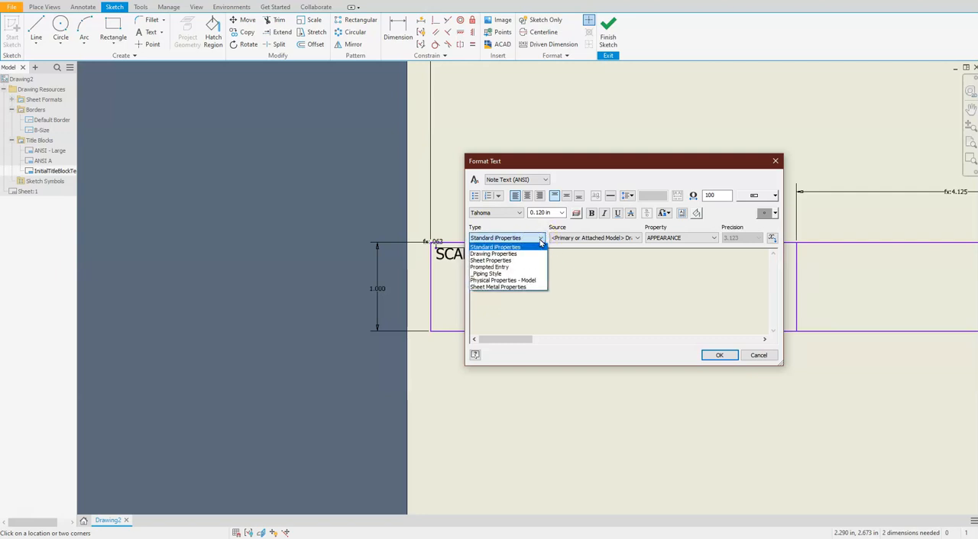
pyautogui.click(502, 268)
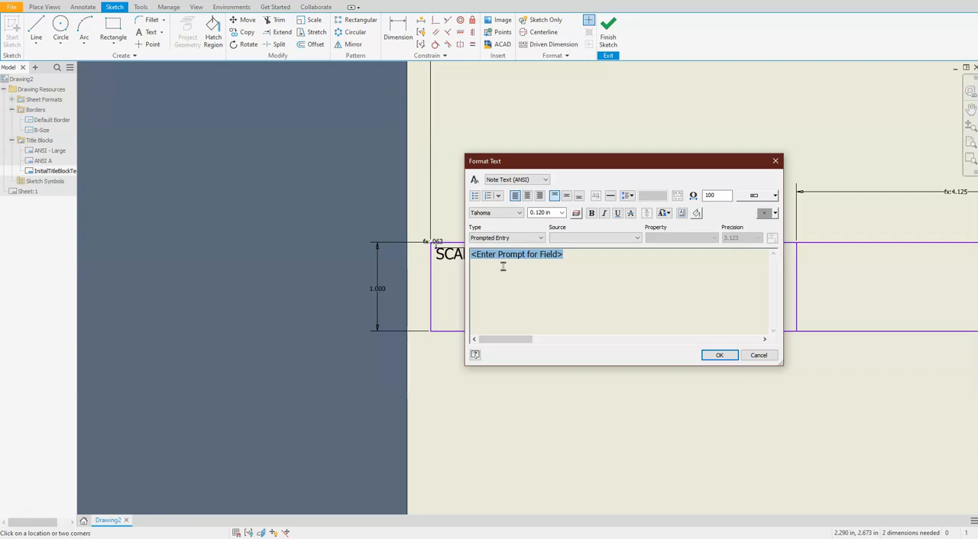
pyautogui.click(556, 254)
pyautogui.moveTo(555, 254); pyautogui.dragTo(476, 262)
pyautogui.write('SCALE>')
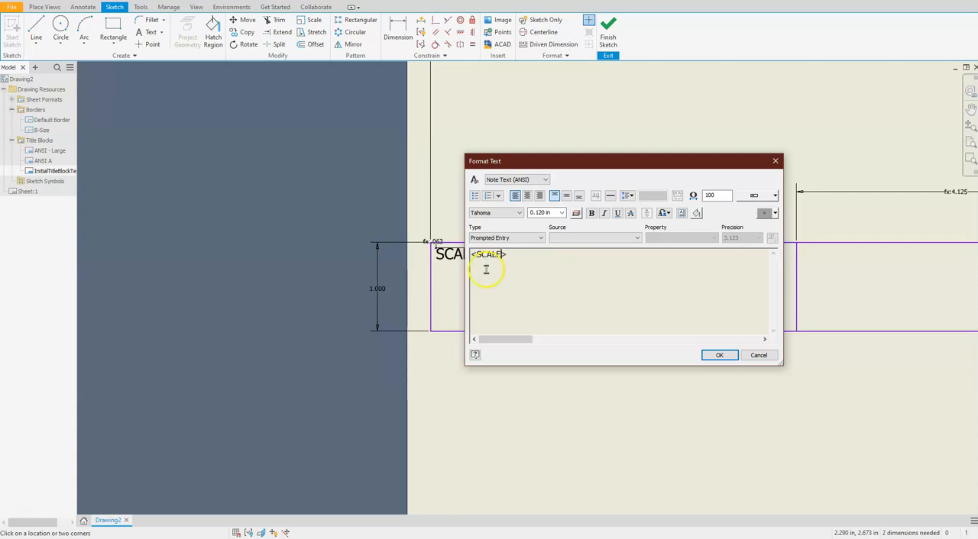
pyautogui.click(715, 356)
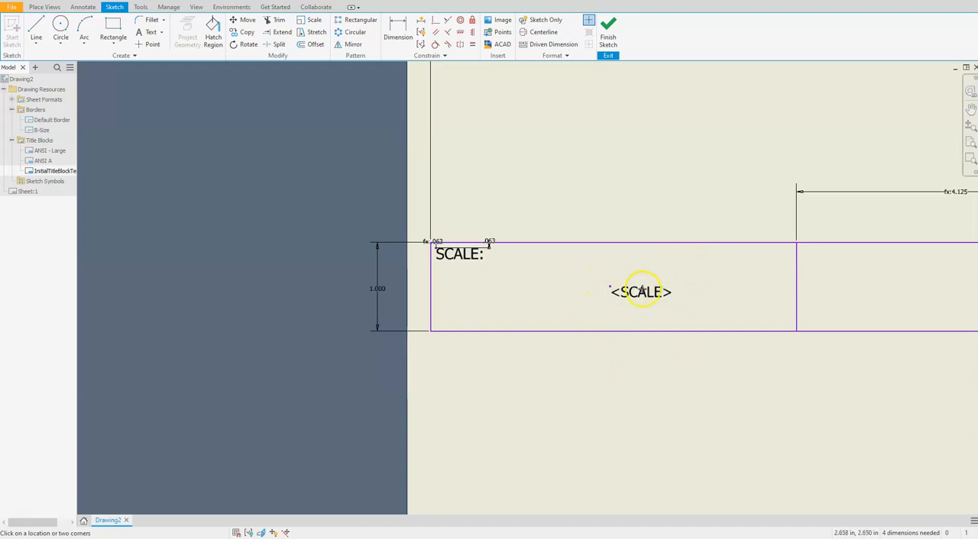
pyautogui.press('Escape')
# Step: Format the <SCALE> prompted field with centre and middle justification and a text height of .1875 in
pyautogui.click(621, 293)
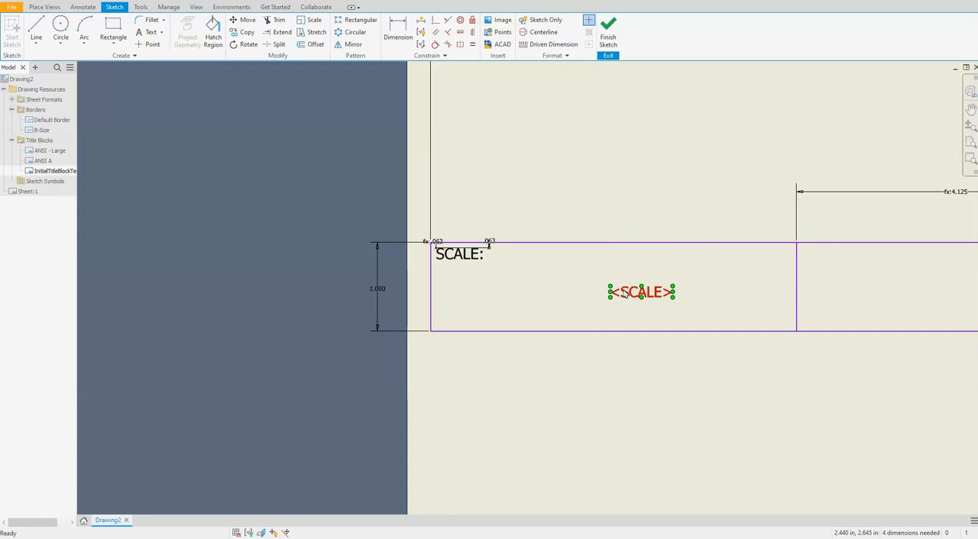
pyautogui.doubleClick(624, 294)
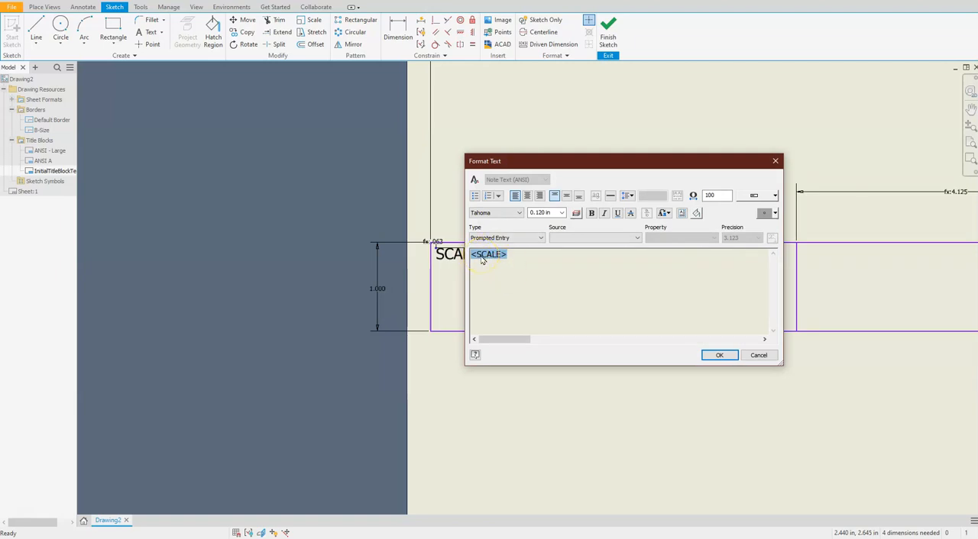
pyautogui.click(527, 196)
pyautogui.click(567, 196)
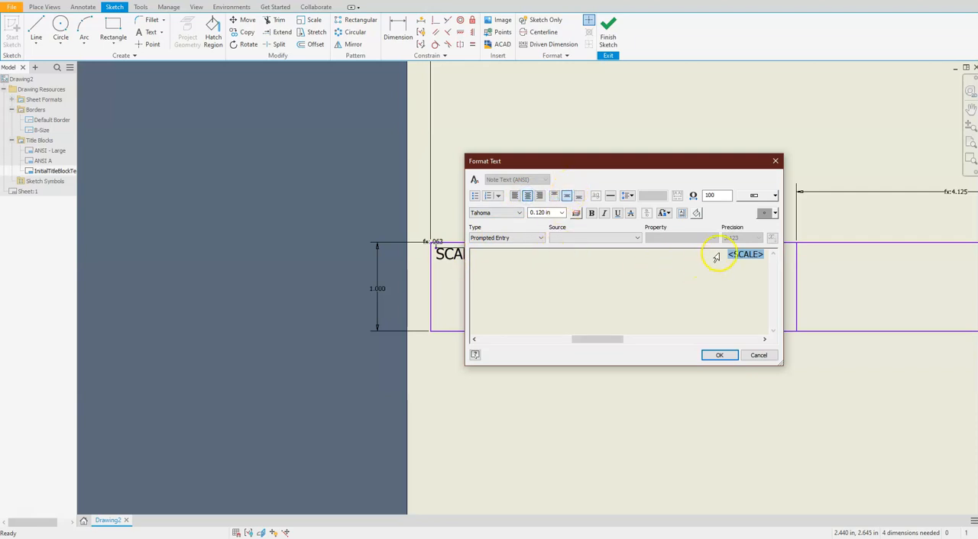
pyautogui.moveTo(746, 255)
pyautogui.mouseDown()
pyautogui.moveTo(792, 254)
pyautogui.moveTo(754, 260)
pyautogui.mouseUp()
pyautogui.click(555, 213)
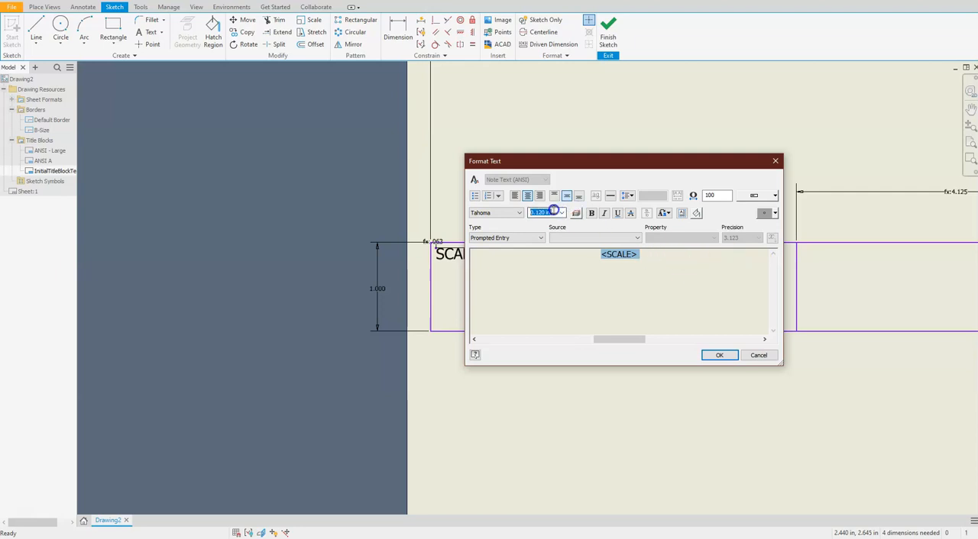
pyautogui.write('.')
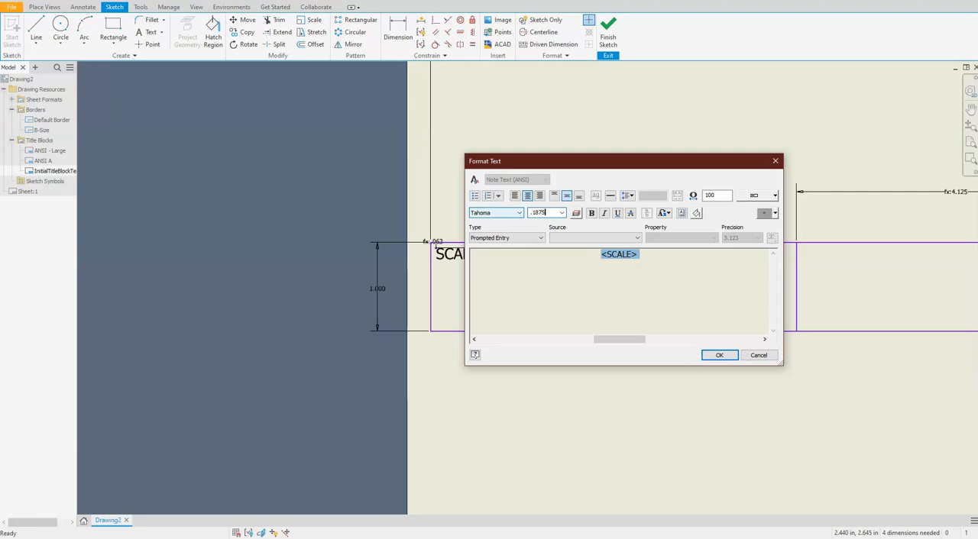
pyautogui.write('1875')
pyautogui.press('Return')
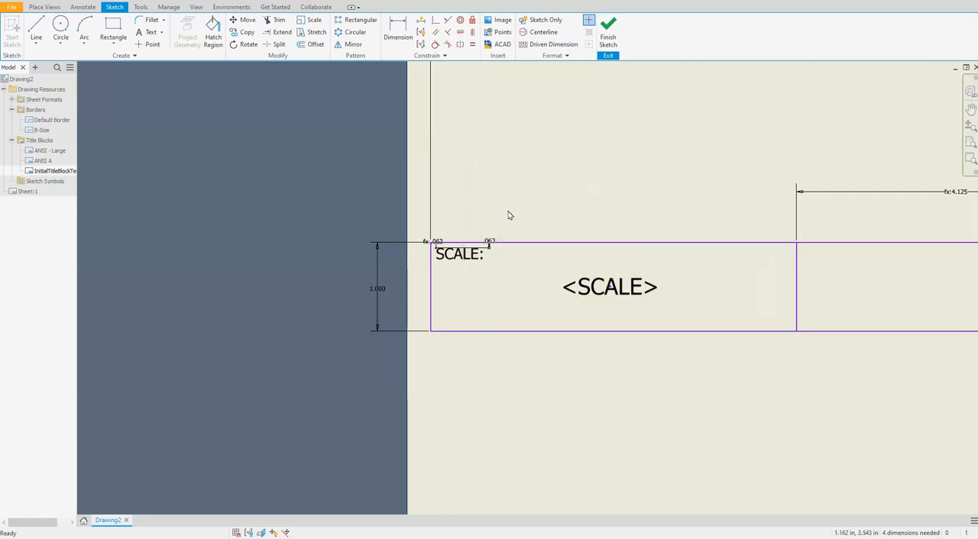
# Step: Dimension the <SCALE> field's anchor point from the leftmost cell's left edge and set it to half the cell width (d4/2)
pyautogui.scroll(-2, 579, 306)
pyautogui.scroll(5, 579, 307)
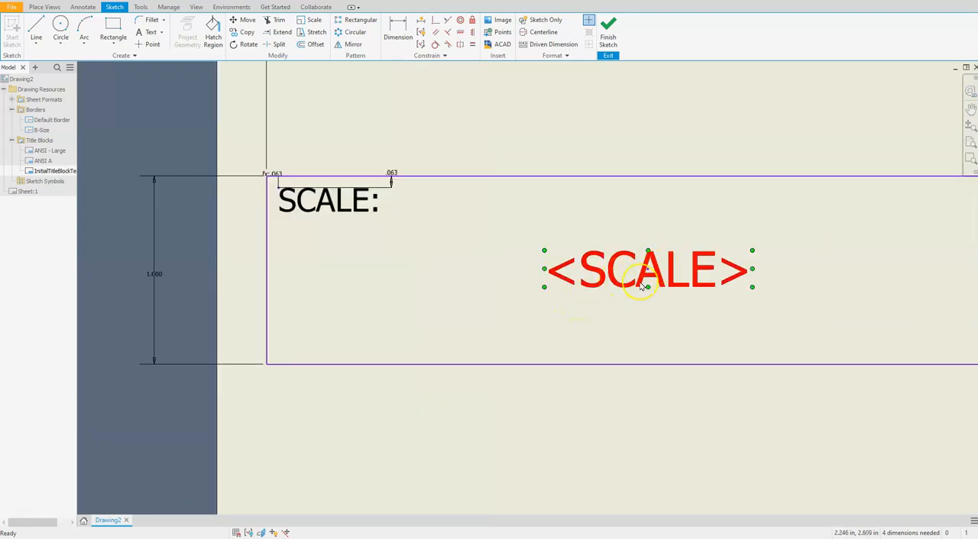
pyautogui.click(397, 32)
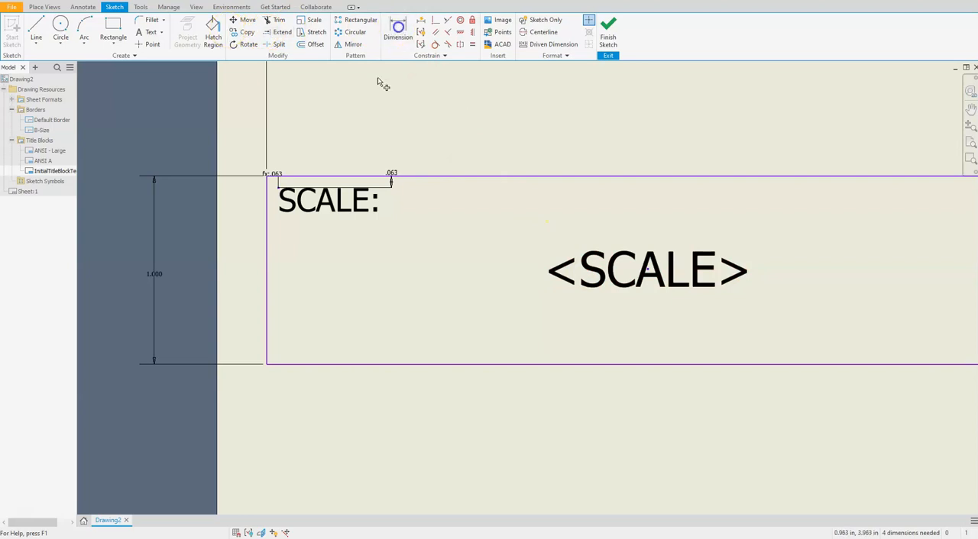
pyautogui.click(267, 333)
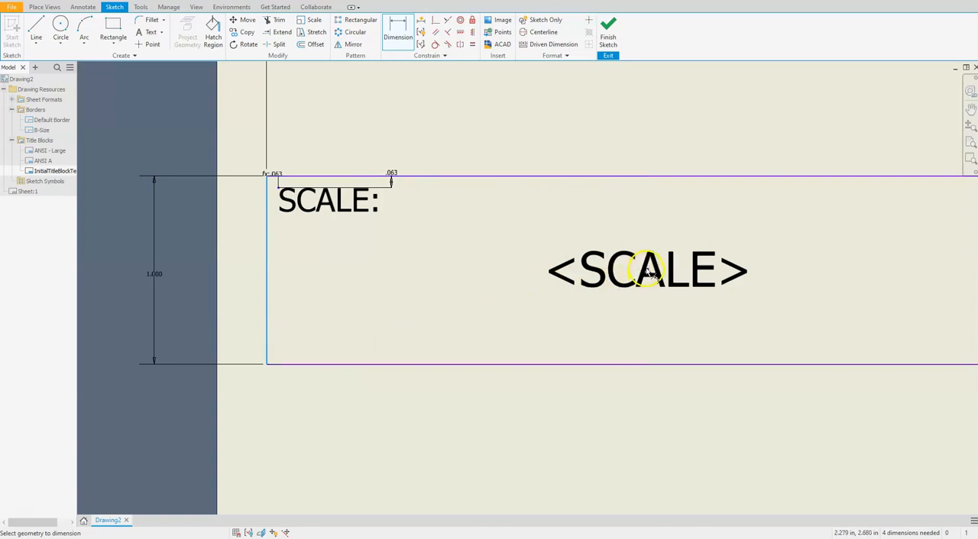
pyautogui.click(646, 275)
pyautogui.click(472, 433)
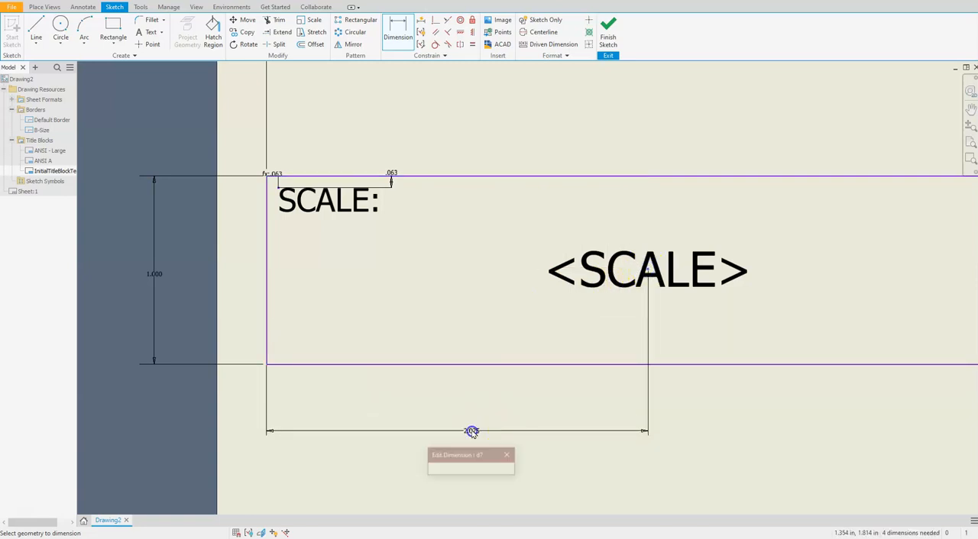
pyautogui.scroll(-4, 486, 369)
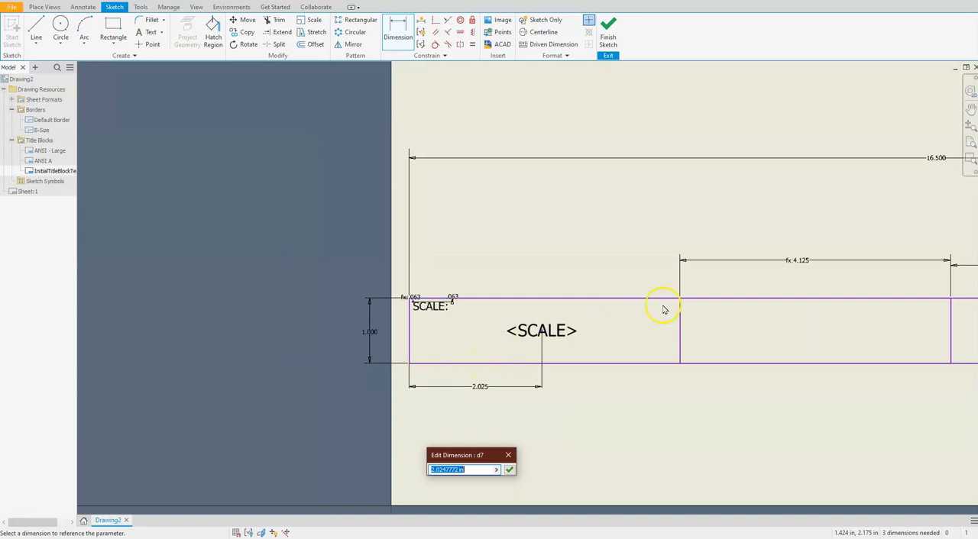
pyautogui.click(799, 264)
pyautogui.write('/2')
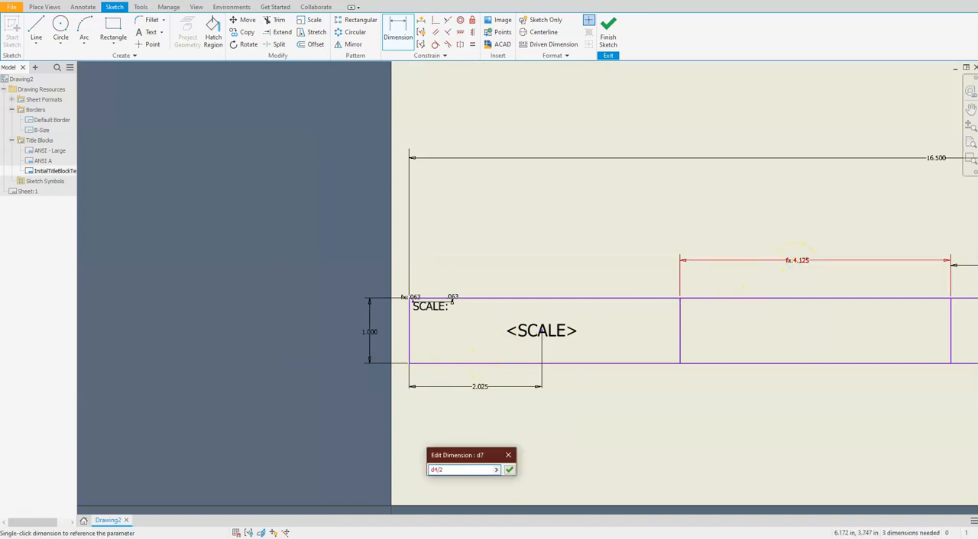
pyautogui.press('Return')
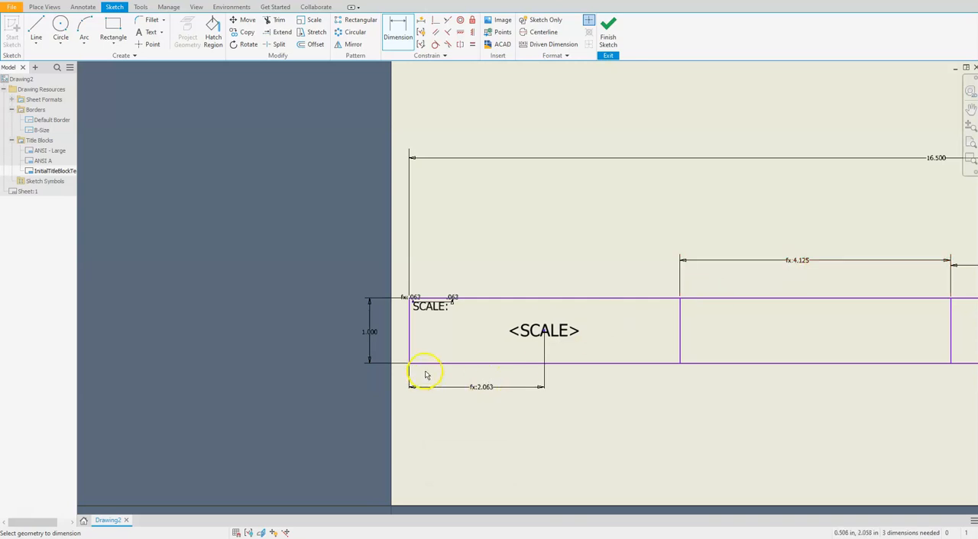
# Step: Dimension the <SCALE> field's anchor point from the cell's lower edge and set it to half the title block height (d1/2)
pyautogui.scroll(3, 486, 370)
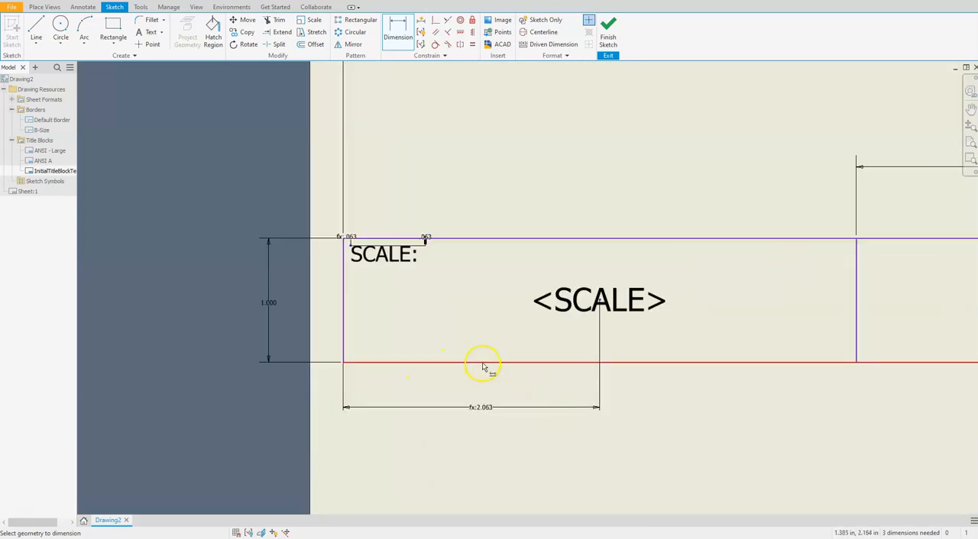
pyautogui.click(426, 363)
pyautogui.click(600, 302)
pyautogui.click(486, 328)
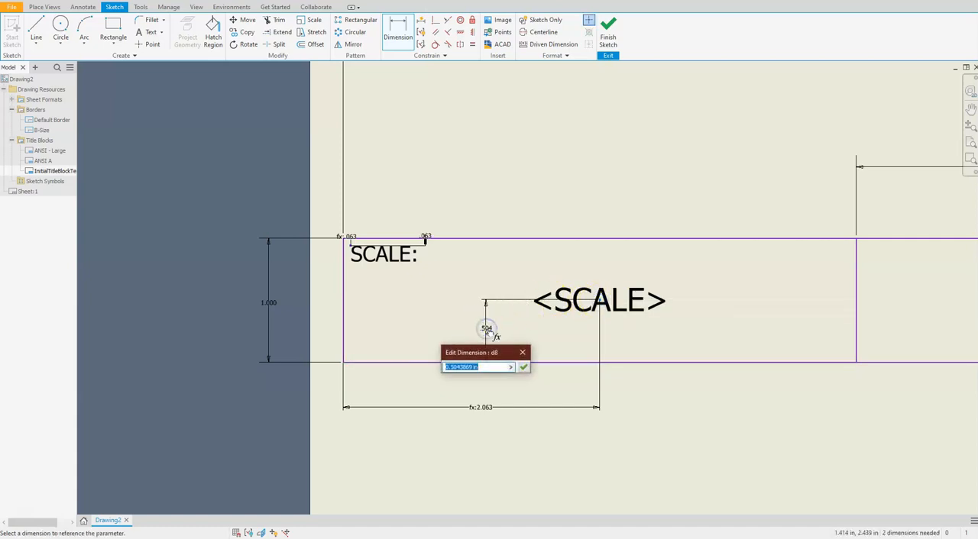
pyautogui.click(267, 304)
pyautogui.write('/')
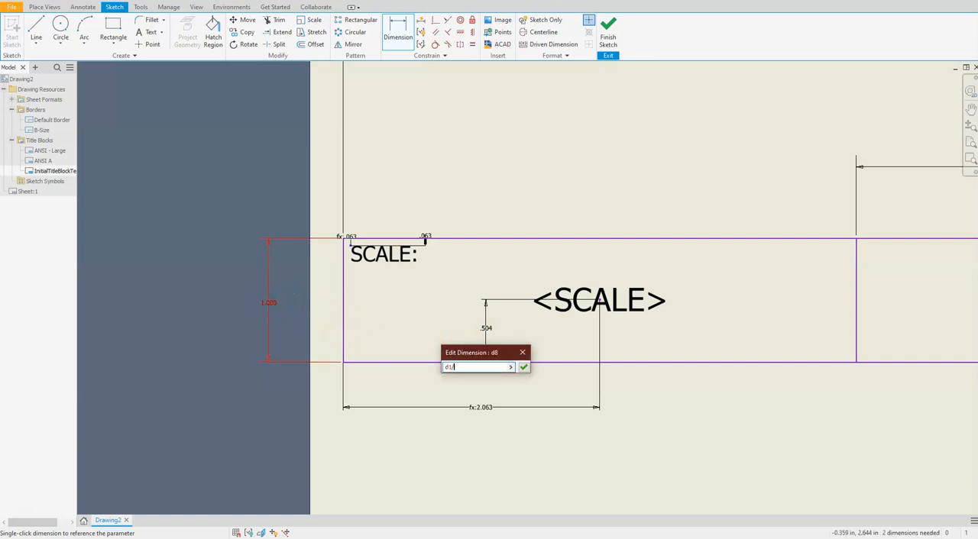
pyautogui.press('Return')
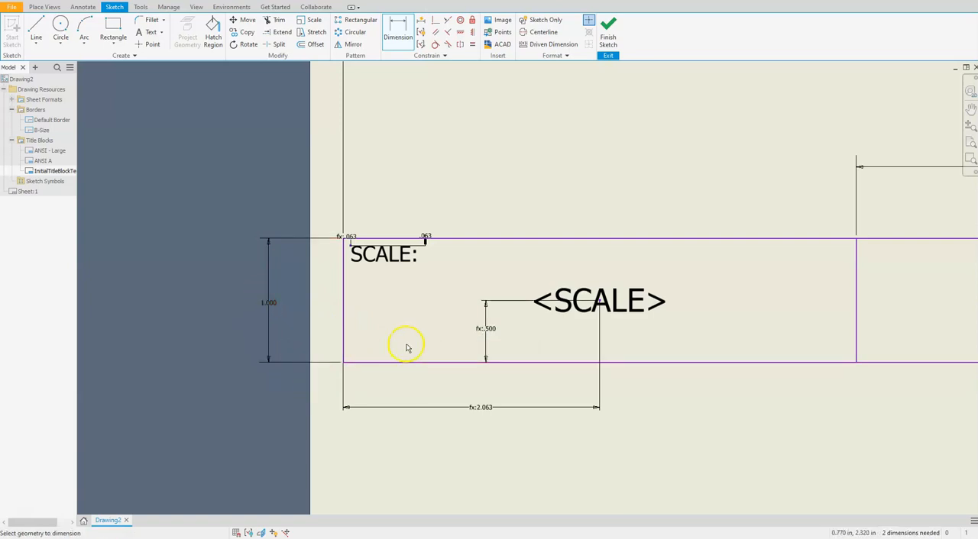
# Step: Copy the SCALE: label and <SCALE> field from the leftmost cell's lower-left corner to the matching corners of the other three cells
pyautogui.scroll(-3, 406, 345)
pyautogui.scroll(-2, 406, 345)
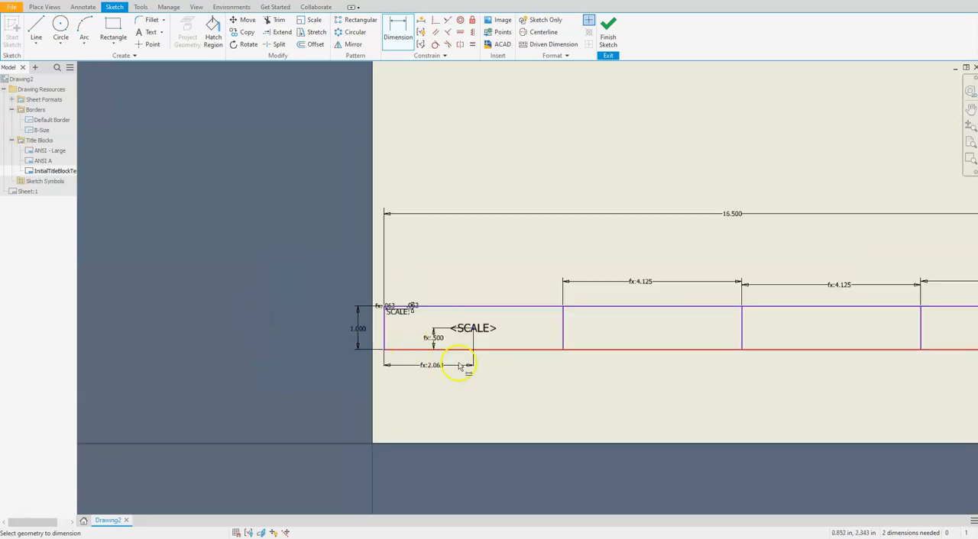
pyautogui.moveTo(530, 368); pyautogui.dragTo(322, 310)
pyautogui.press('Escape')
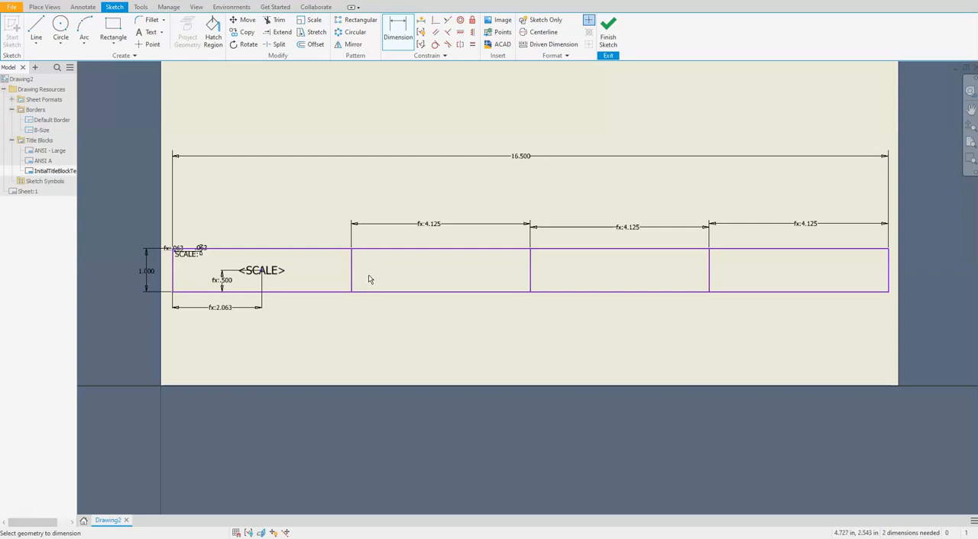
pyautogui.click(246, 32)
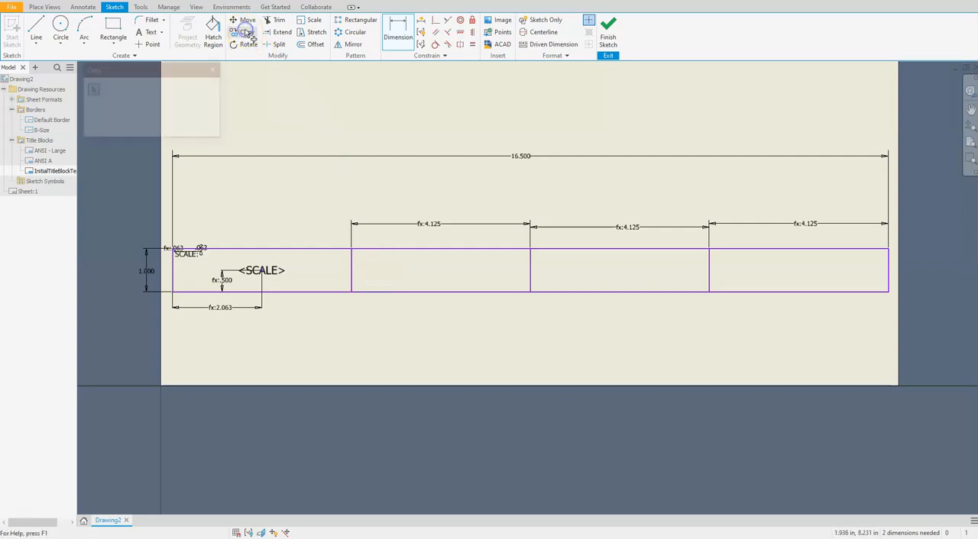
pyautogui.click(187, 257)
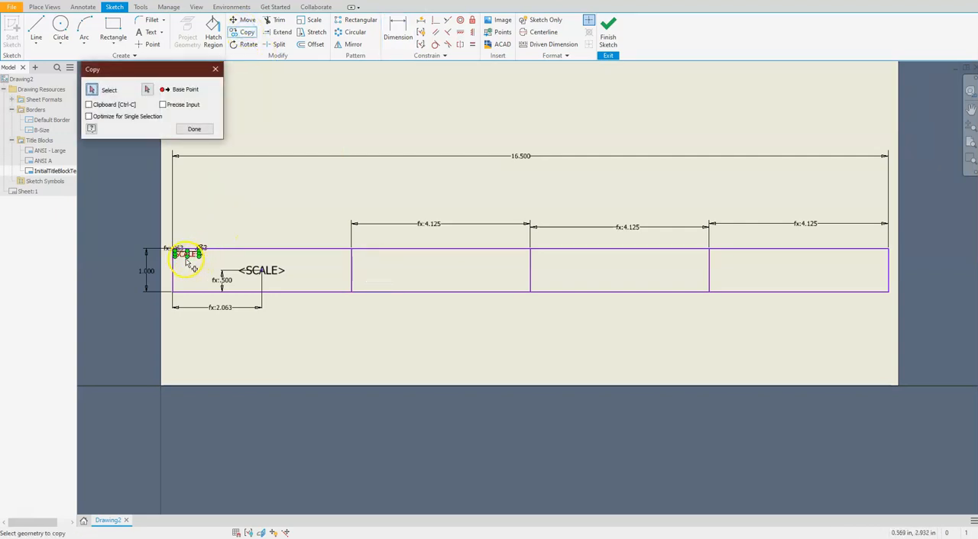
pyautogui.click(276, 272)
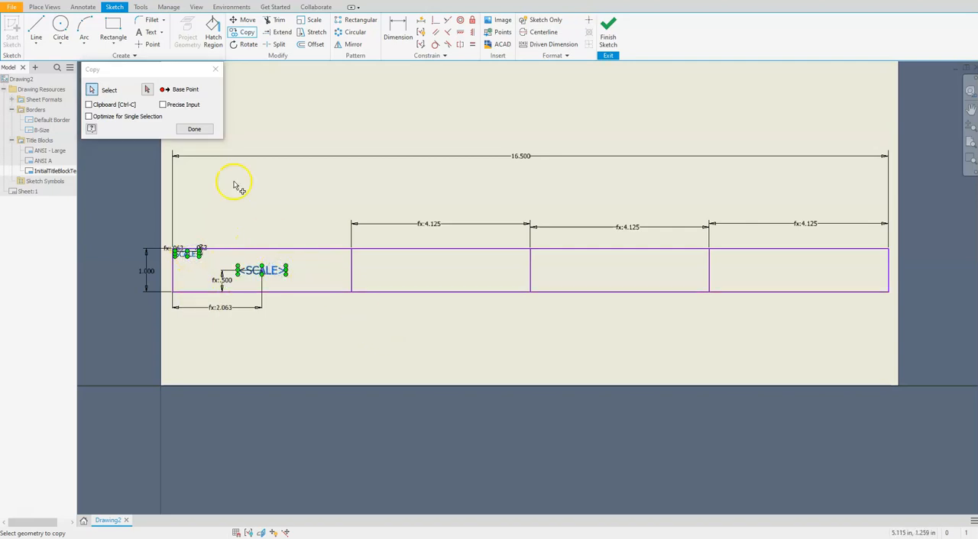
pyautogui.click(147, 89)
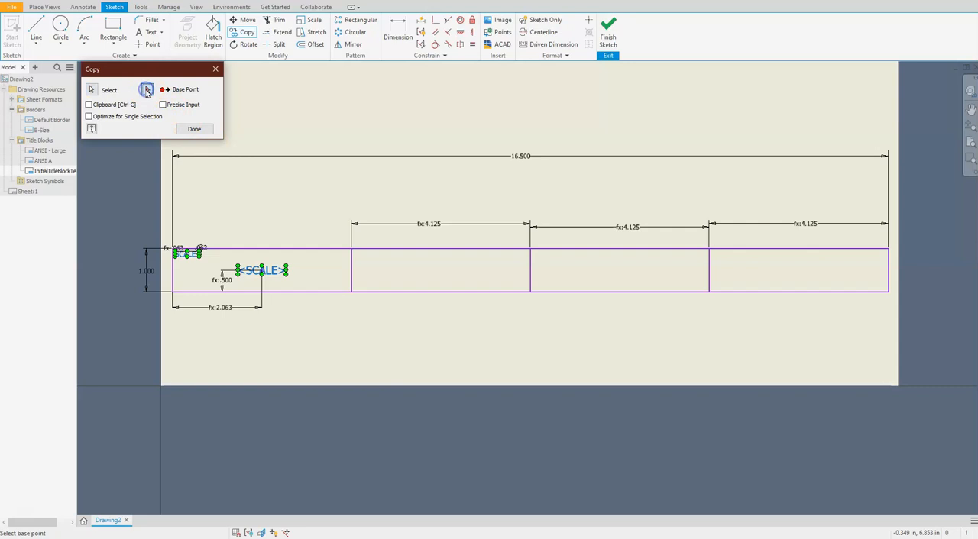
pyautogui.scroll(5, 195, 305)
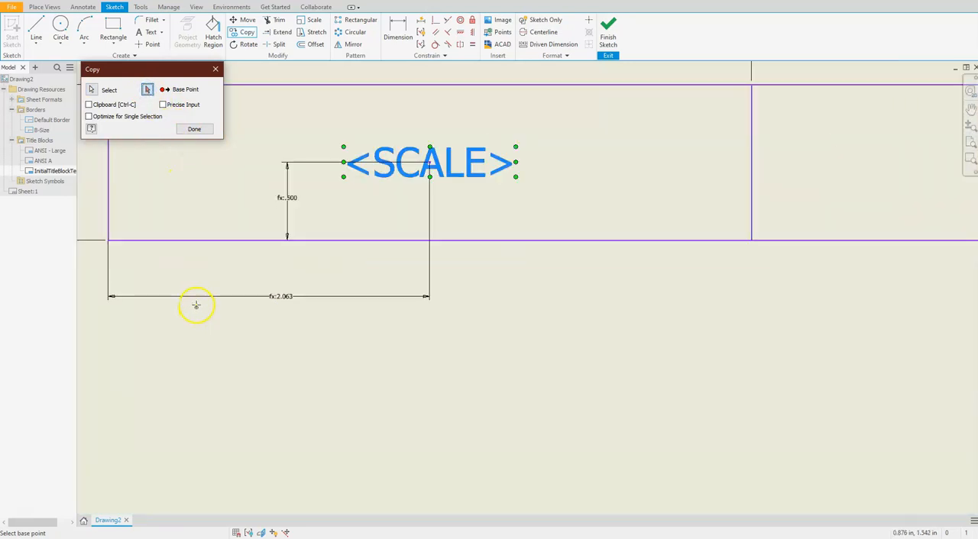
pyautogui.click(108, 241)
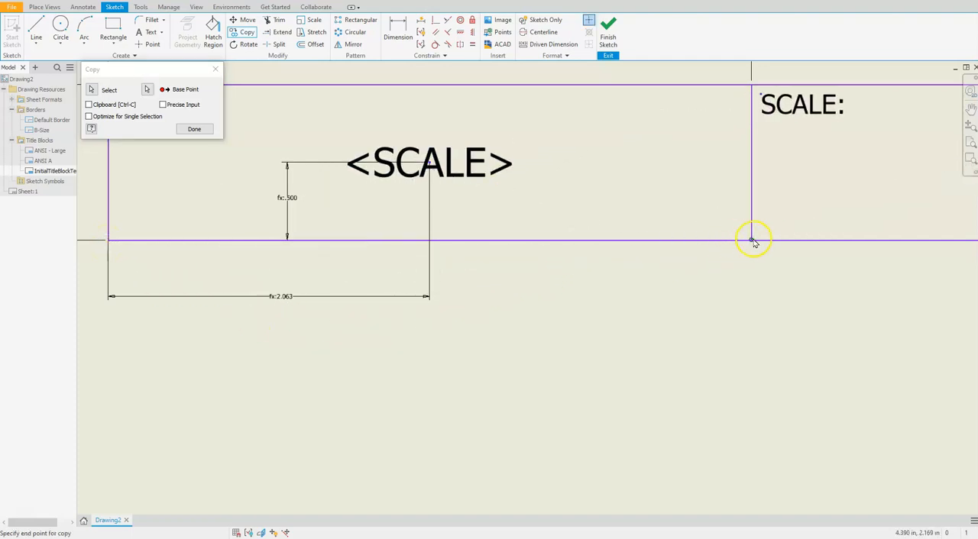
pyautogui.scroll(5, 692, 260)
pyautogui.scroll(-5, 691, 260)
pyautogui.moveTo(727, 273)
pyautogui.mouseDown(button='middle')
pyautogui.moveTo(436, 299)
pyautogui.moveTo(223, 275)
pyautogui.mouseUp(button='middle')
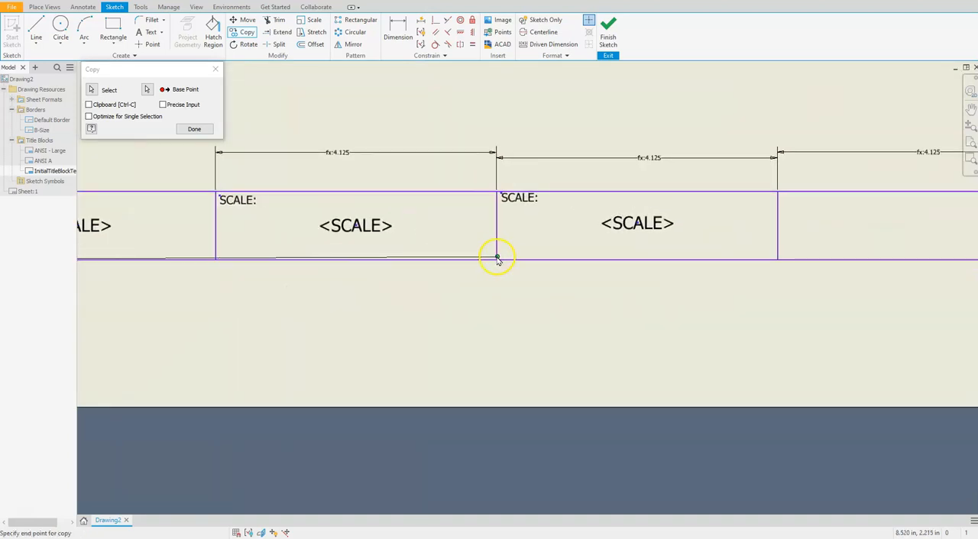
pyautogui.click(496, 260)
pyautogui.click(777, 260)
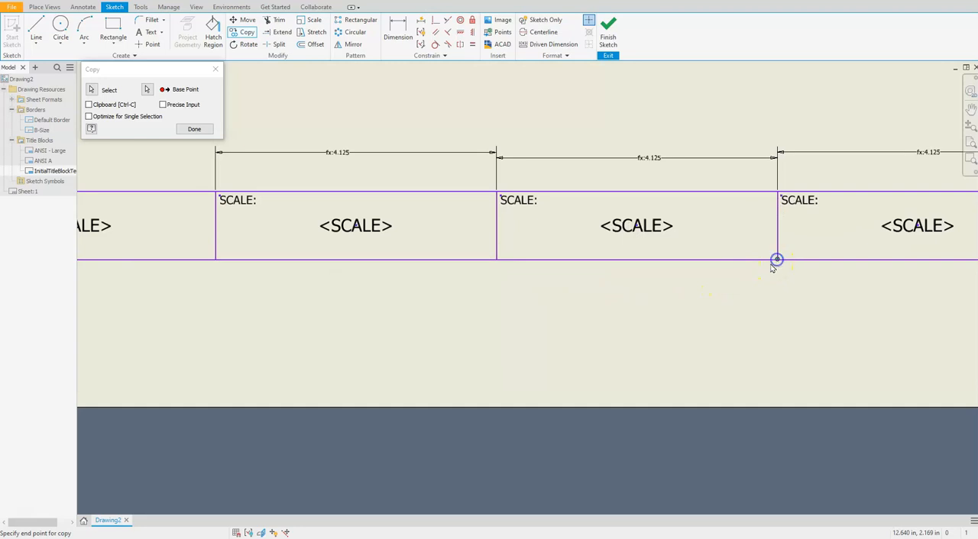
# Step: End the Copy command without placing another copy of the text
pyautogui.scroll(3, 673, 290)
pyautogui.scroll(-6, 671, 292)
pyautogui.scroll(1, 670, 296)
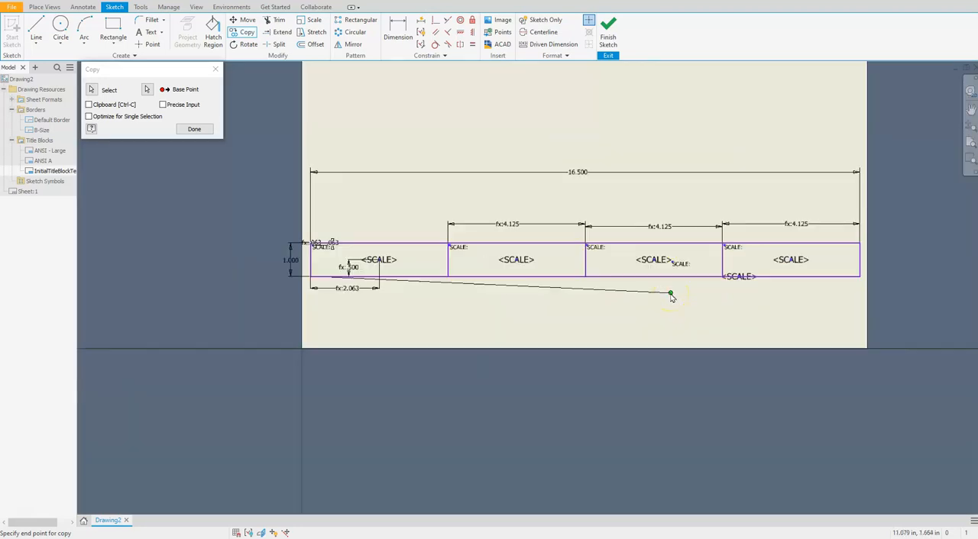
pyautogui.press('Escape')
# Step: Change the label in the leftmost title block cell to NAME:
pyautogui.click(360, 260)
pyautogui.click(249, 272)
pyautogui.scroll(5, 275, 260)
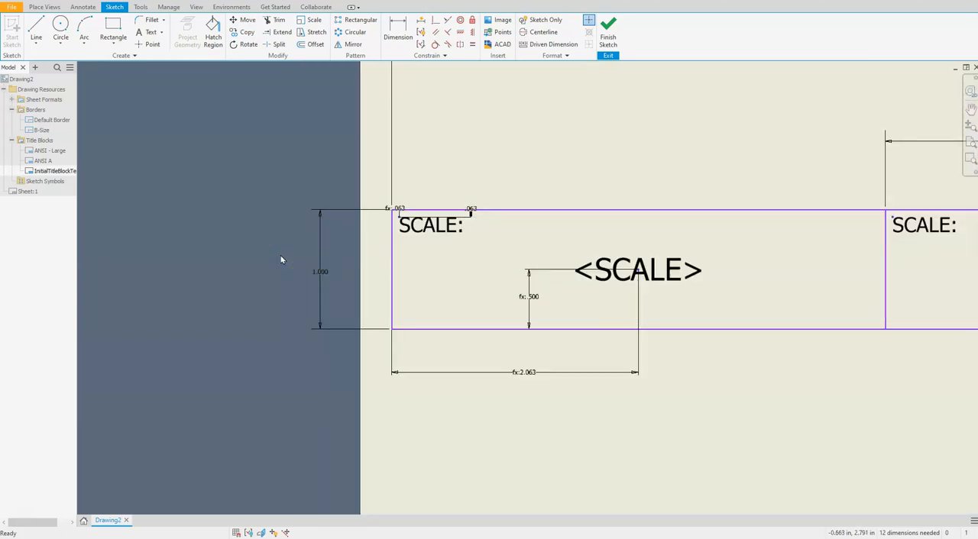
pyautogui.click(321, 221)
pyautogui.click(432, 227)
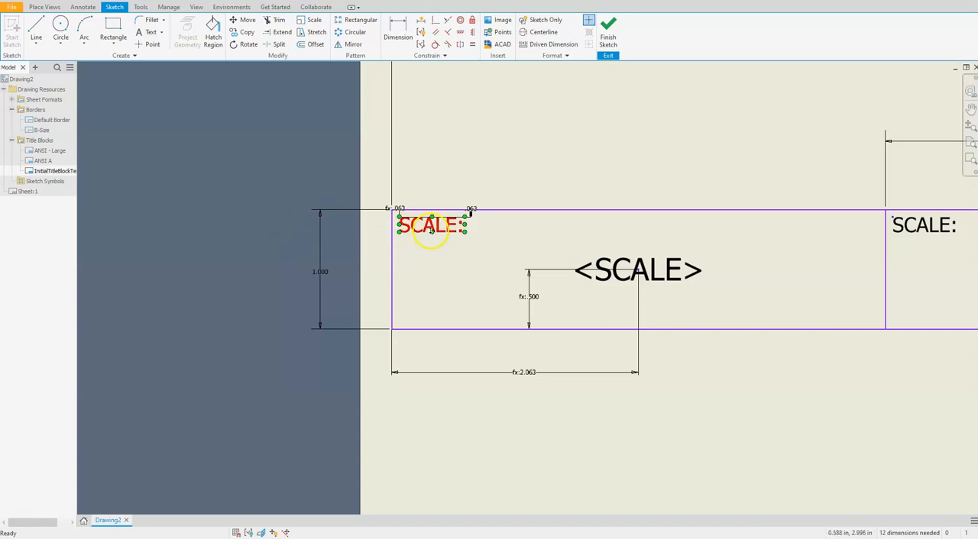
pyautogui.doubleClick(428, 228)
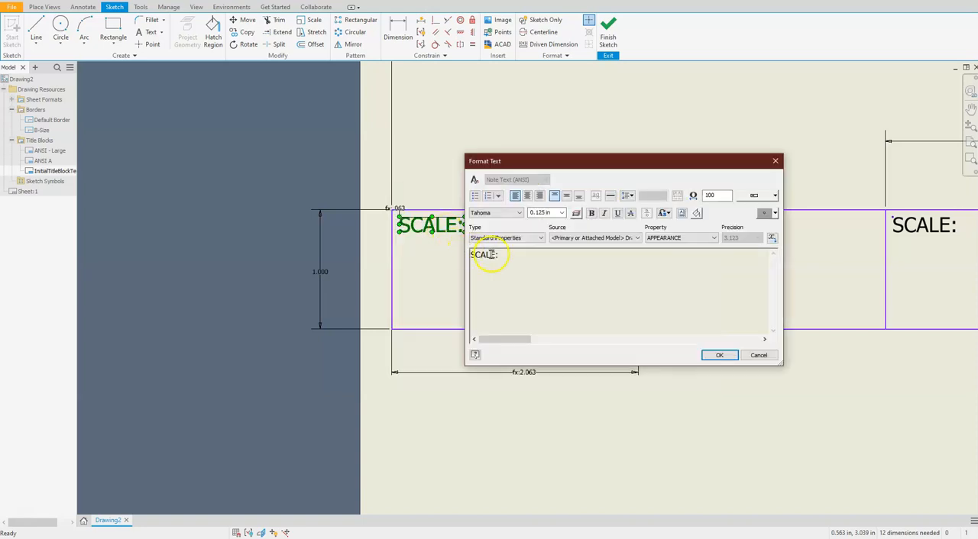
pyautogui.moveTo(497, 255); pyautogui.dragTo(461, 254)
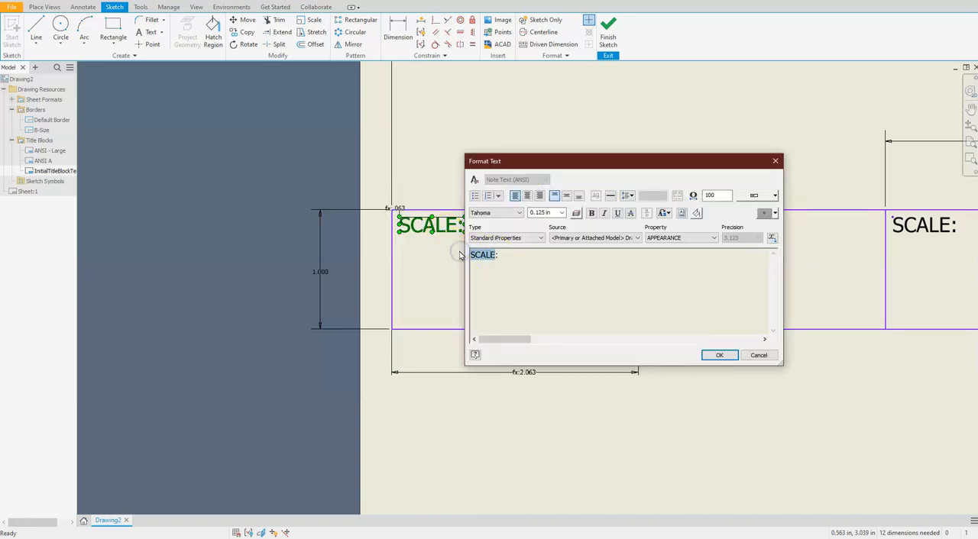
pyautogui.write('NAME')
pyautogui.click(719, 355)
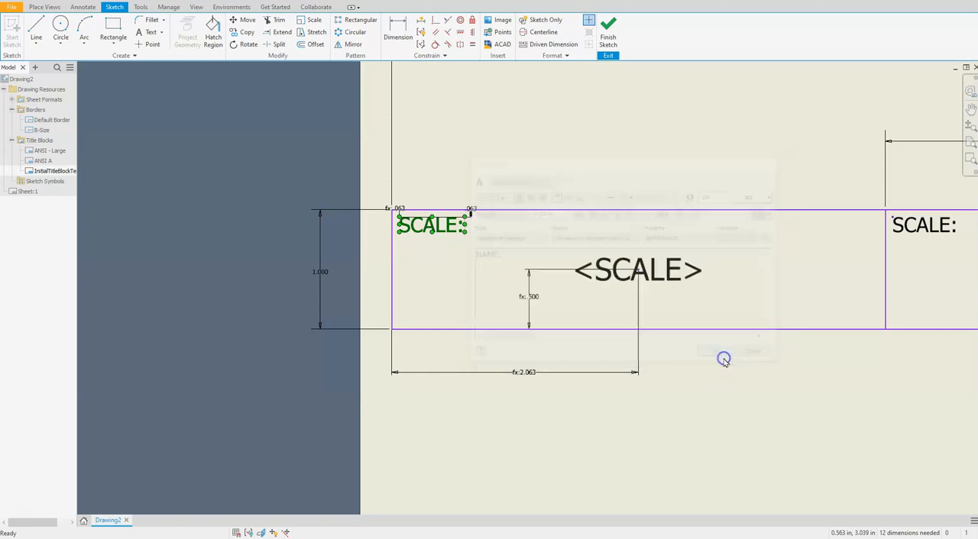
# Step: Rename the prompted-entry field in the leftmost cell to <NAME>
pyautogui.click(665, 273)
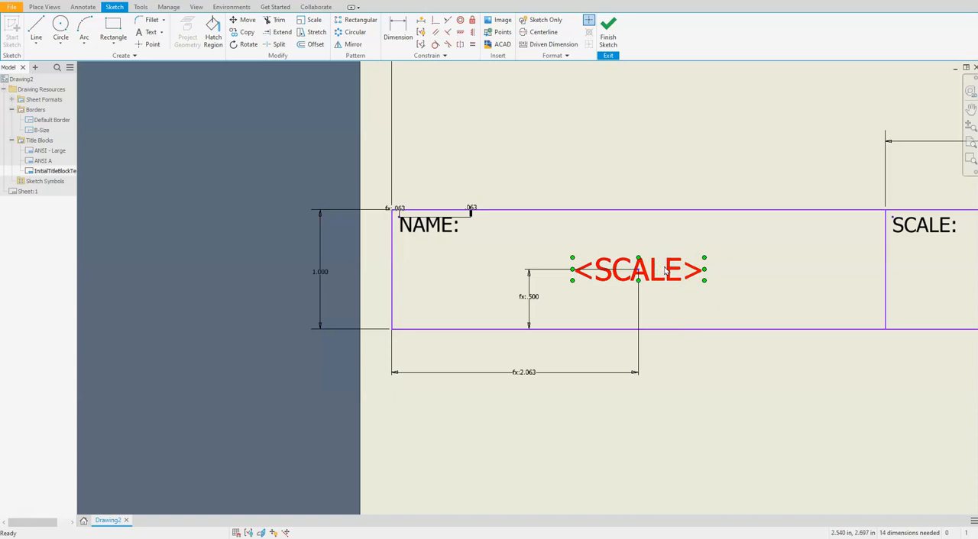
pyautogui.doubleClick(665, 273)
pyautogui.click(717, 262)
pyautogui.moveTo(716, 261); pyautogui.dragTo(751, 259)
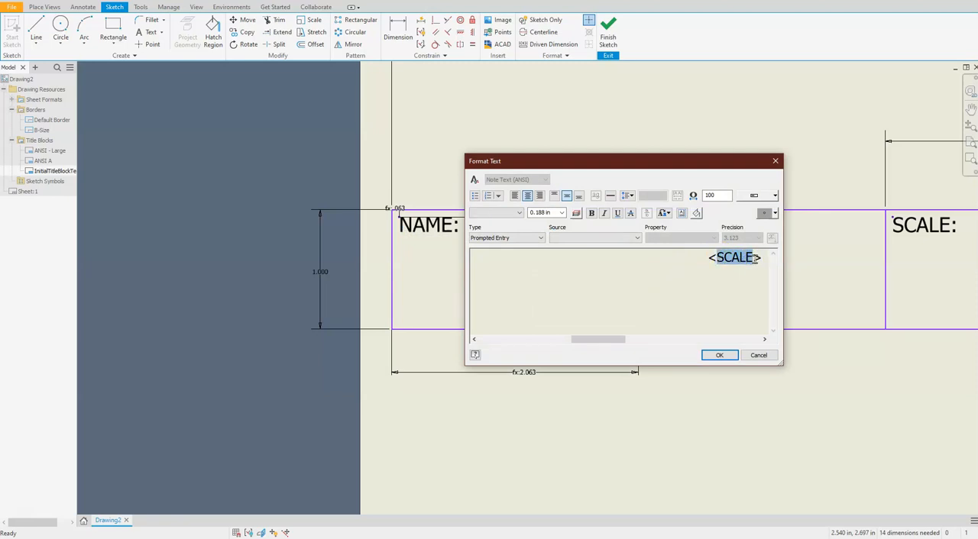
pyautogui.write('NAME')
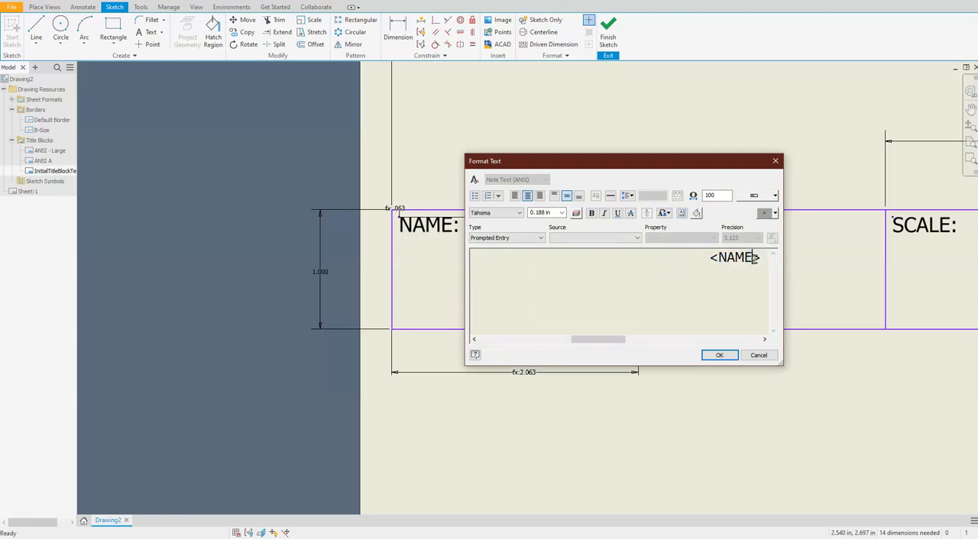
pyautogui.click(717, 354)
# Step: Change the label in the second title block cell to PROJECT:
pyautogui.moveTo(774, 290)
pyautogui.mouseDown(button='middle')
pyautogui.moveTo(425, 286)
pyautogui.moveTo(255, 299)
pyautogui.mouseUp(button='middle')
pyautogui.click(401, 235)
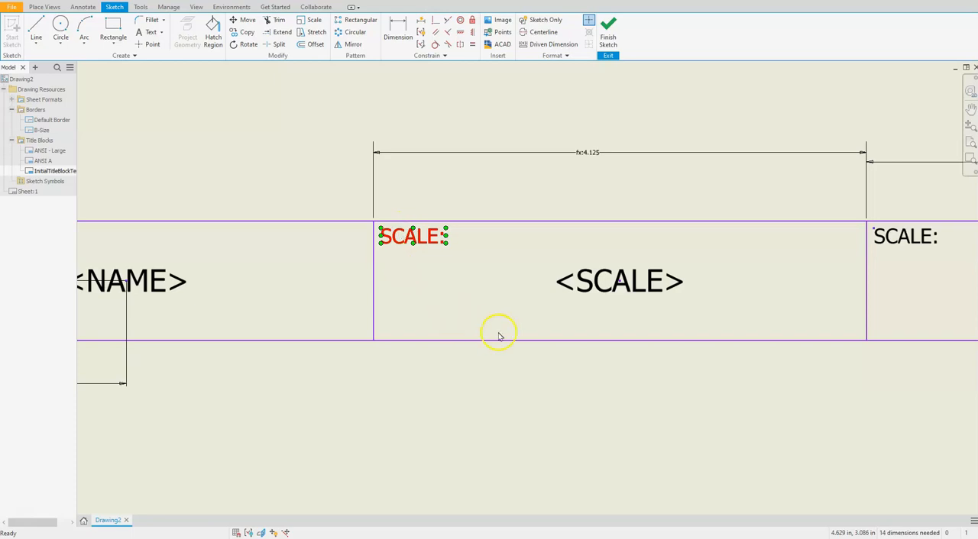
pyautogui.moveTo(499, 257); pyautogui.dragTo(467, 260)
pyautogui.write('PR')
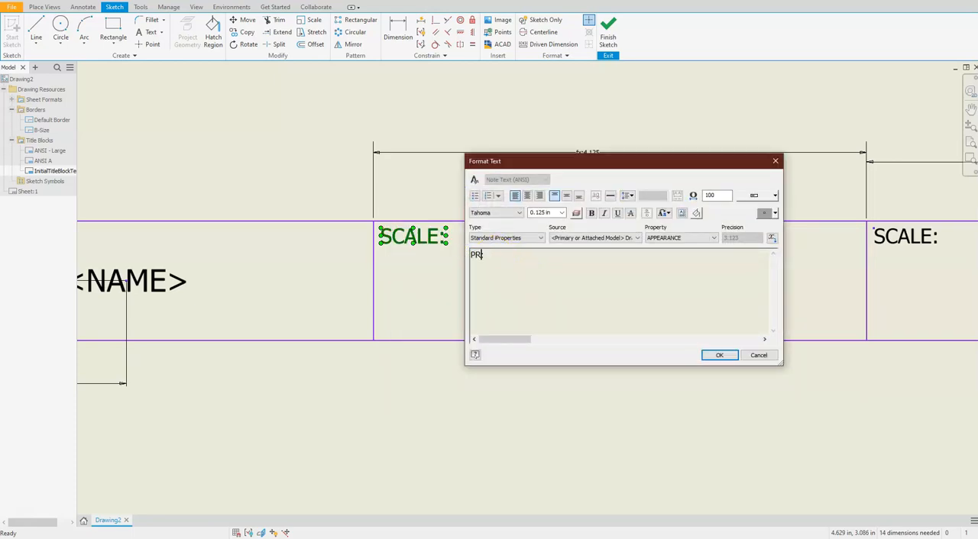
pyautogui.write('OJECT:')
pyautogui.click(721, 356)
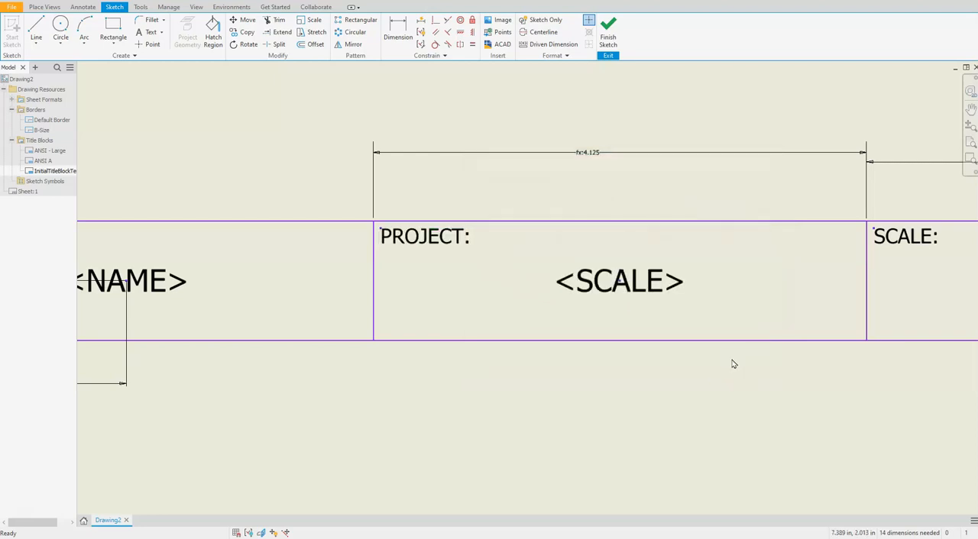
# Step: Rename the prompted-entry field in the second cell to <PROJECT>
pyautogui.doubleClick(653, 280)
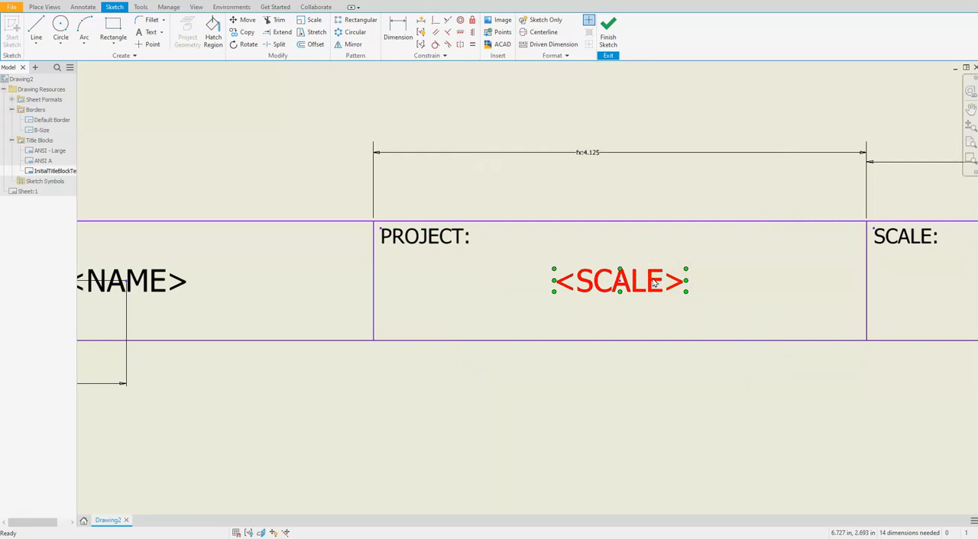
pyautogui.doubleClick(653, 283)
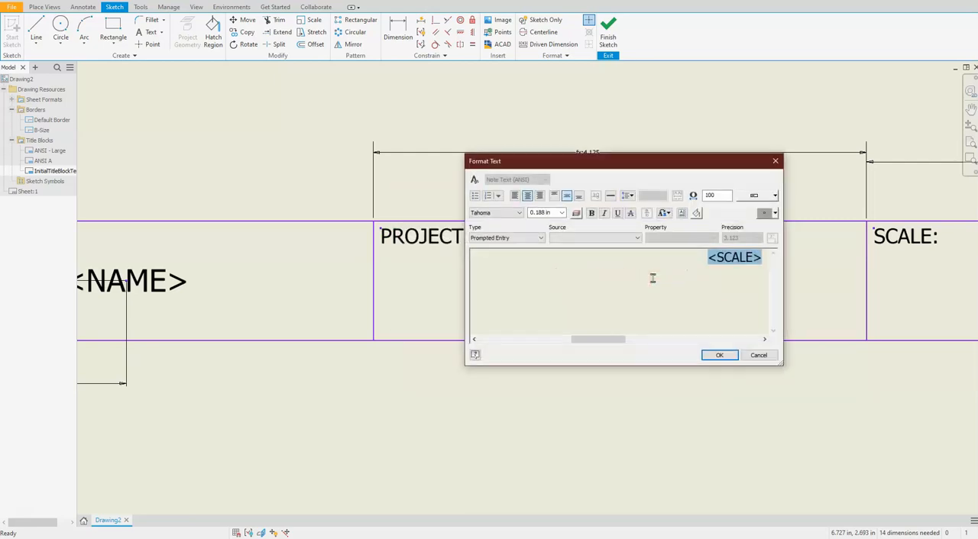
pyautogui.click(719, 257)
pyautogui.moveTo(718, 257); pyautogui.dragTo(753, 260)
pyautogui.write('PRO')
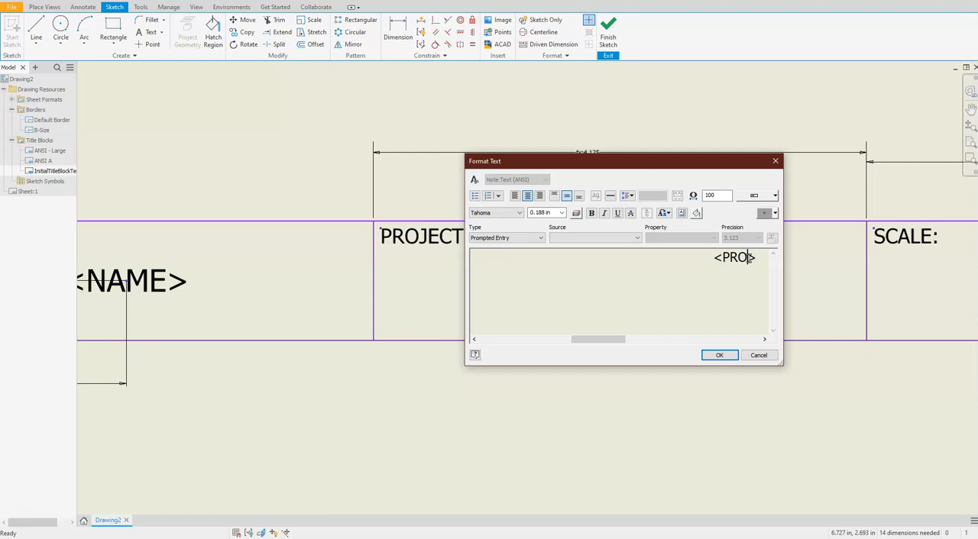
pyautogui.write('JECT')
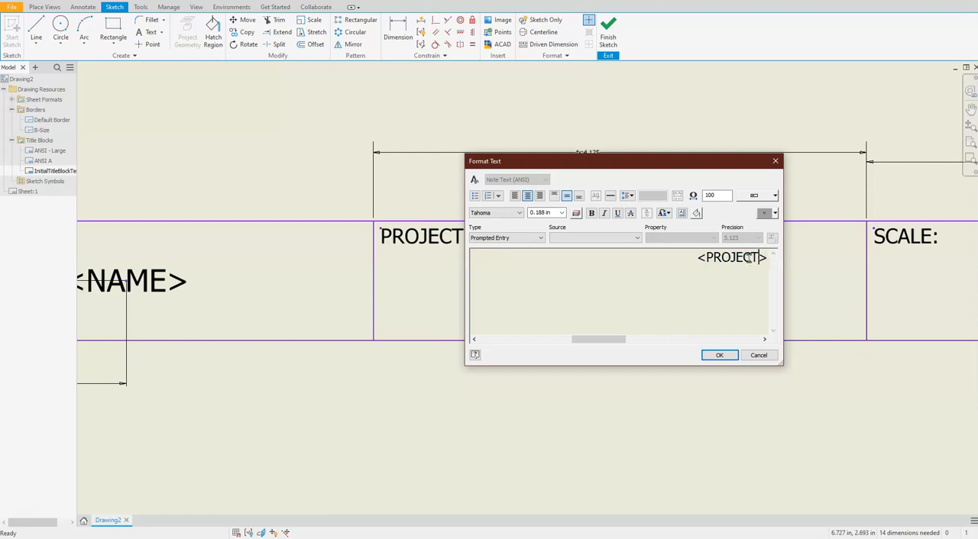
pyautogui.click(719, 355)
# Step: Change the label in the rightmost title block cell to DATE:
pyautogui.scroll(3, 719, 356)
pyautogui.scroll(-5, 725, 356)
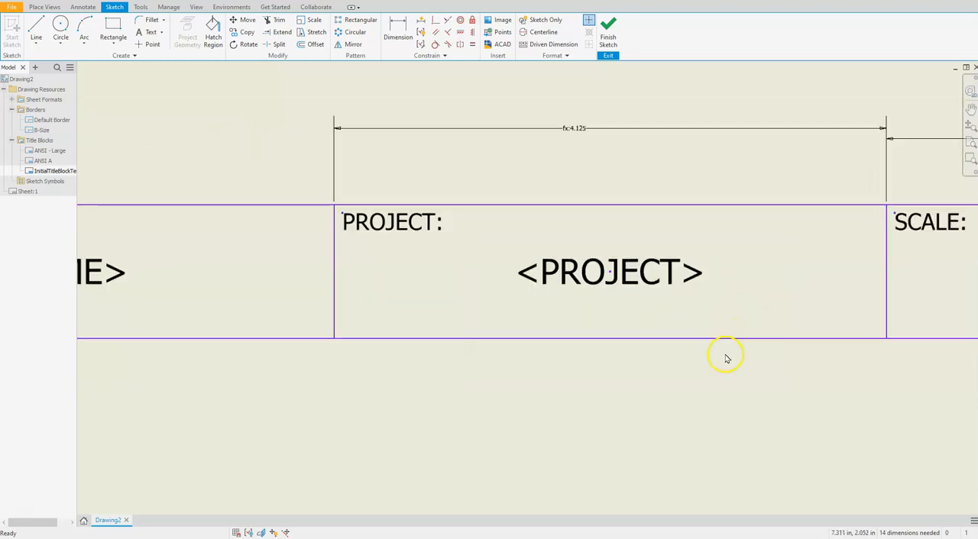
pyautogui.moveTo(828, 370)
pyautogui.mouseDown(button='middle')
pyautogui.moveTo(602, 378)
pyautogui.moveTo(478, 359)
pyautogui.mouseUp(button='middle')
pyautogui.moveTo(833, 356)
pyautogui.mouseDown(button='middle')
pyautogui.moveTo(845, 345)
pyautogui.moveTo(644, 349)
pyautogui.moveTo(592, 339)
pyautogui.mouseUp(button='middle')
pyautogui.click(563, 261)
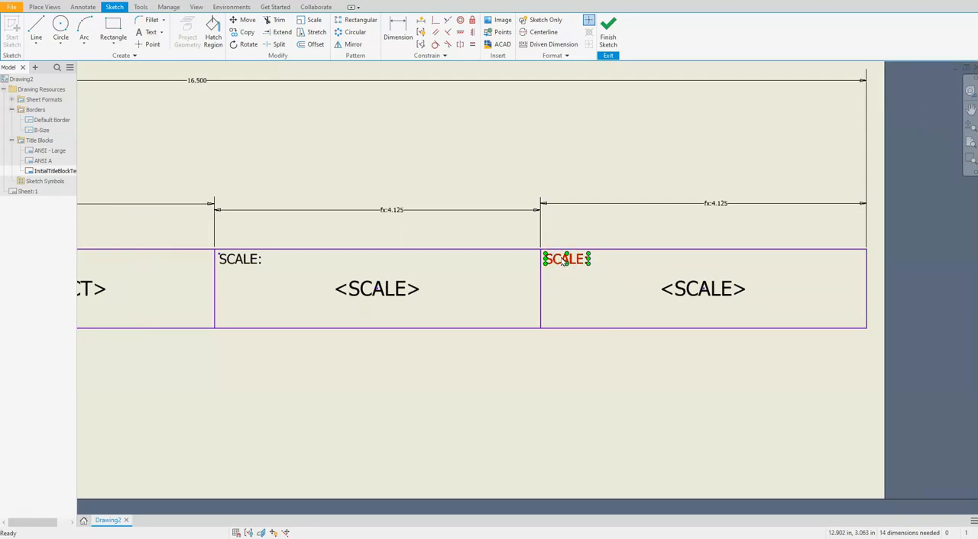
pyautogui.doubleClick(563, 260)
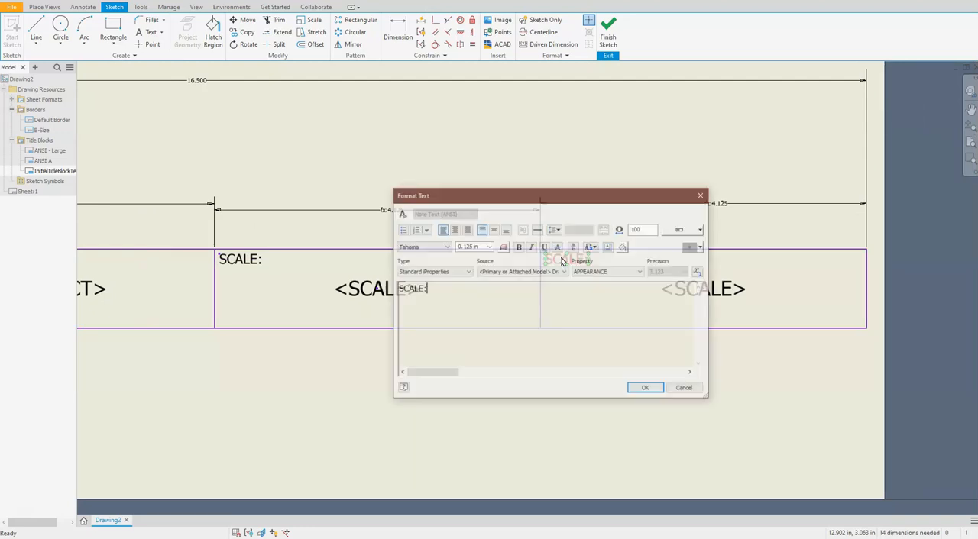
pyautogui.moveTo(497, 254); pyautogui.dragTo(465, 255)
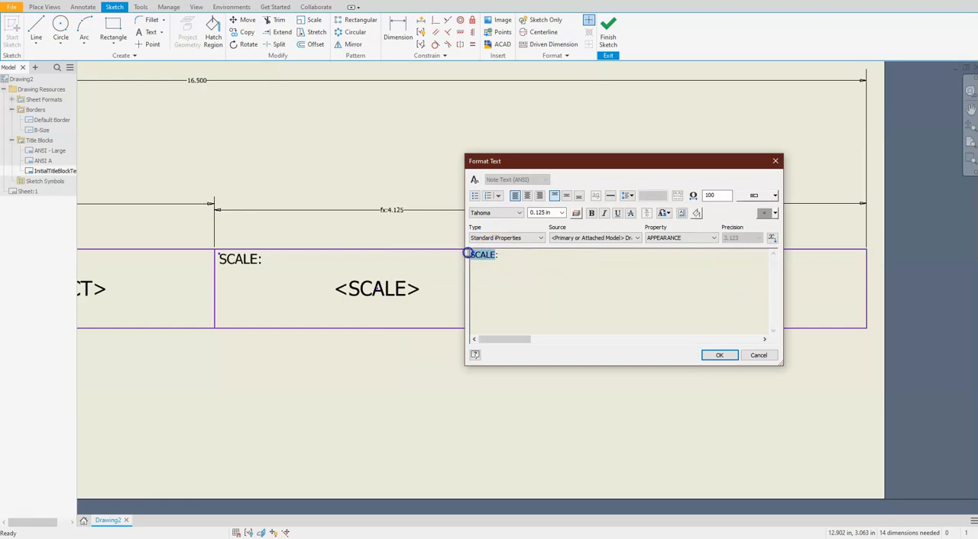
pyautogui.write('DAT')
pyautogui.click(709, 356)
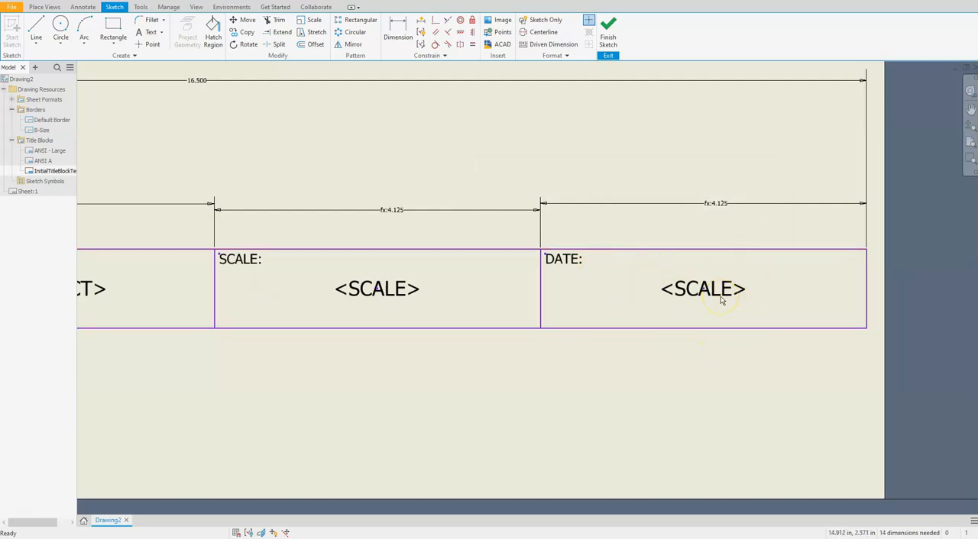
# Step: Open the rightmost cell's centred field for editing and delete its <SCALE> prompted entry
pyautogui.click(719, 295)
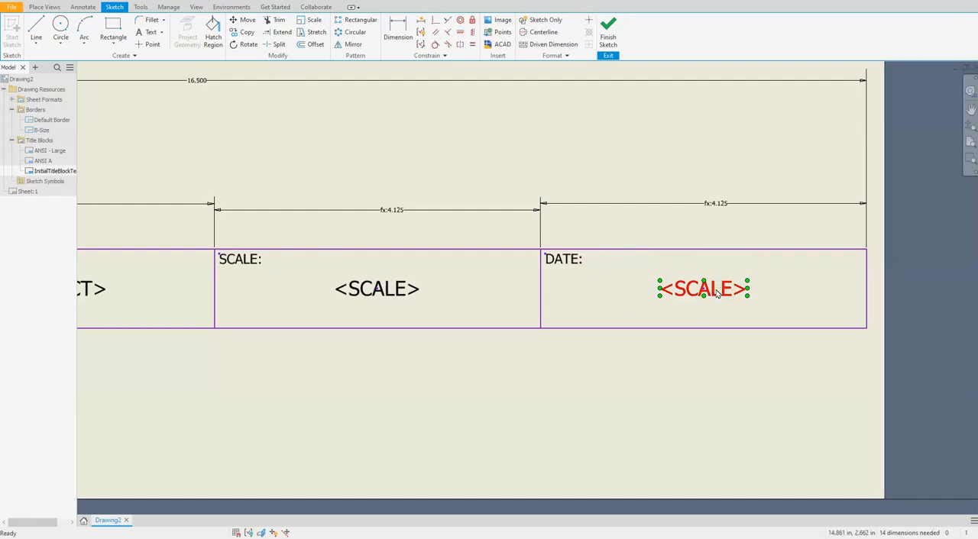
pyautogui.doubleClick(719, 295)
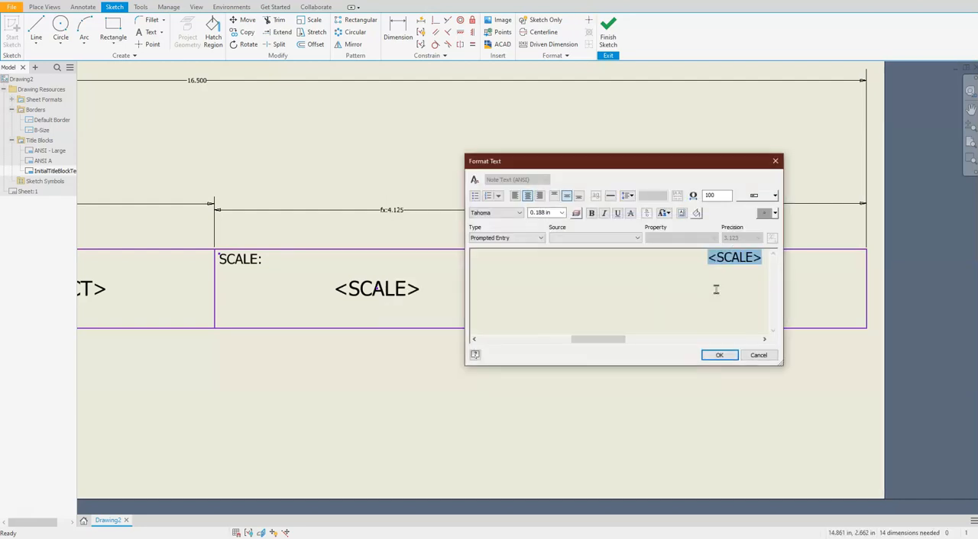
pyautogui.moveTo(759, 258); pyautogui.dragTo(701, 256)
pyautogui.press('Delete')
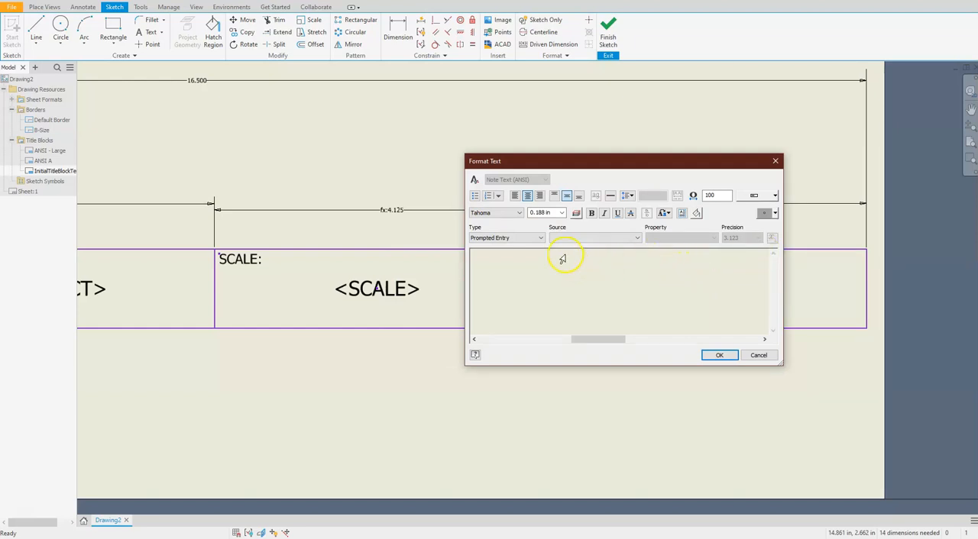
# Step: Insert the CREATION DATE standard iProperty, sourced from the primary or attached model, as the DATE cell's centred field
pyautogui.click(540, 238)
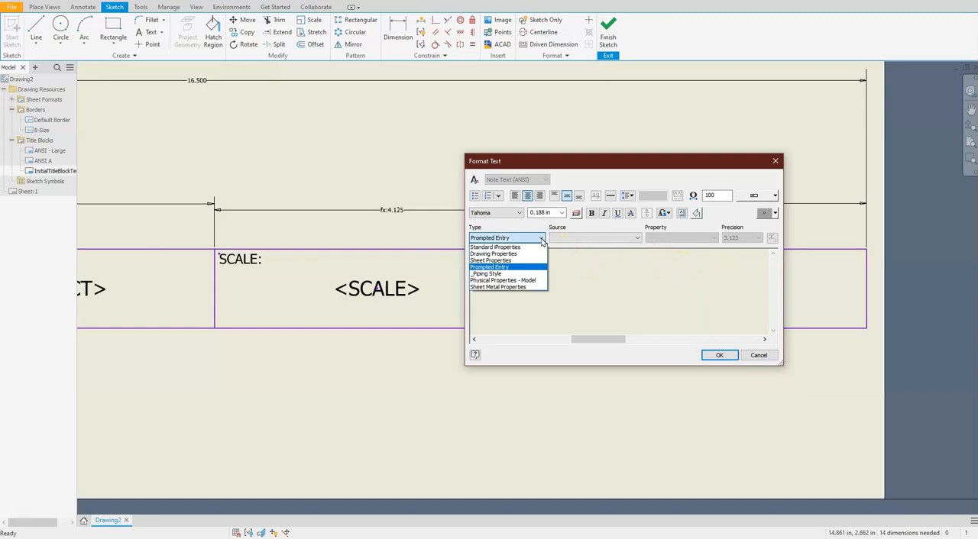
pyautogui.click(518, 248)
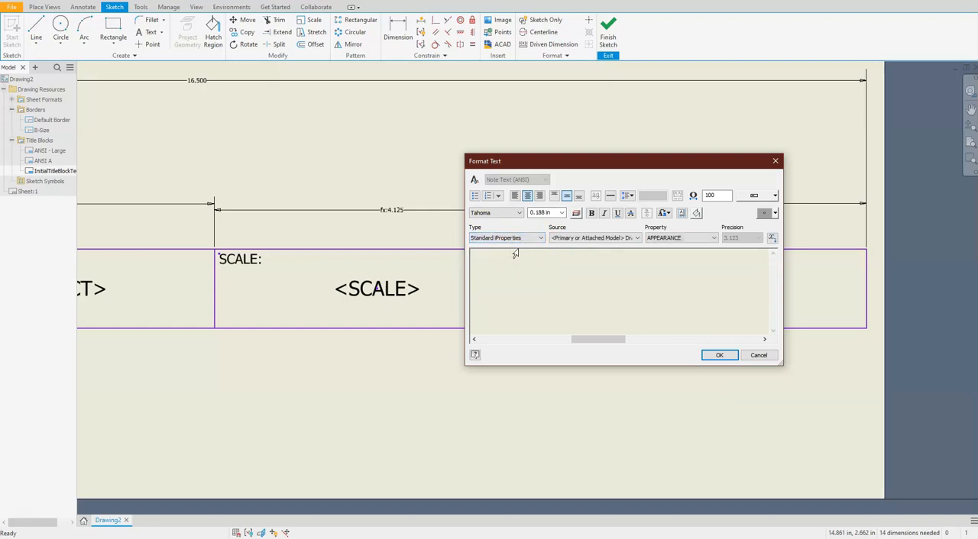
pyautogui.click(603, 237)
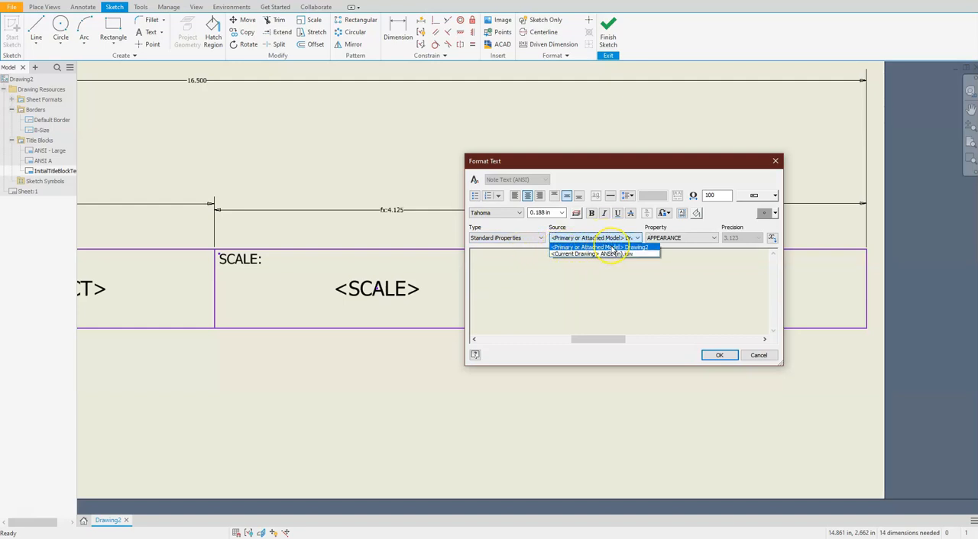
pyautogui.click(642, 246)
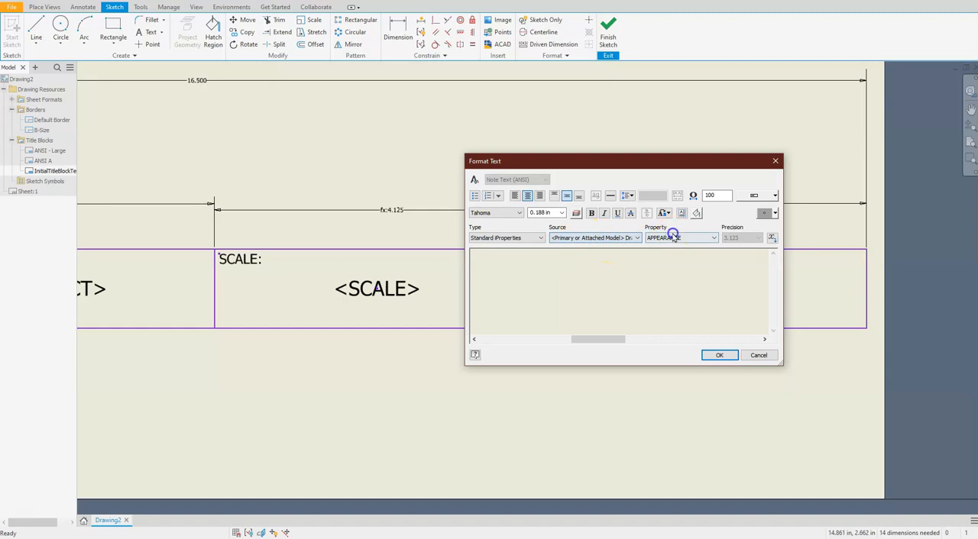
pyautogui.click(676, 238)
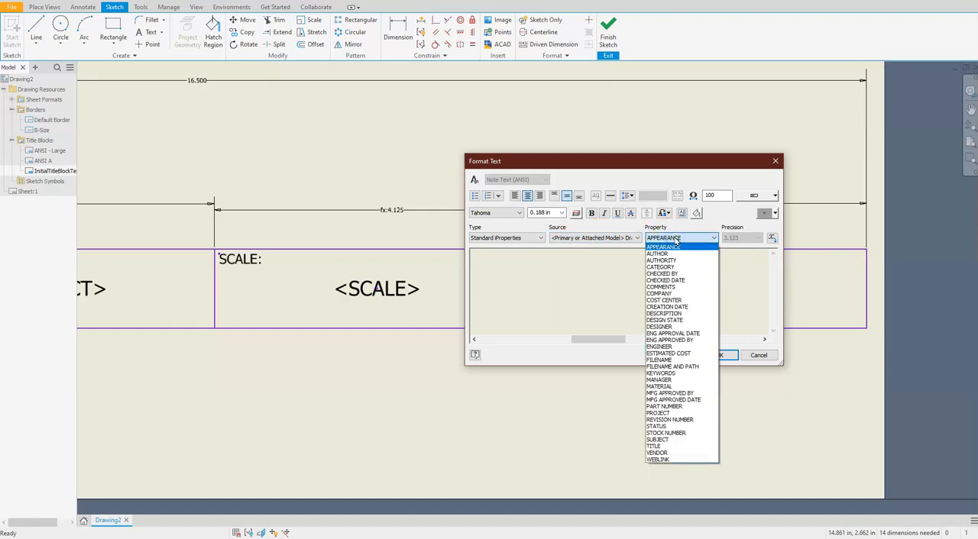
pyautogui.click(680, 308)
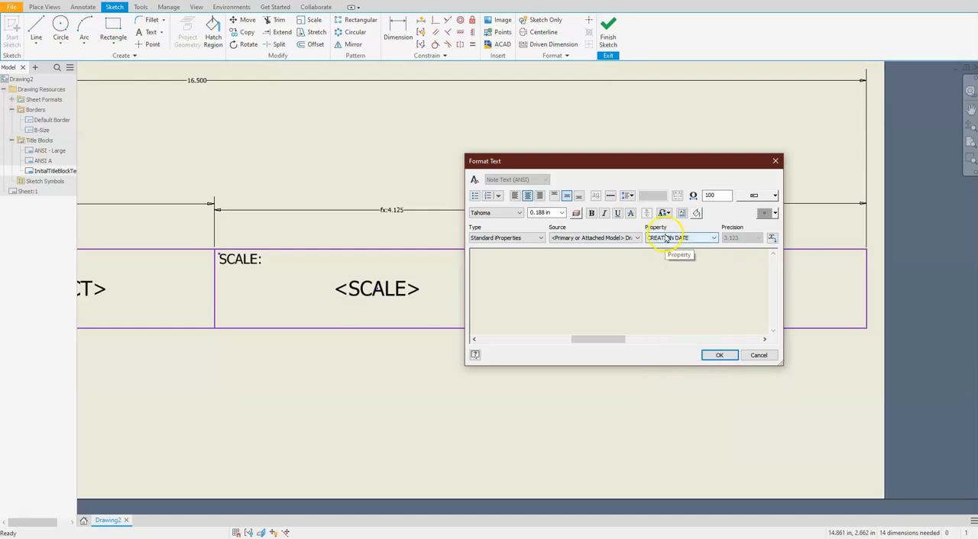
pyautogui.click(772, 240)
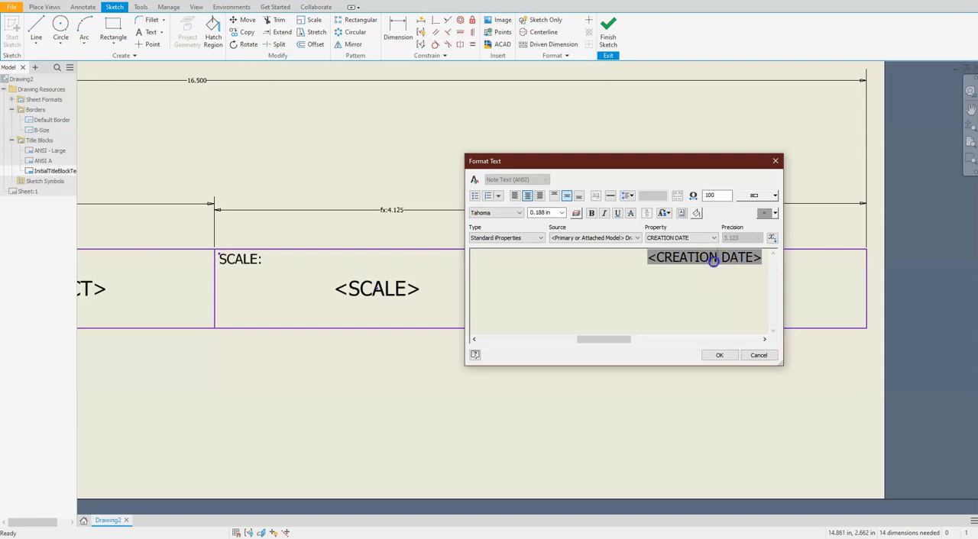
pyautogui.moveTo(713, 261); pyautogui.dragTo(659, 263)
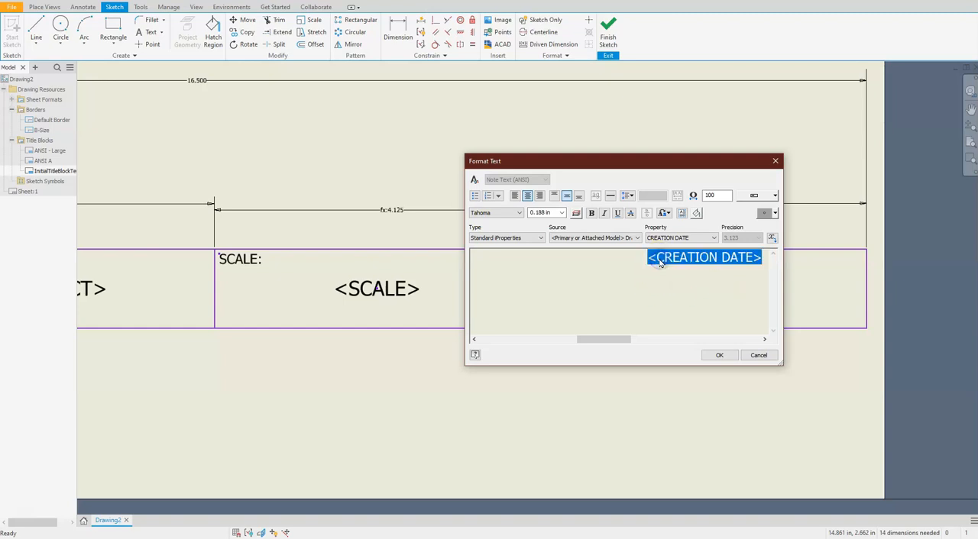
pyautogui.moveTo(650, 261); pyautogui.dragTo(746, 262)
pyautogui.click(722, 357)
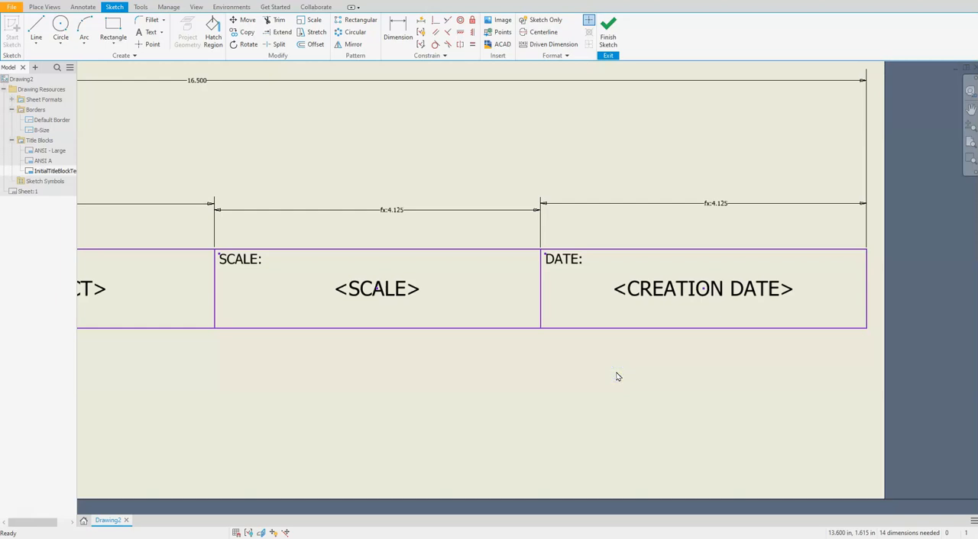
# Step: Finish the title block sketch
pyautogui.scroll(2, 603, 290)
pyautogui.scroll(-4, 594, 275)
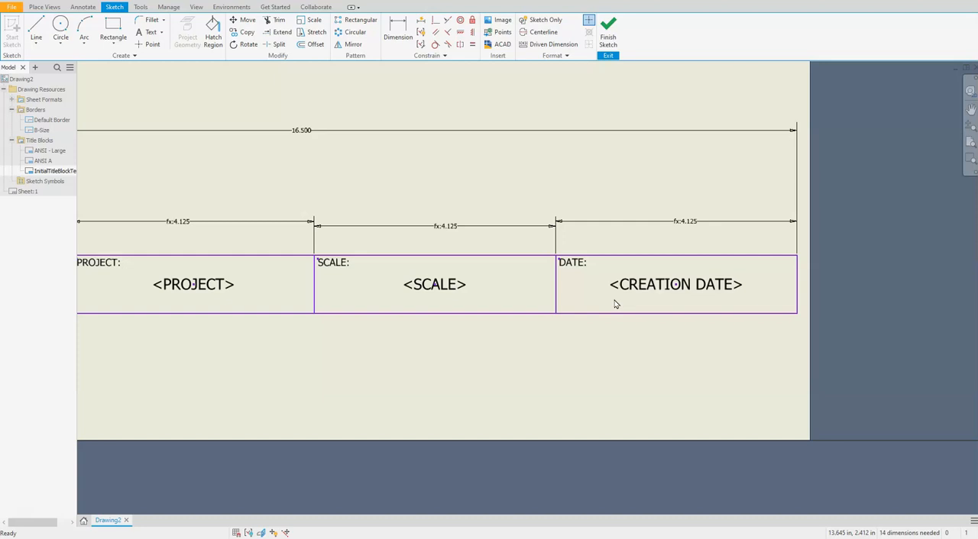
pyautogui.click(609, 29)
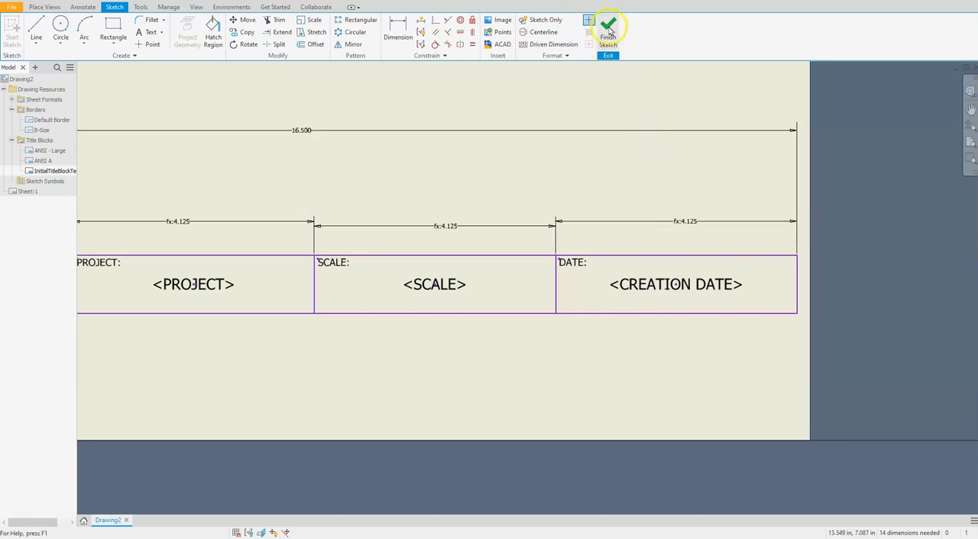
# Step: Finish the title block sketch and save the title block under the name Title
pyautogui.click(610, 29)
pyautogui.click(340, 183)
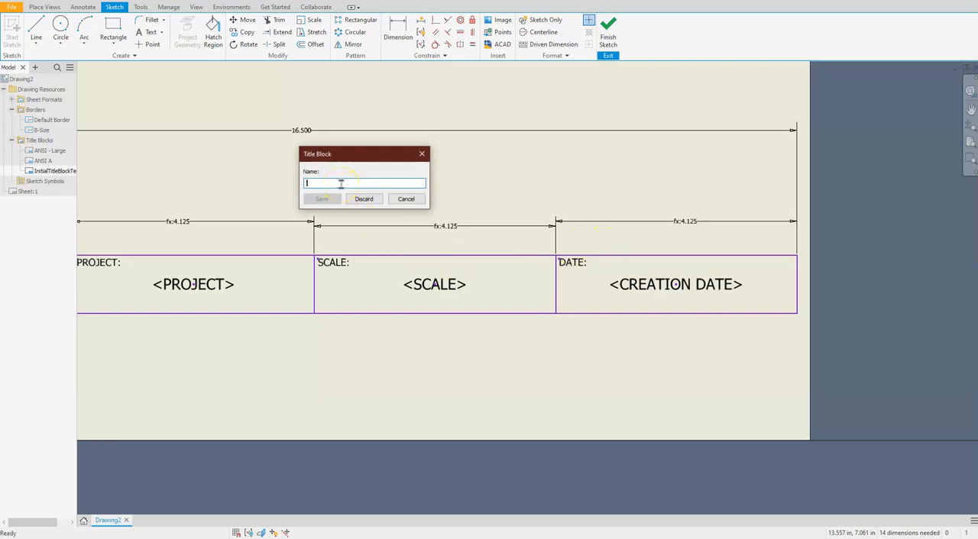
pyautogui.write('t')
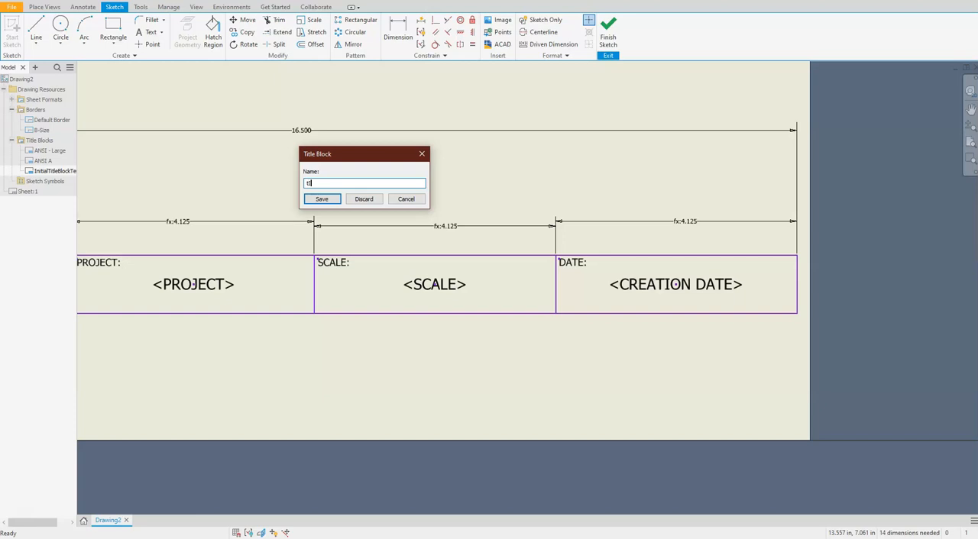
pyautogui.press('BackSpace')
pyautogui.write('Title')
pyautogui.click(322, 199)
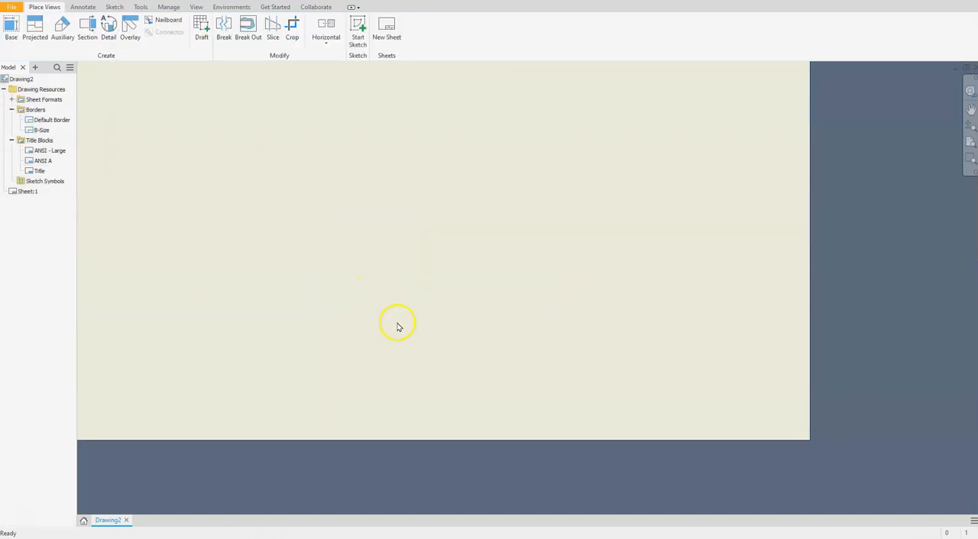
# Step: Insert the saved B-Size border onto Sheet:1
pyautogui.scroll(4, 462, 354)
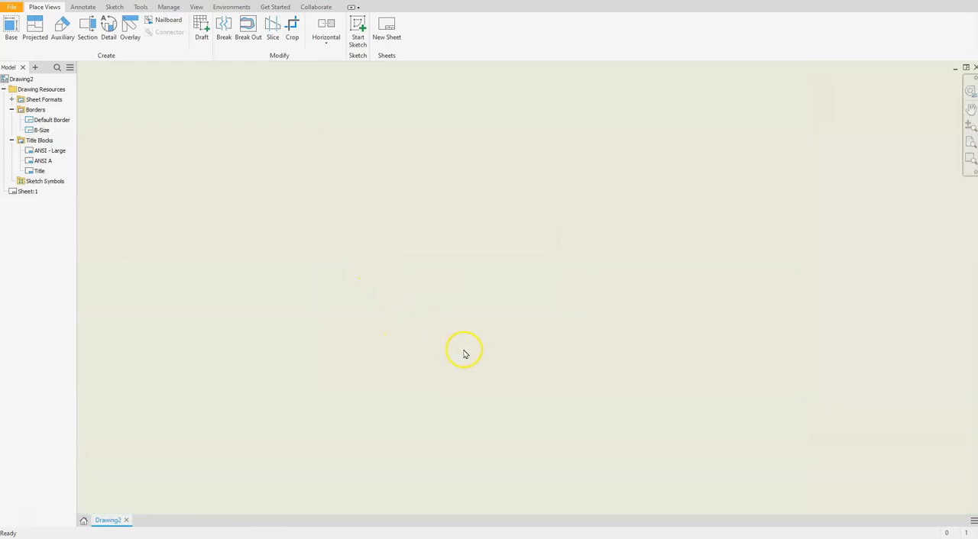
pyautogui.scroll(-10, 466, 354)
pyautogui.moveTo(480, 358); pyautogui.dragTo(523, 367, button='middle')
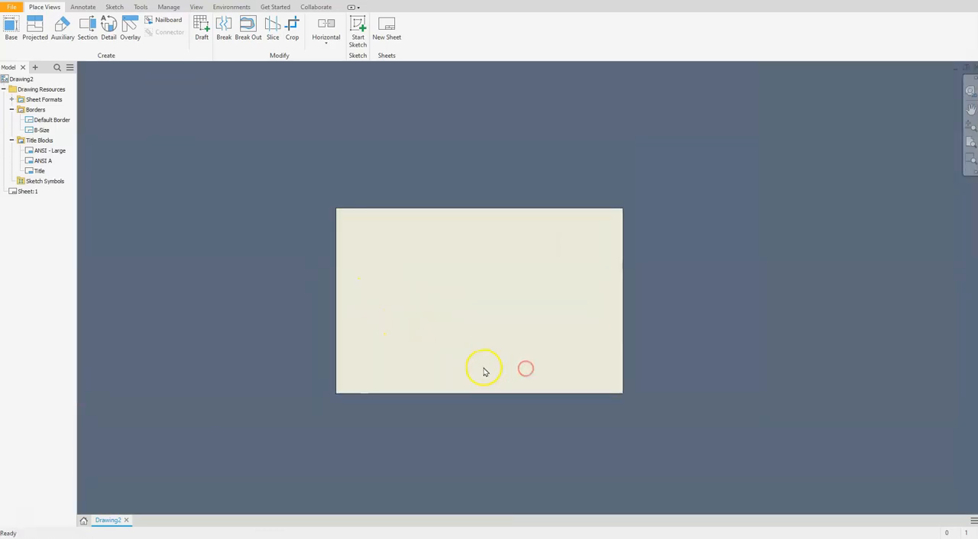
pyautogui.scroll(5, 481, 368)
pyautogui.scroll(-2, 473, 363)
pyautogui.moveTo(440, 332); pyautogui.dragTo(476, 380, button='middle')
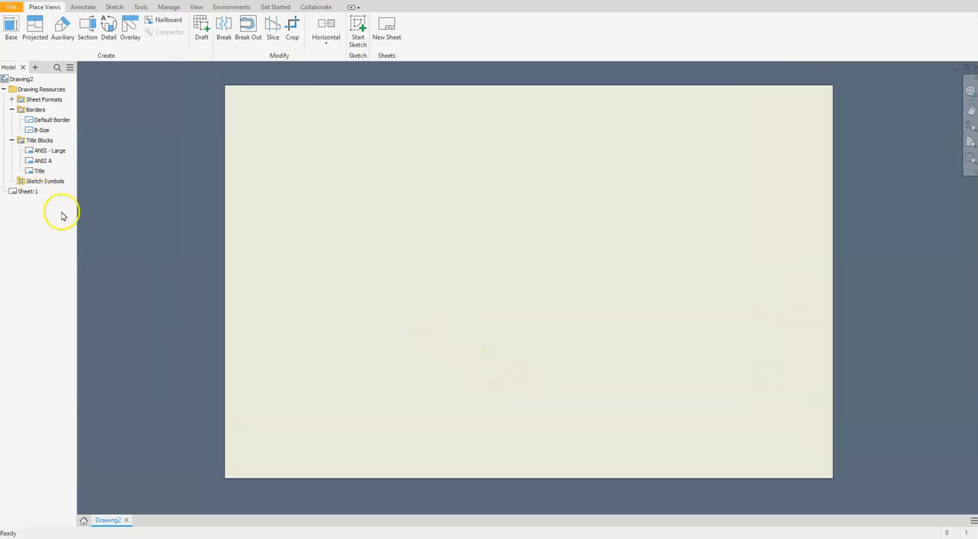
pyautogui.doubleClick(40, 131)
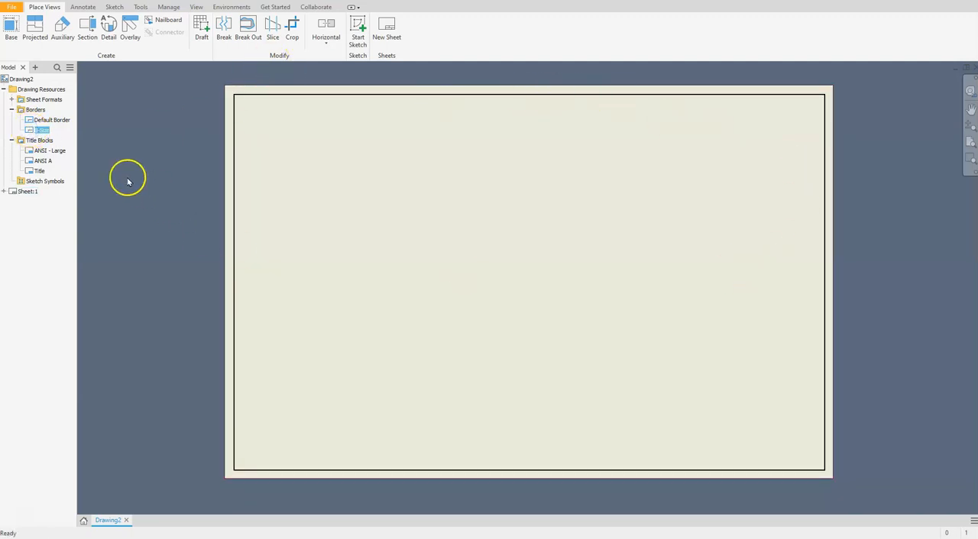
# Step: Insert the Title title block onto the sheet, leaving the NAME, PROJECT and SCALE prompted entries blank
pyautogui.click(36, 171)
pyautogui.doubleClick(36, 172)
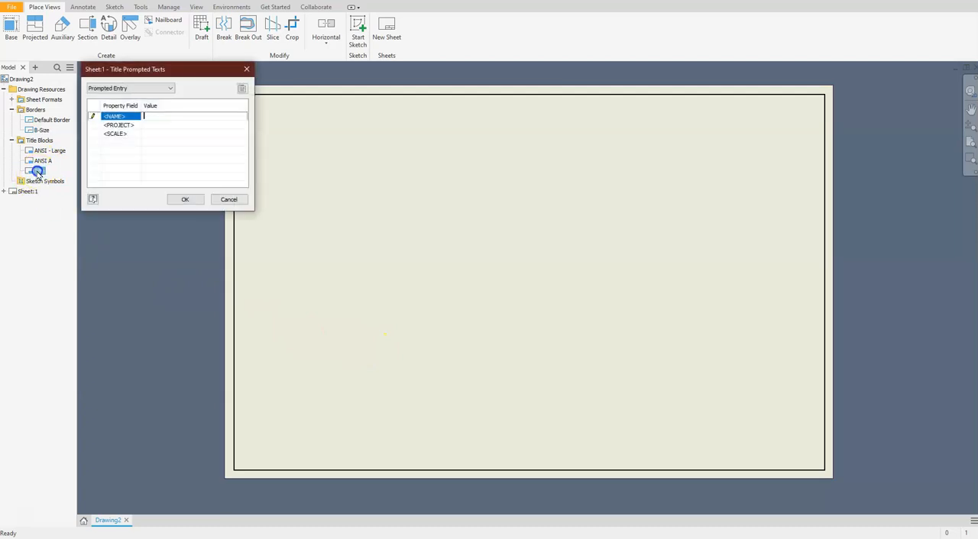
pyautogui.click(148, 118)
pyautogui.click(189, 198)
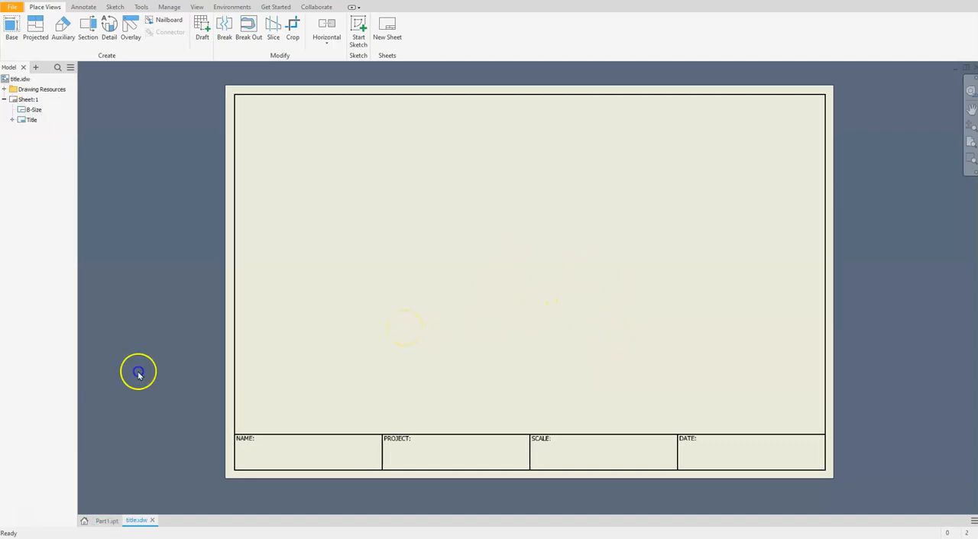
# Step: Start the Save As command for the title.idw drawing
pyautogui.click(138, 374)
pyautogui.click(13, 7)
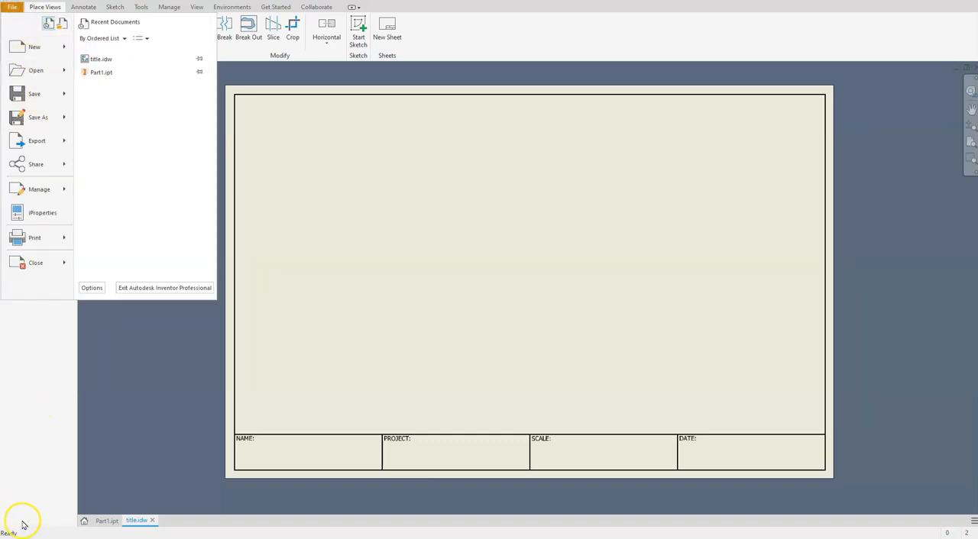
pyautogui.click(47, 118)
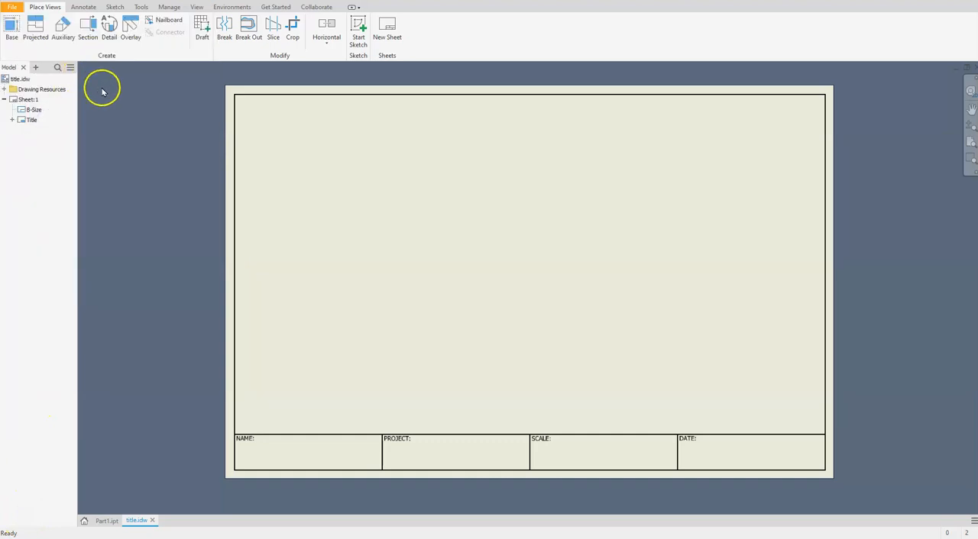